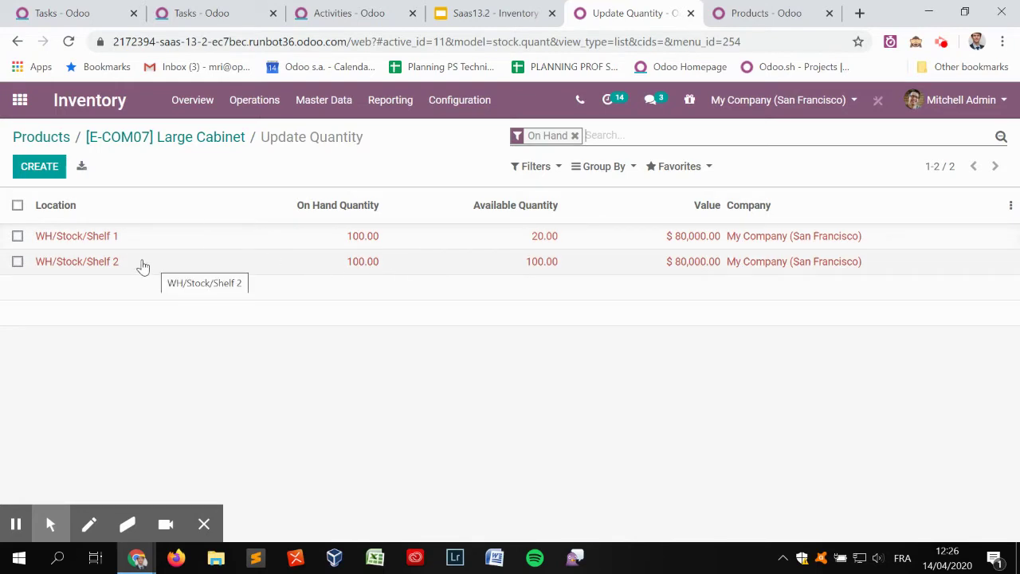
- Search the products for "cable" and view the on-hand stock by location of the Cable Management Box
click(170, 140)
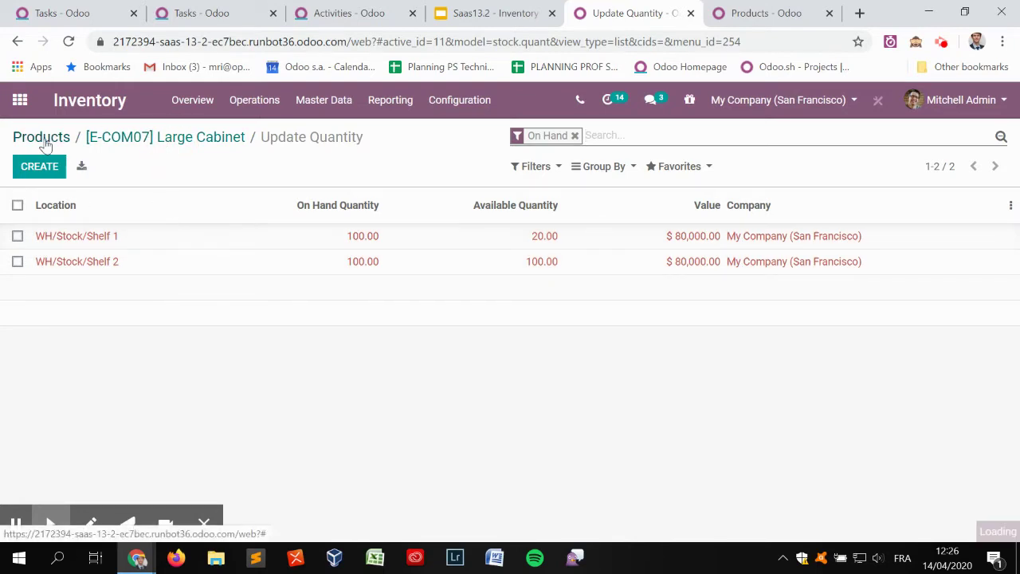
click(42, 141)
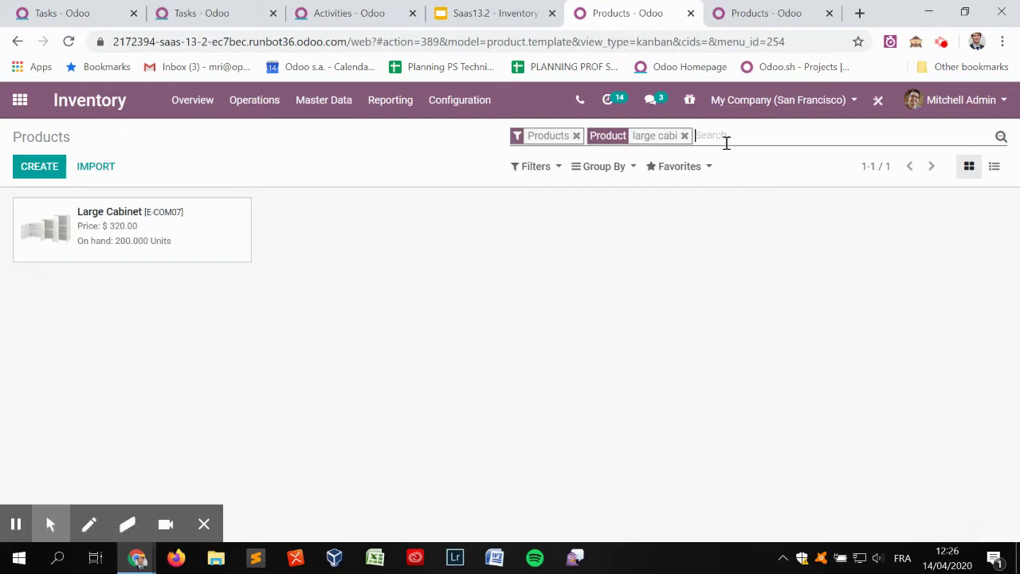
key(BackSpace)
text(cable)
key(Return)
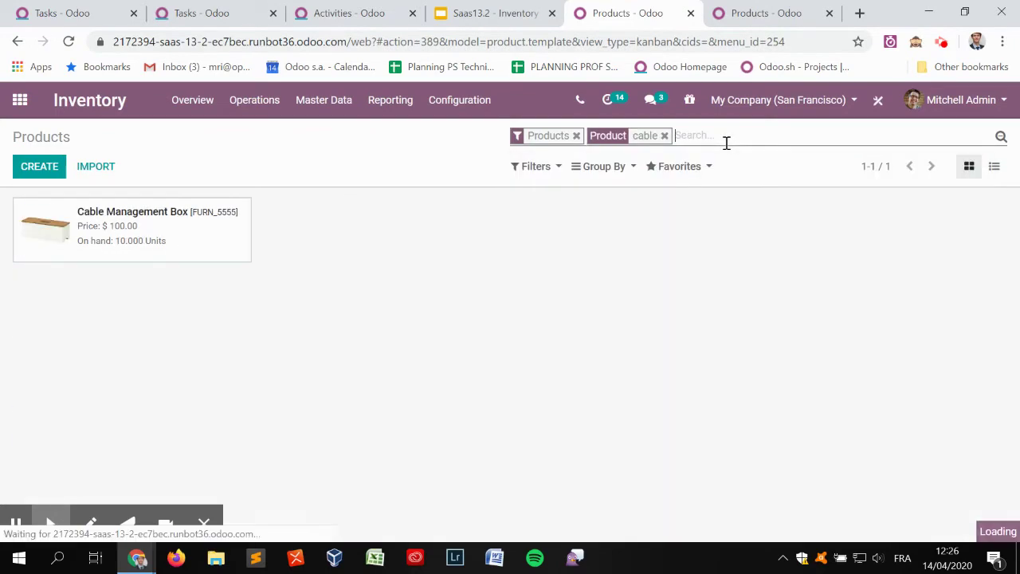
click(182, 230)
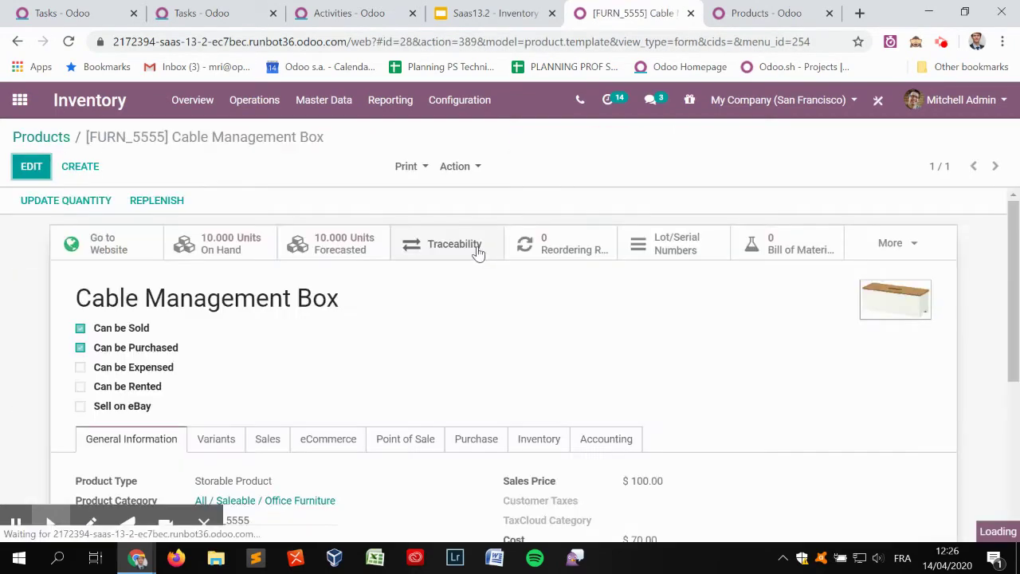
click(227, 243)
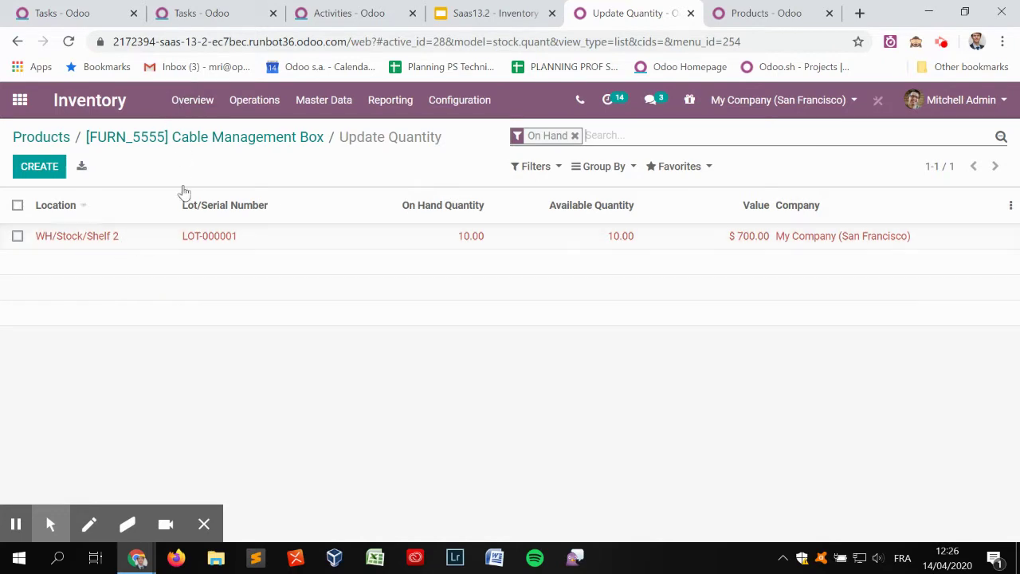
- Create a new quotation in Sales for the customer Azure Interior
click(20, 100)
click(779, 259)
key(alt+c)
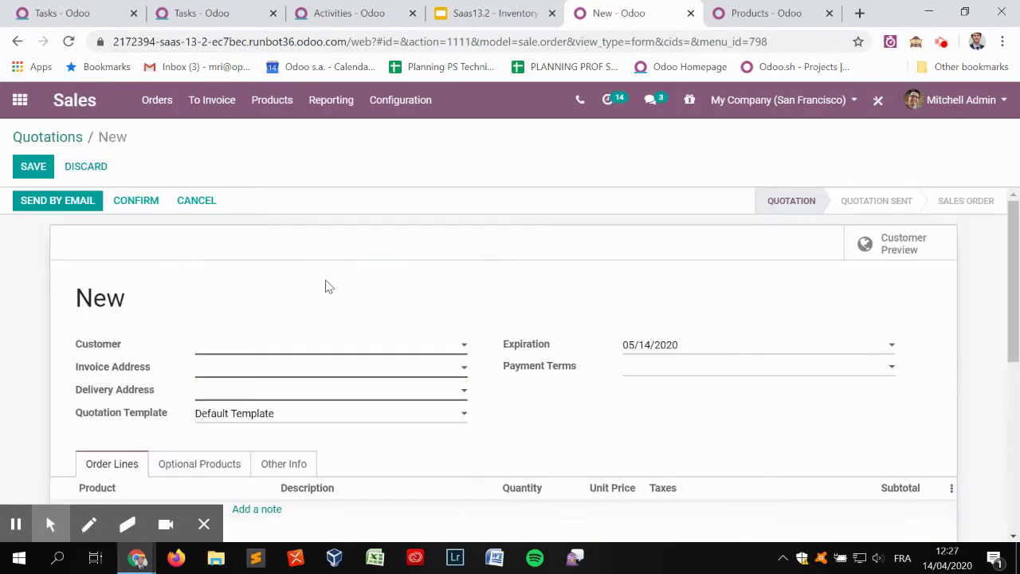
text(azure)
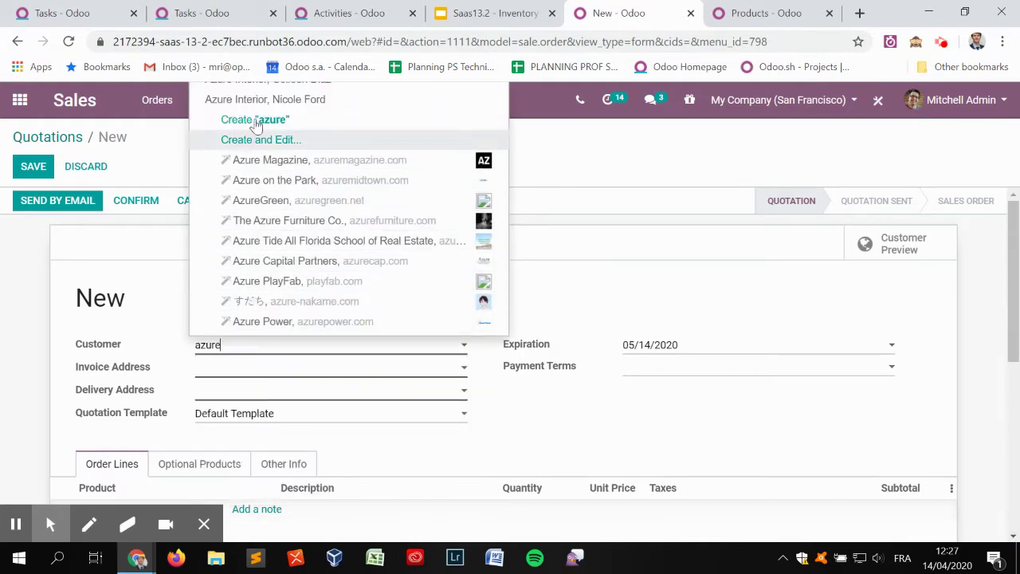
click(265, 119)
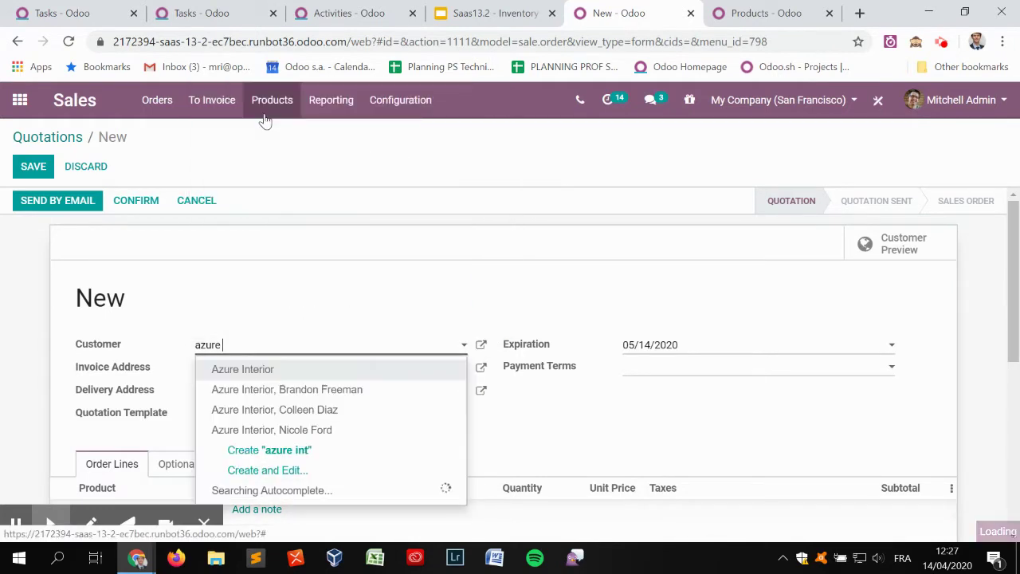
click(264, 144)
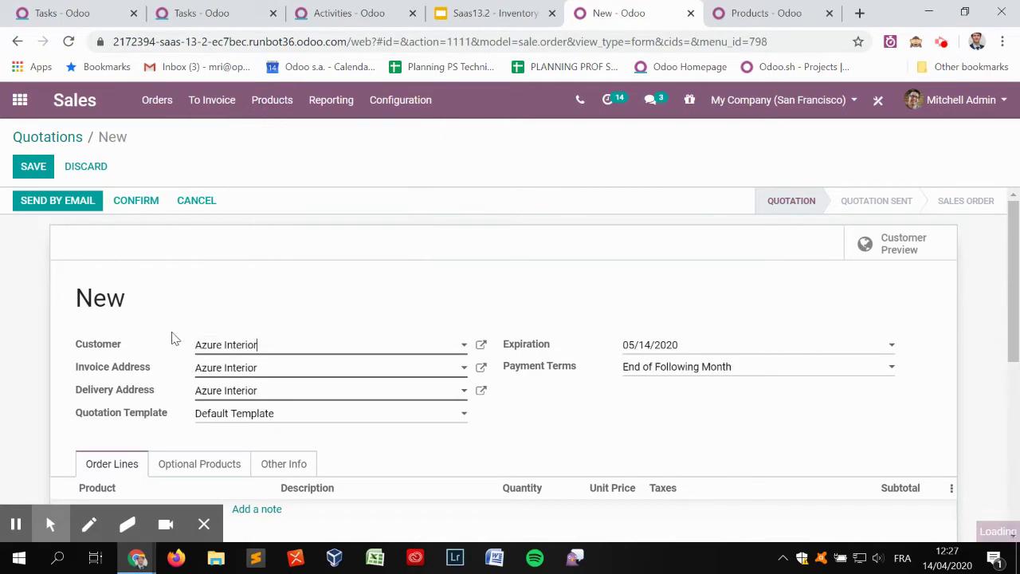
- Add an order line for the Large Cabinet with a quantity of 20
scroll(168, 344, down, 3)
click(112, 271)
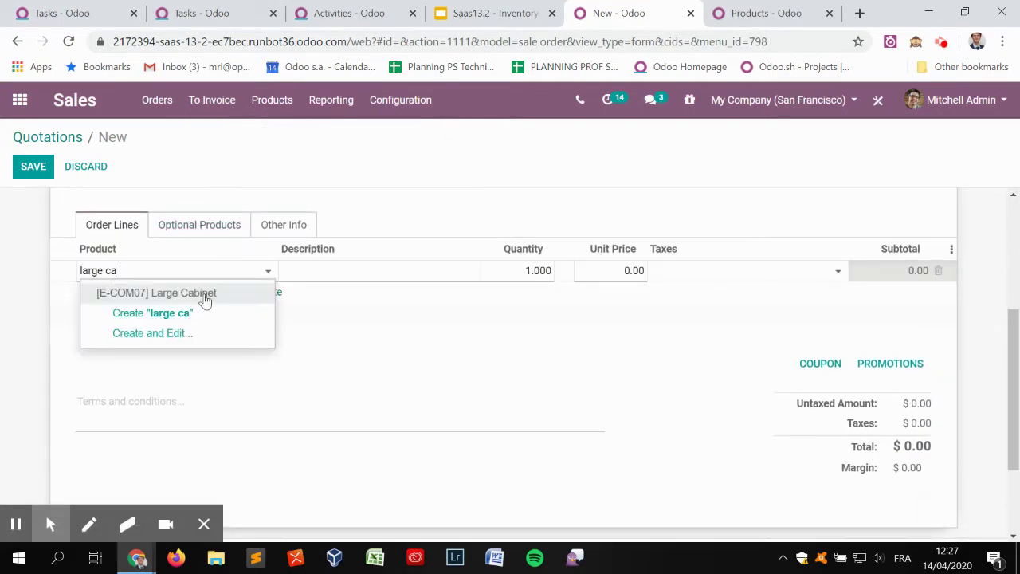
click(205, 294)
click(487, 317)
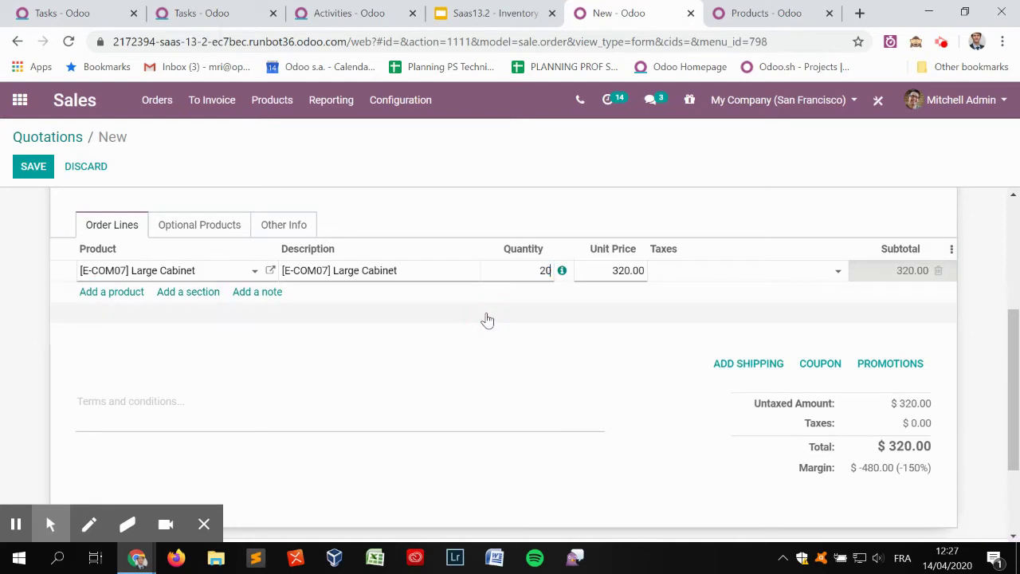
- Add a second order line for 5 Cable Management Boxes, and save and confirm the quotation
click(113, 292)
text(cable ma)
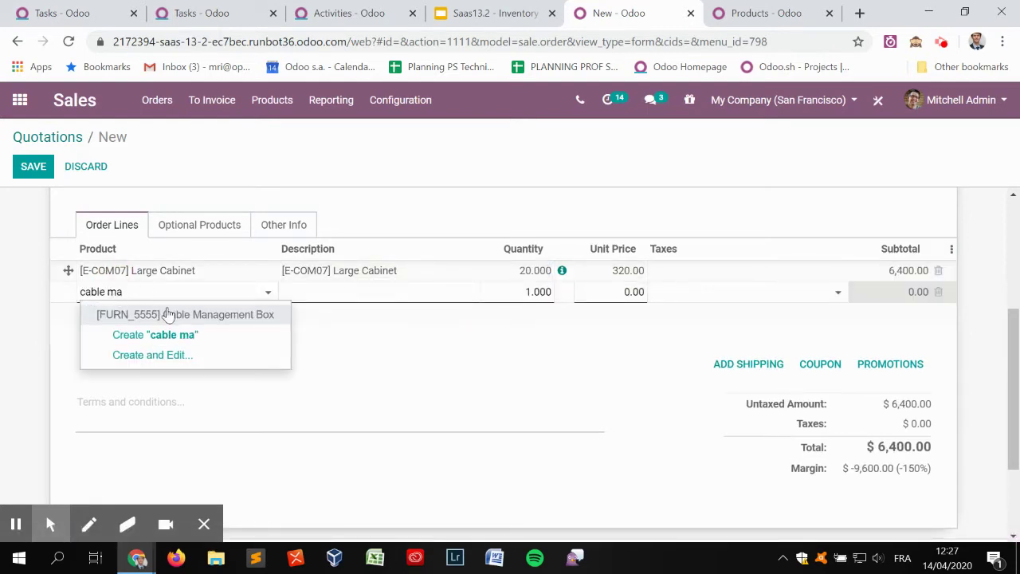
click(168, 314)
click(531, 293)
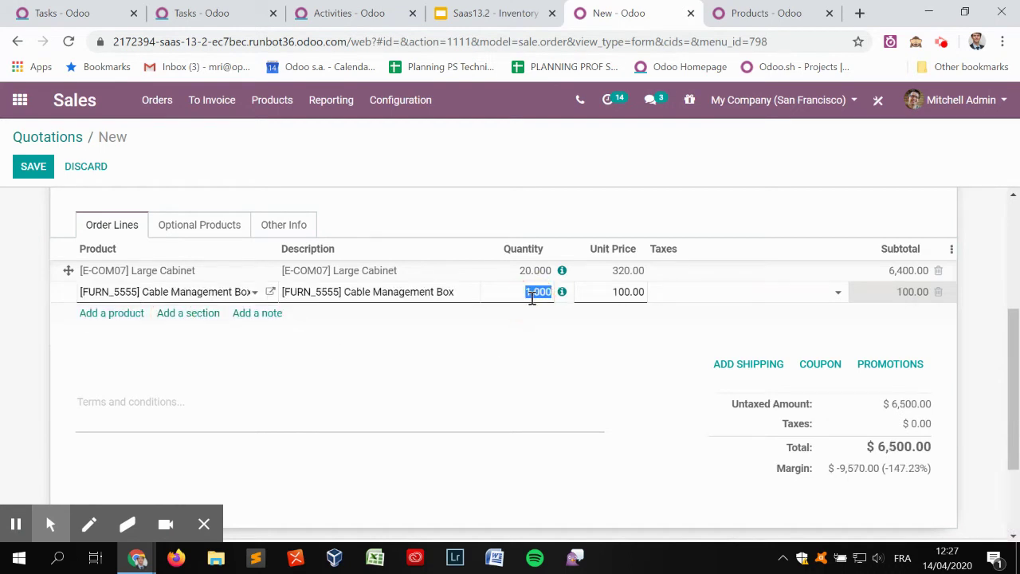
click(34, 165)
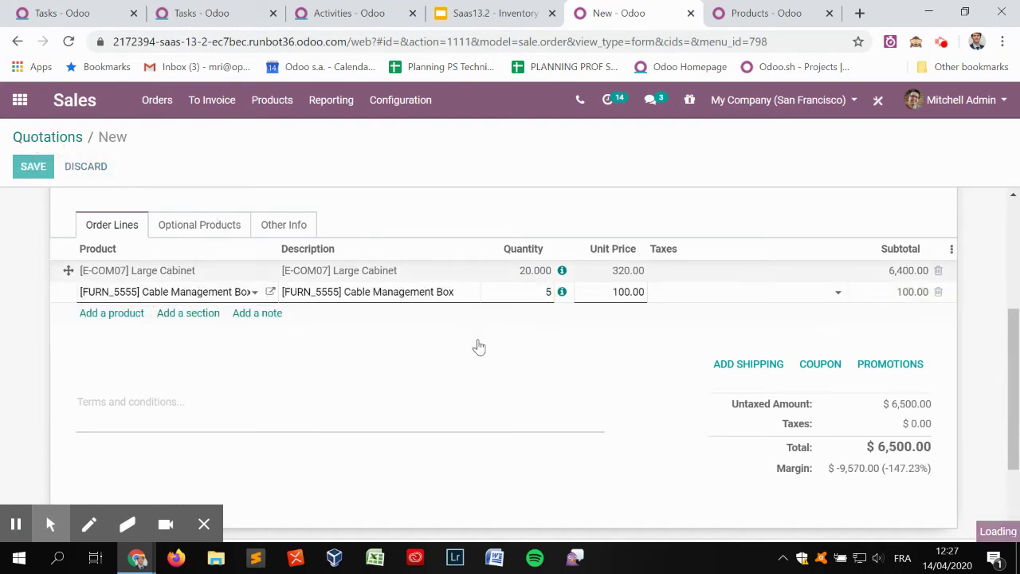
click(137, 200)
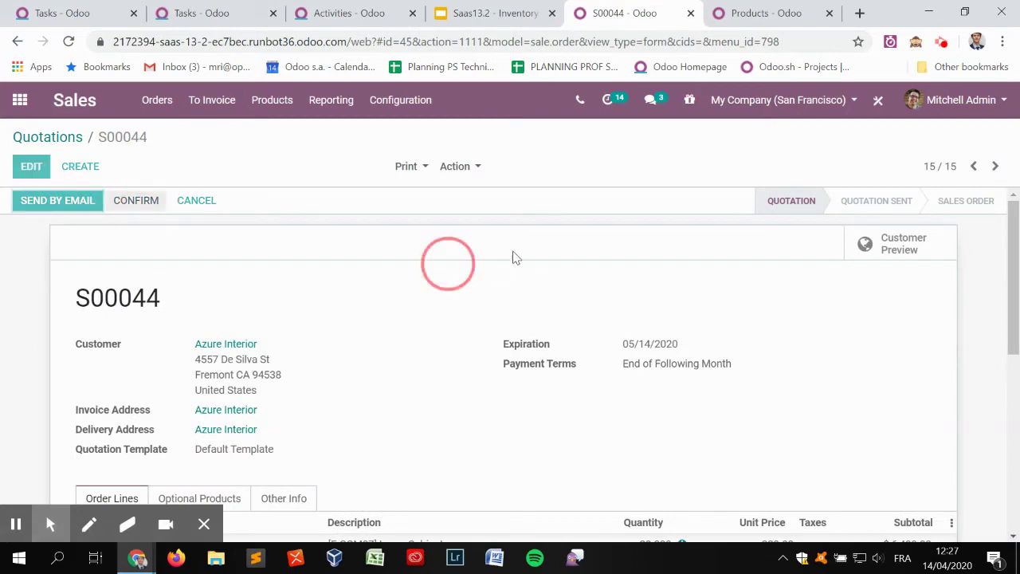
- Duplicate the confirmed sales order and delete the Free Product - Large Cabinet line from the copy
click(459, 167)
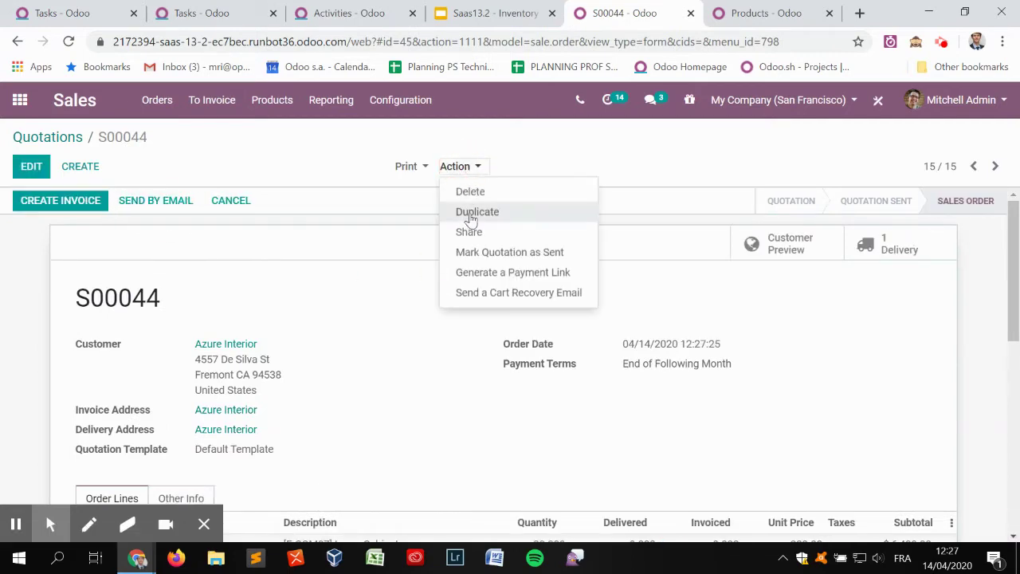
click(470, 210)
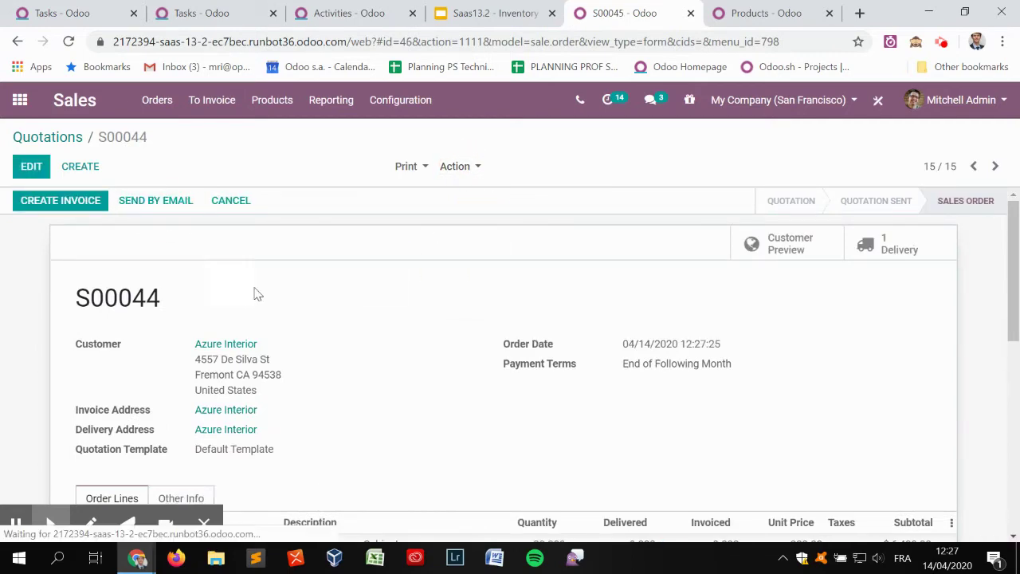
scroll(305, 276, down, 4)
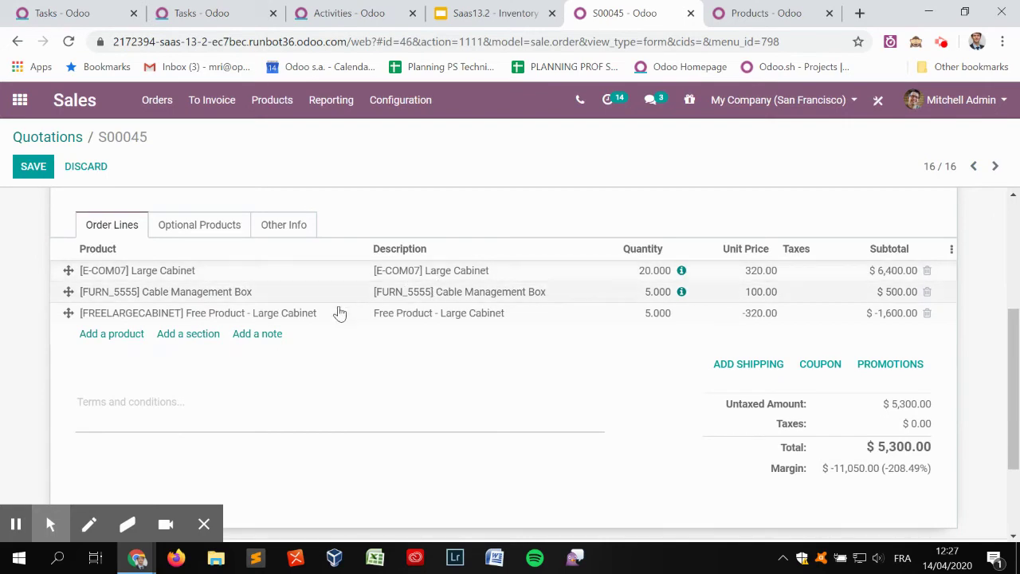
scroll(311, 315, up, 3)
scroll(331, 303, down, 4)
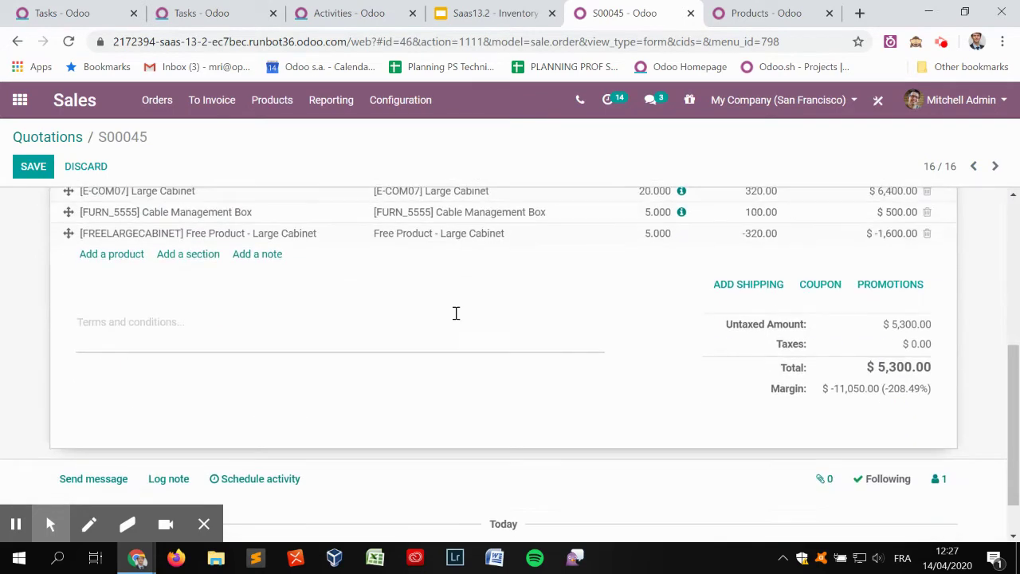
scroll(921, 387, up, 2)
click(926, 392)
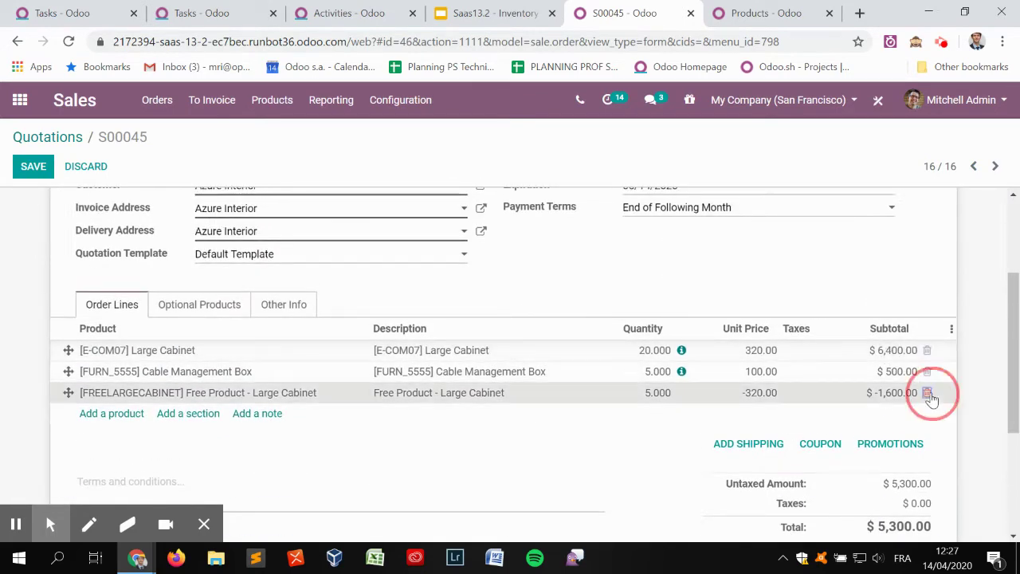
- Set the quantities to 40 Large Cabinets and 3 Cable Management Boxes, and save and confirm the quotation
click(648, 355)
text(40)
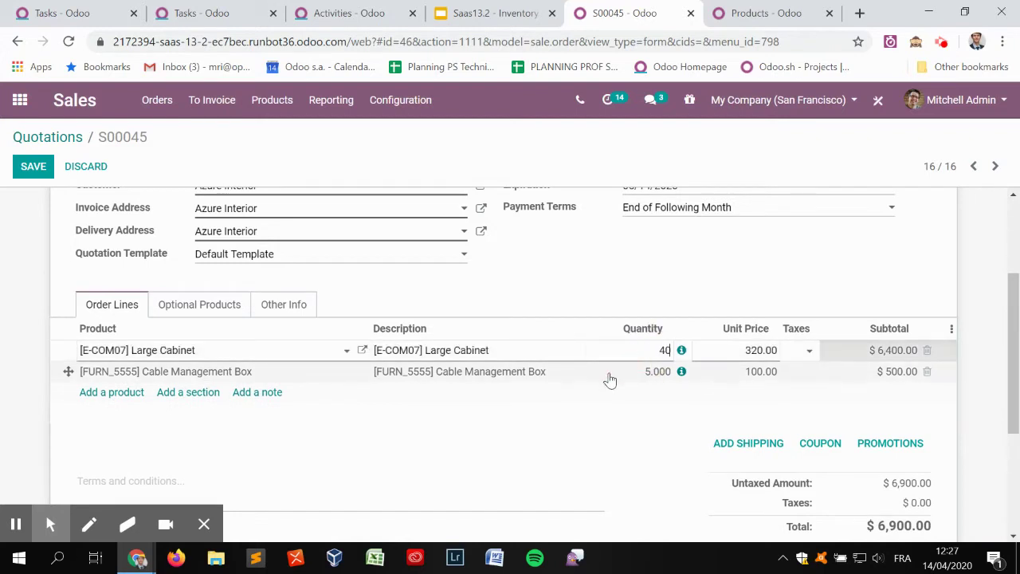
click(656, 371)
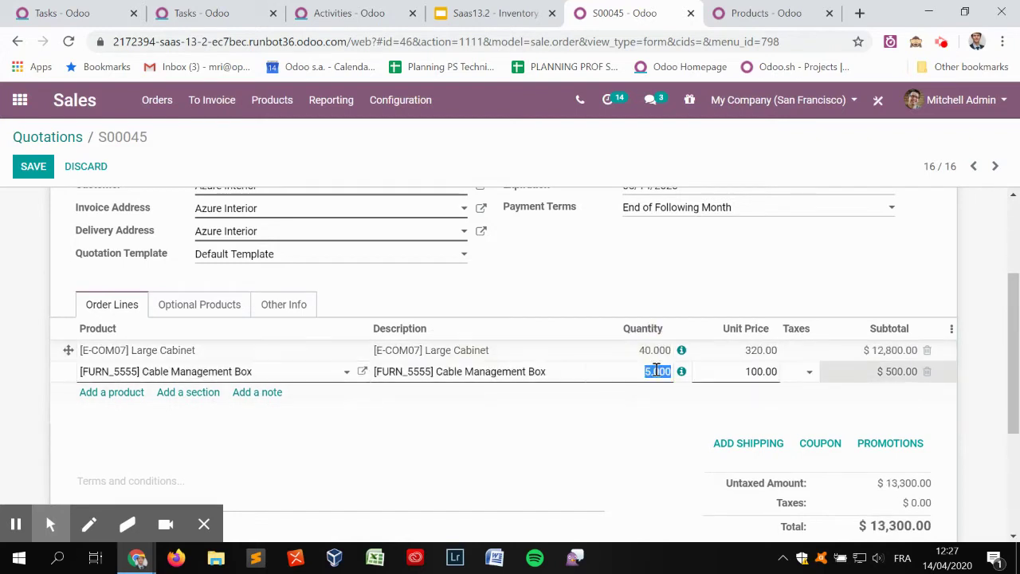
text(3)
click(33, 166)
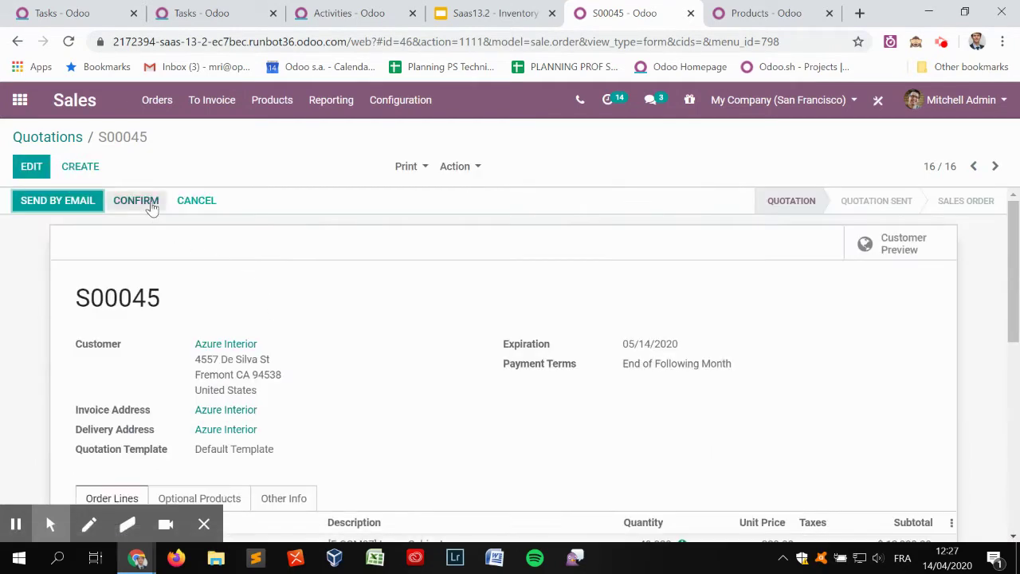
- Duplicate the order for 40 Large Cabinets and remove the free Large Cabinet line from the new quotation
scroll(439, 346, down, 6)
scroll(439, 346, up, 2)
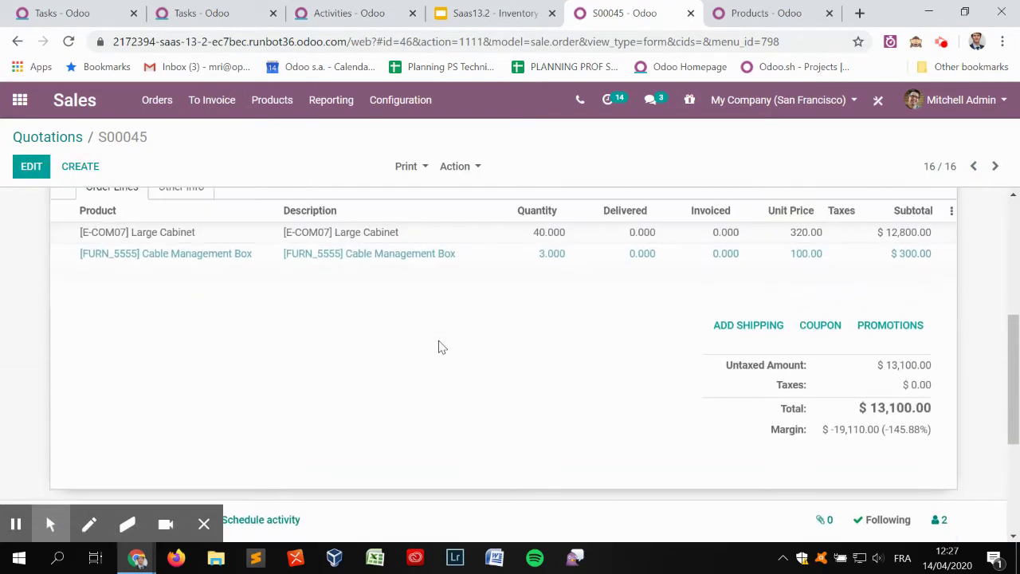
scroll(444, 339, up, 1)
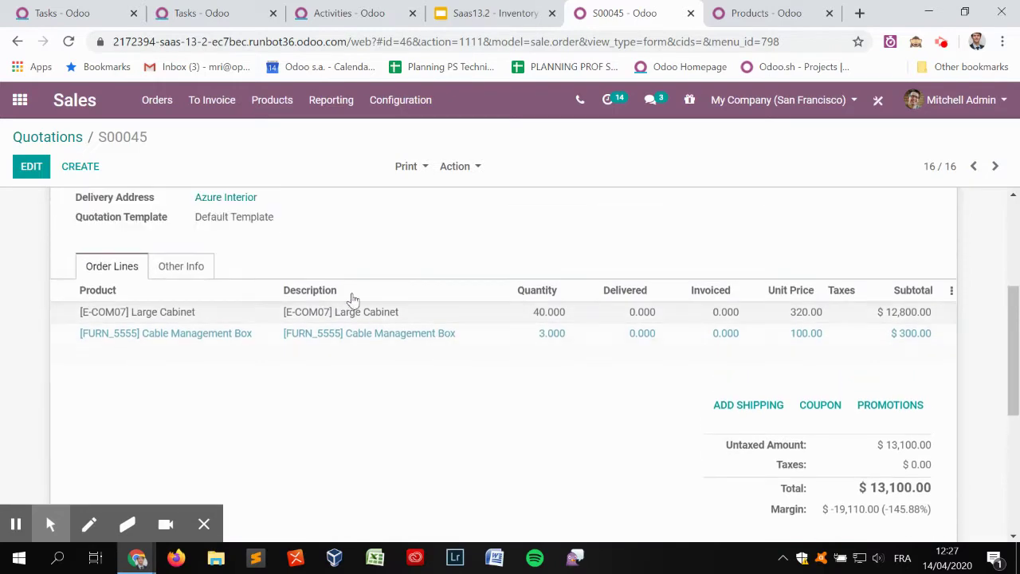
scroll(205, 309, up, 3)
click(455, 166)
click(474, 211)
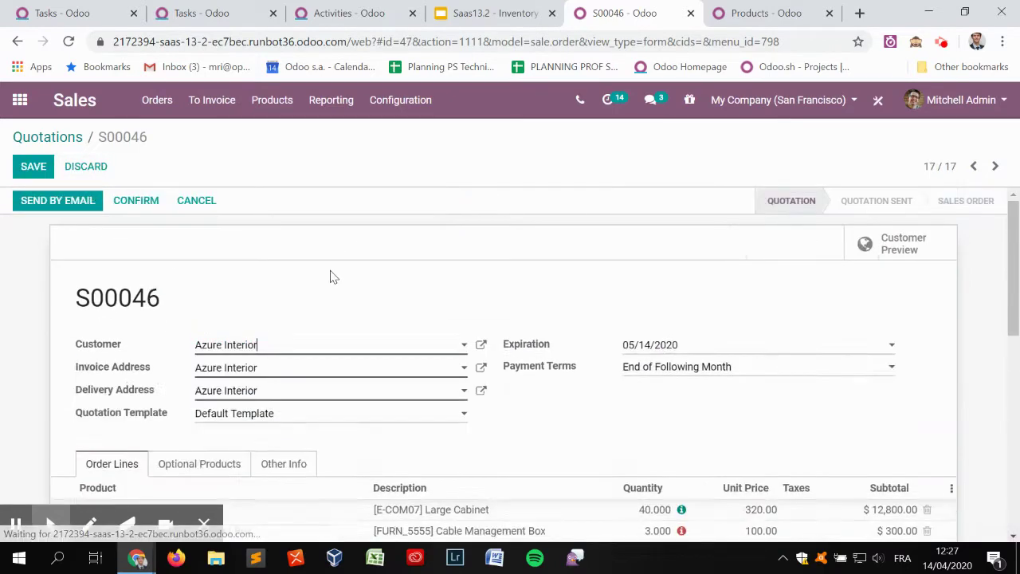
scroll(303, 318, down, 2)
click(927, 392)
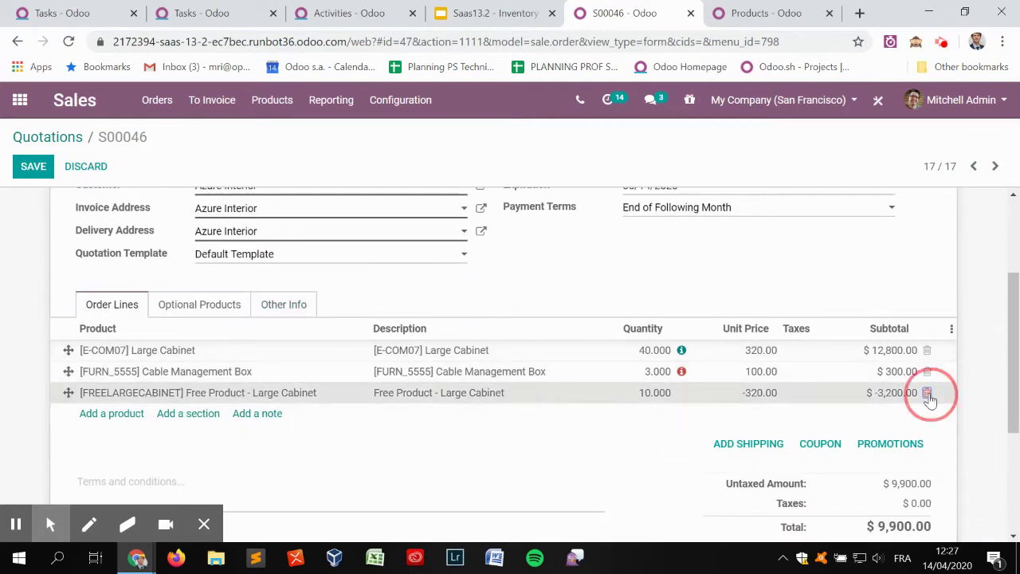
- Set the quantities to 2 Cable Management Boxes and 20 Large Cabinets, and save and confirm the quotation
click(647, 376)
text(2)
click(655, 349)
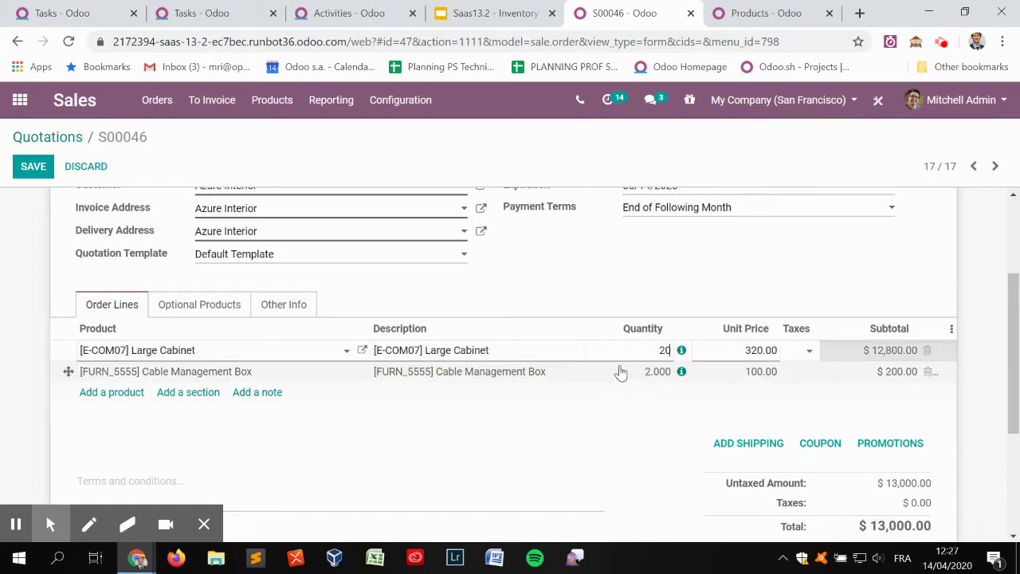
click(33, 166)
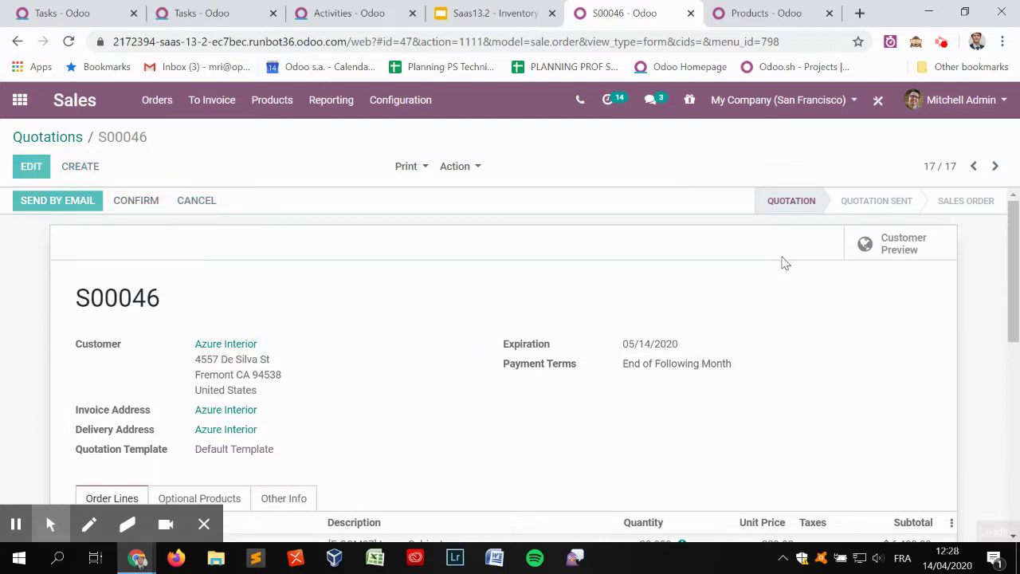
- Check the new order's delivery, and open the same delivery from Inventory's ready delivery orders, sorted by descending reference
click(895, 257)
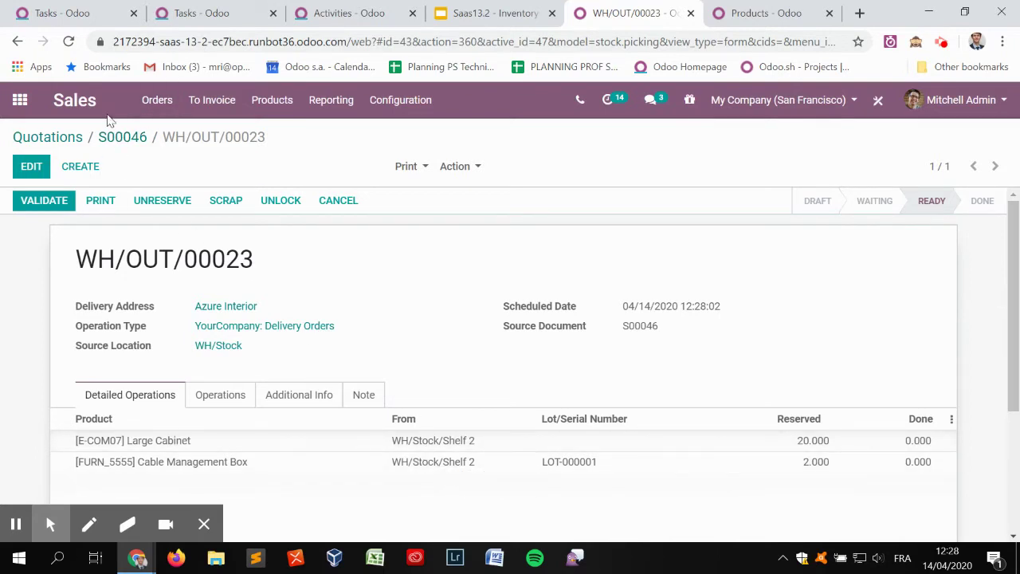
click(21, 102)
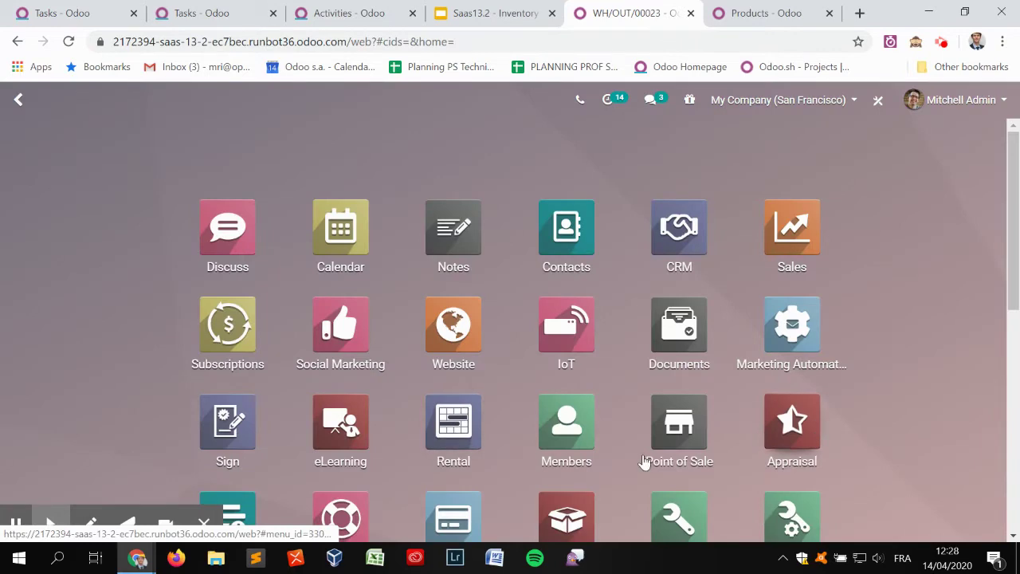
click(567, 507)
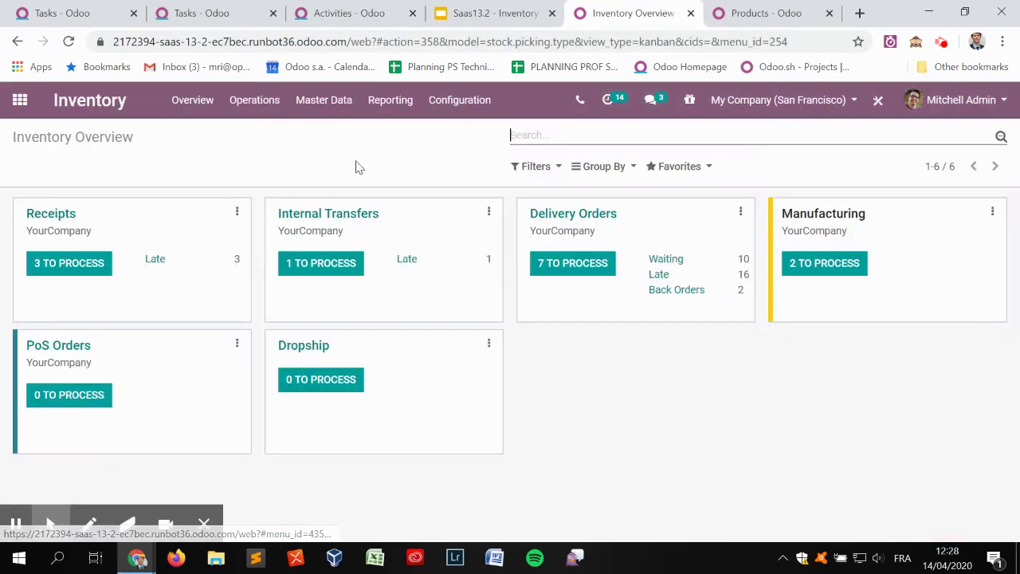
click(590, 269)
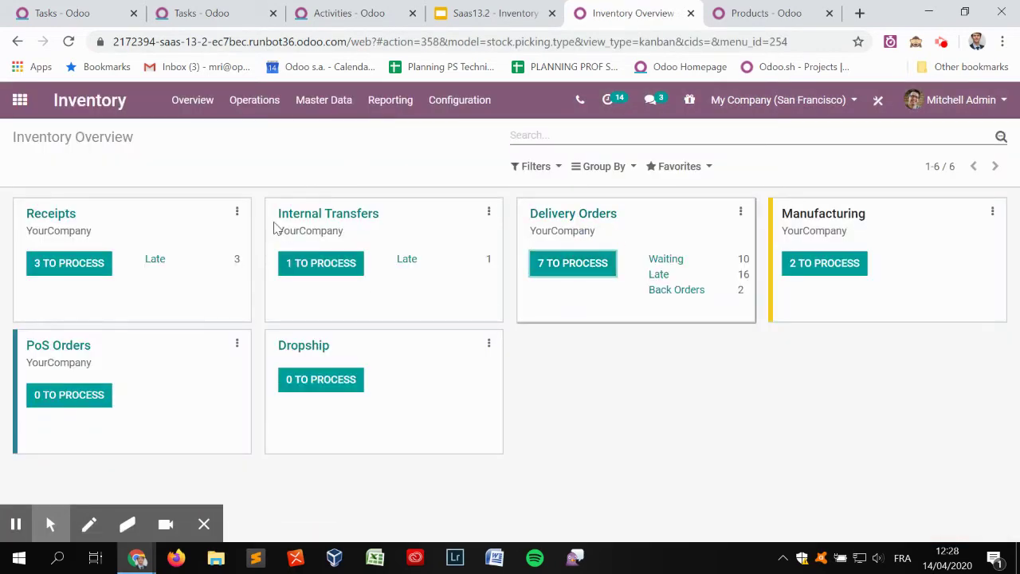
click(106, 204)
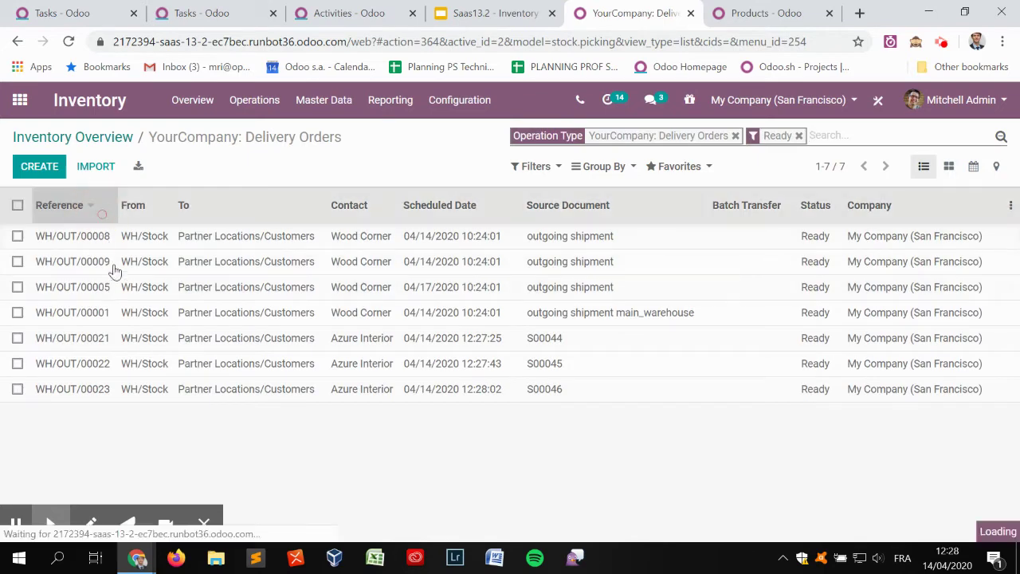
click(78, 199)
click(94, 238)
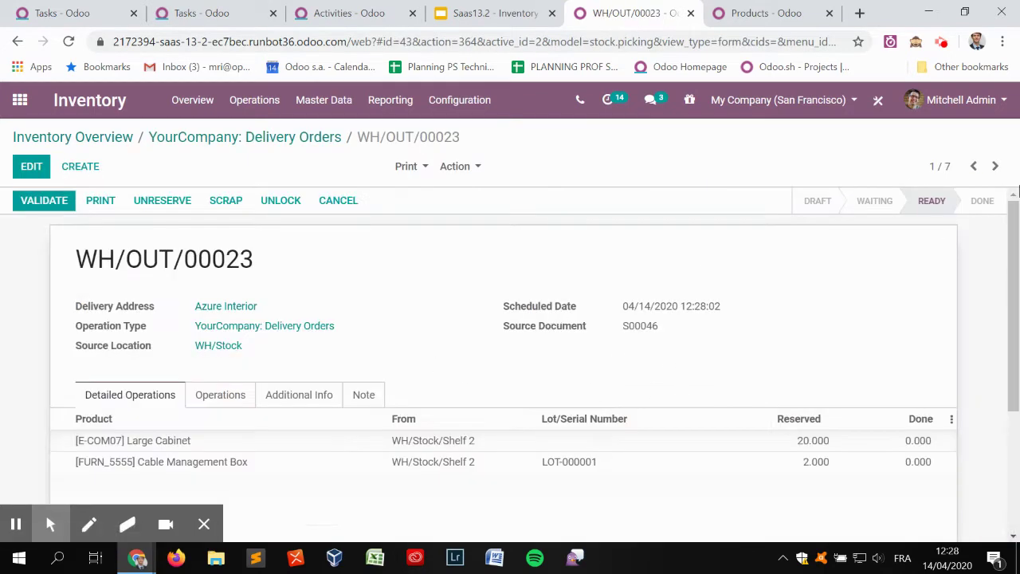
- Look through the two following ready delivery orders and return to the delivery orders list
click(995, 166)
click(994, 166)
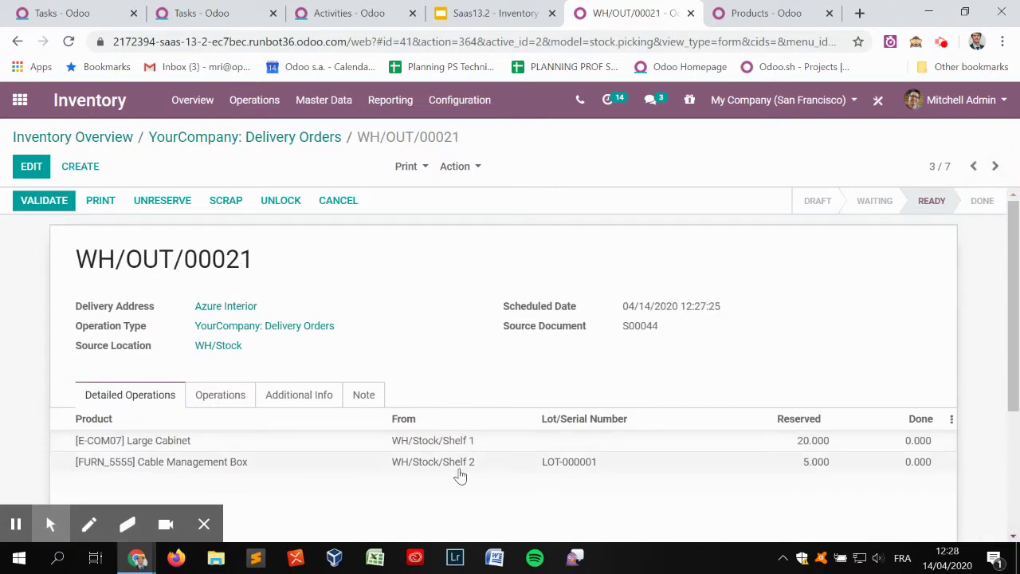
click(263, 138)
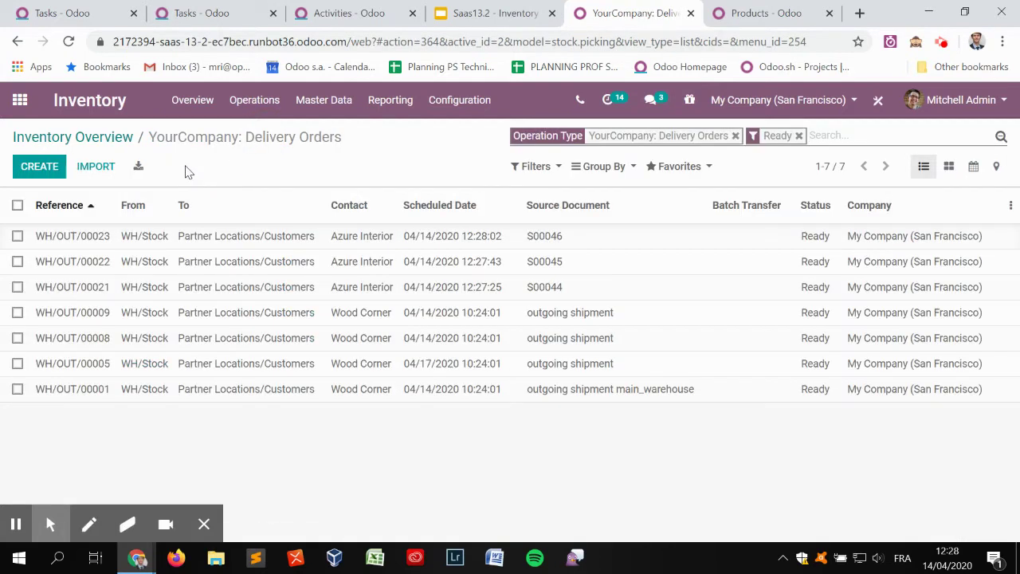
- Select the three ready Azure Interior delivery orders and start adding them to a batch
click(17, 236)
click(17, 262)
click(18, 287)
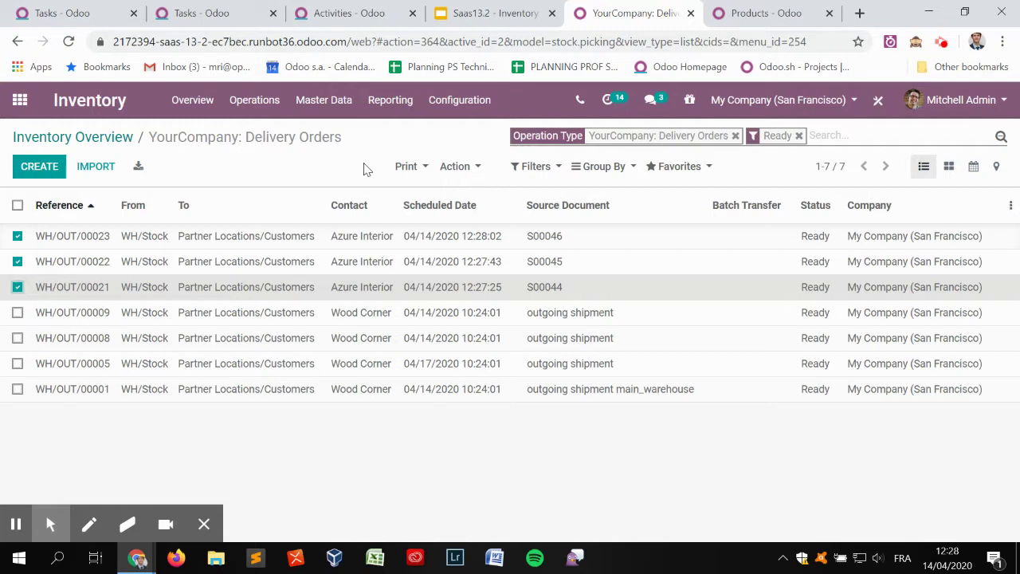
click(454, 167)
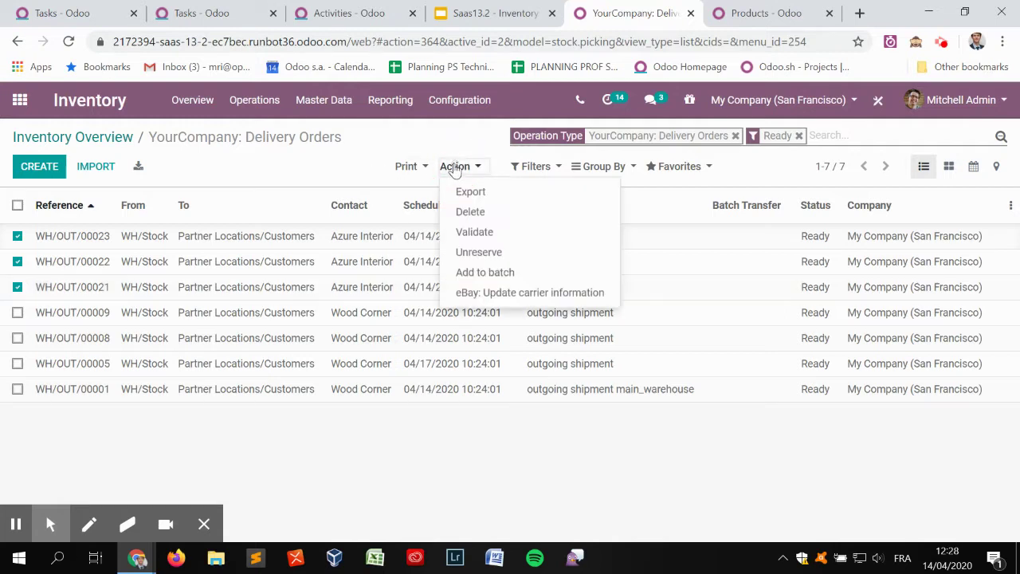
click(496, 274)
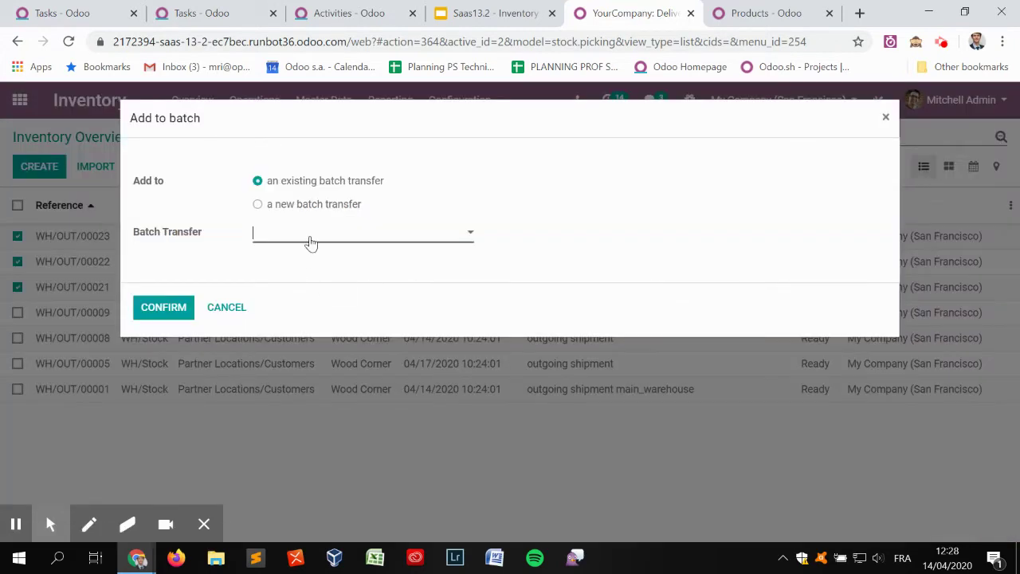
- Add the selected deliveries to a new batch transfer, assign the second-to-last suggested user as responsible, and confirm
drag(386, 180, 274, 193)
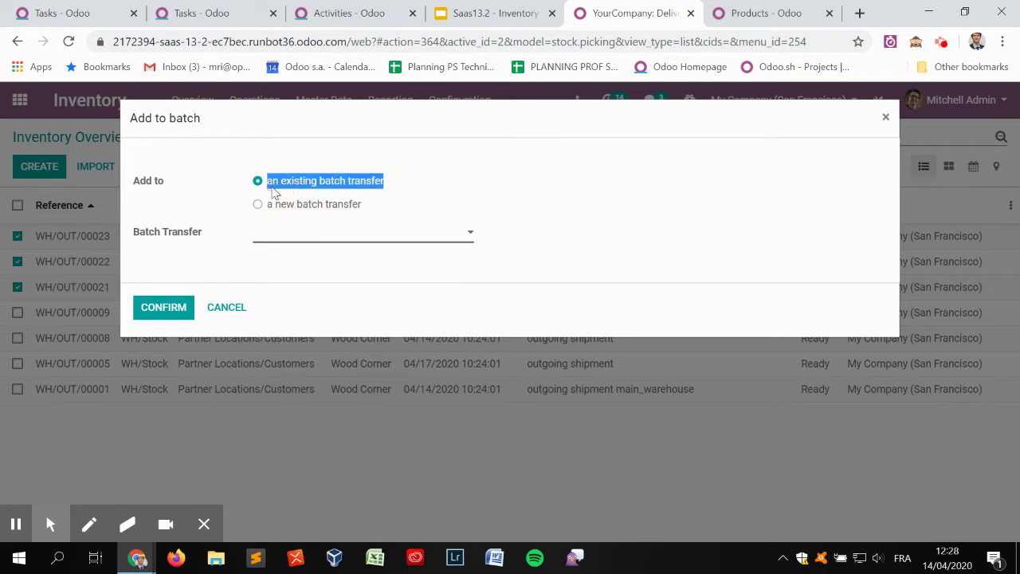
click(315, 205)
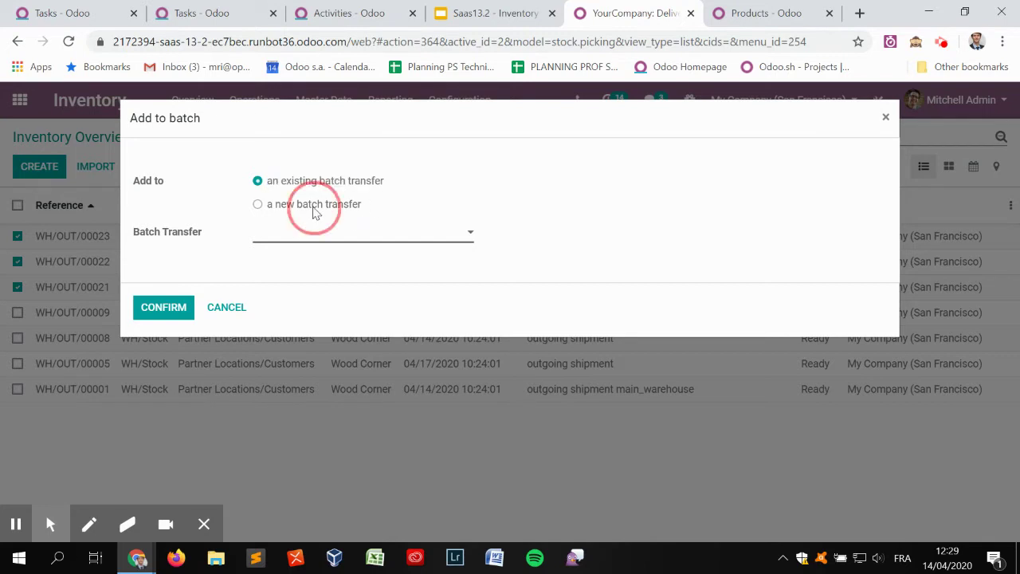
drag(369, 204, 279, 209)
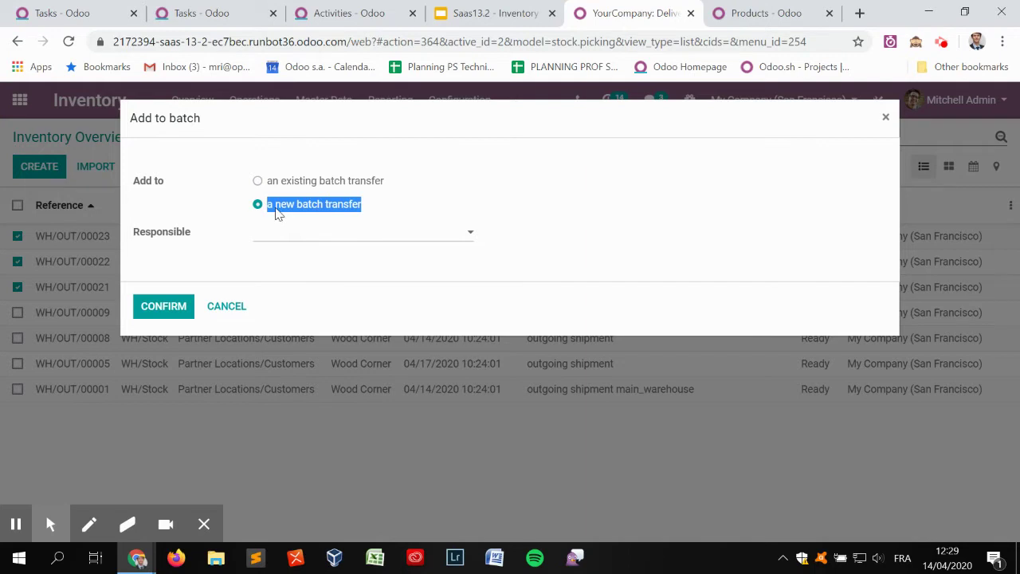
click(369, 239)
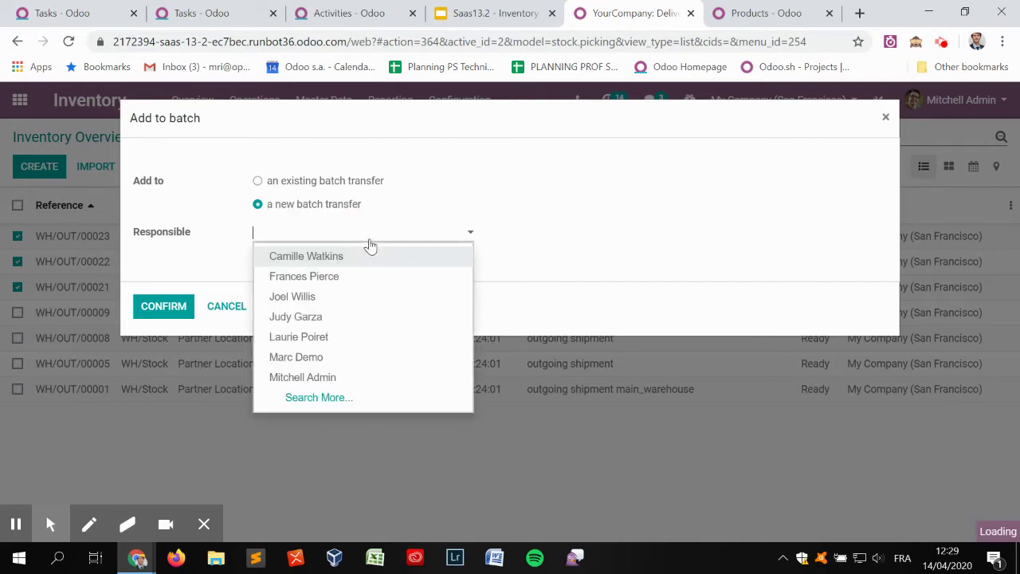
click(326, 358)
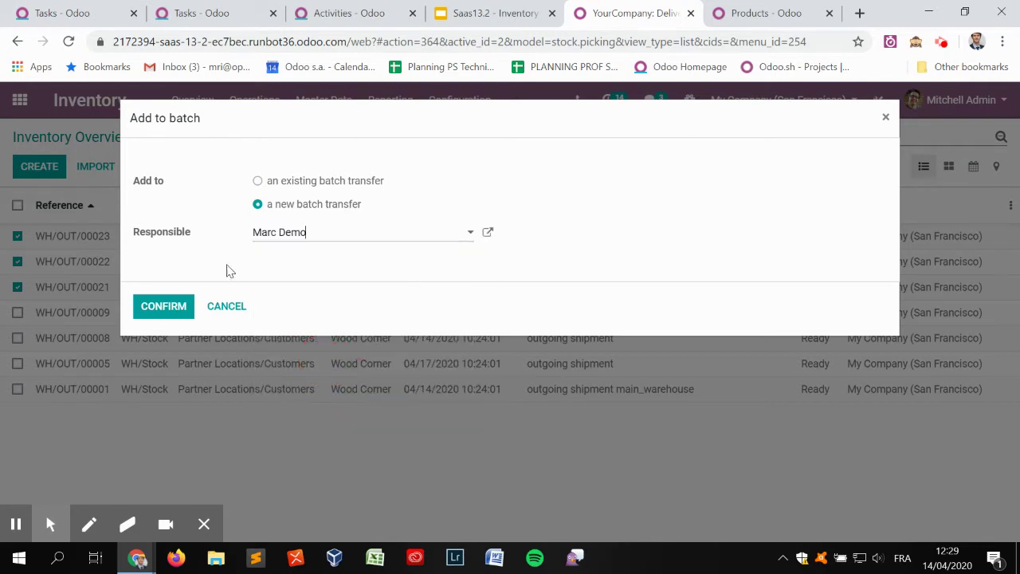
click(178, 311)
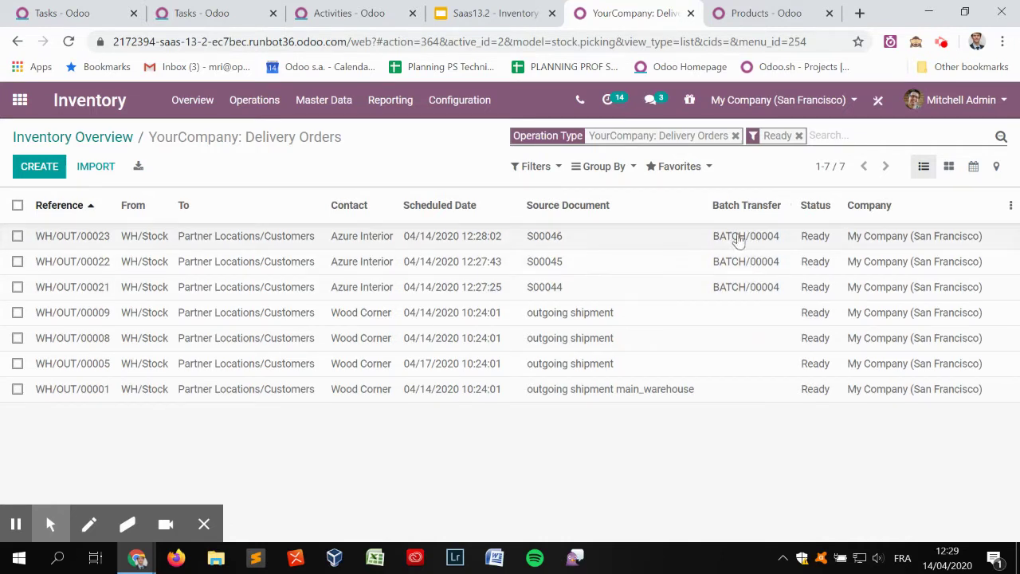
- Open the new draft batch from Inventory's batch transfers and confirm it
click(329, 105)
mouse_move(277, 108)
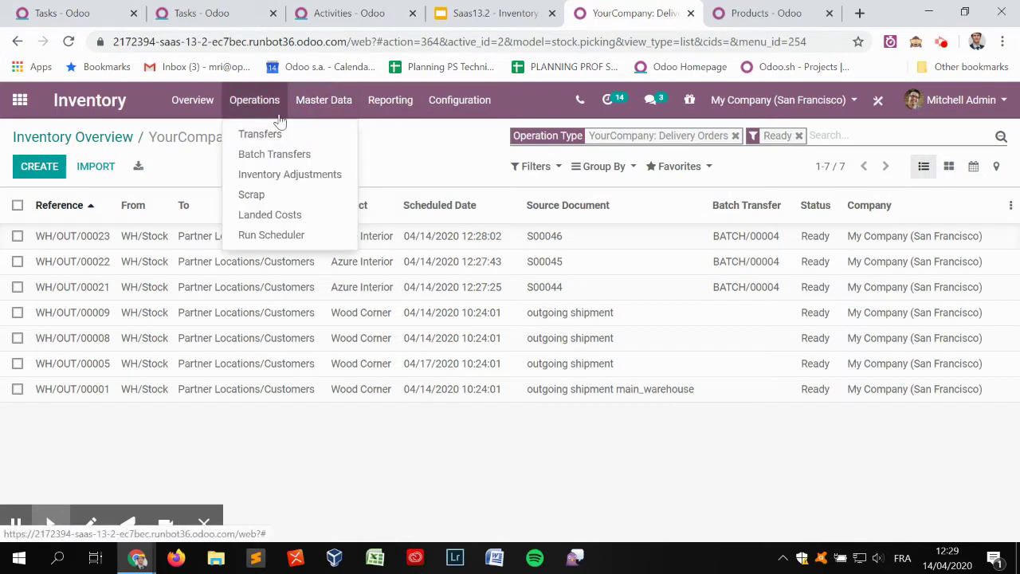
click(287, 155)
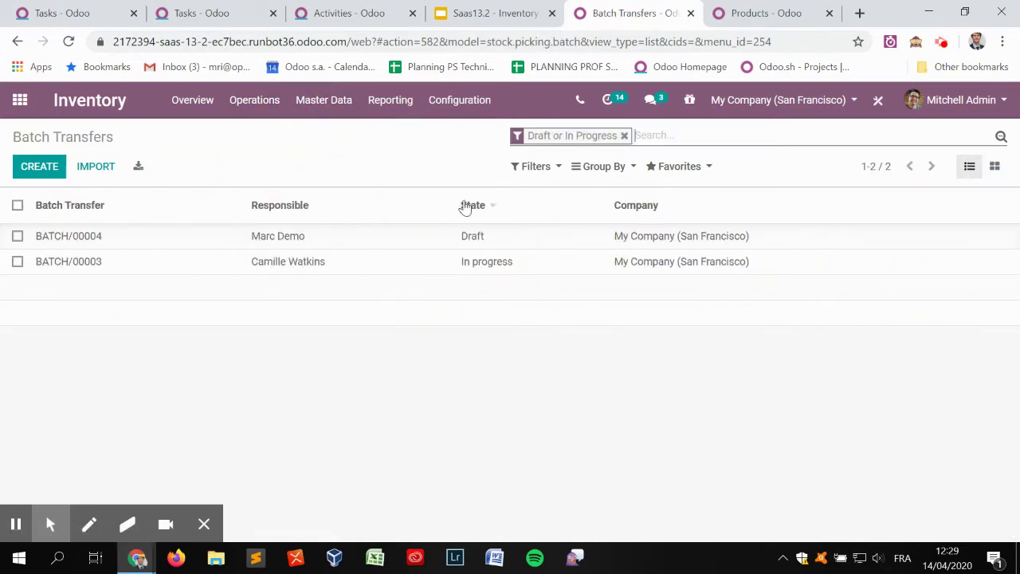
click(351, 241)
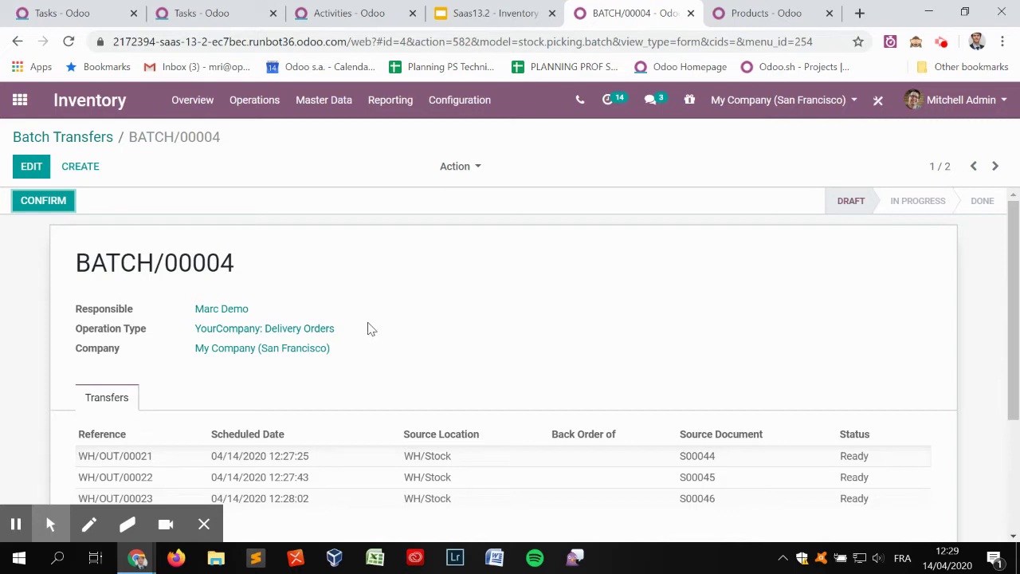
click(69, 201)
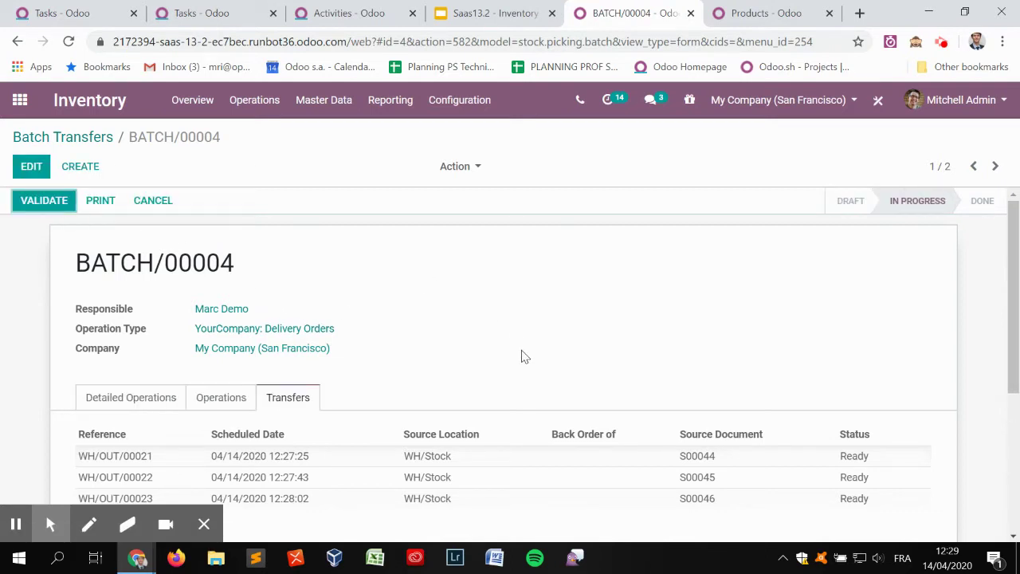
- Review the batch's operations, detailed operations with source shelves and lots, and included transfers
click(216, 401)
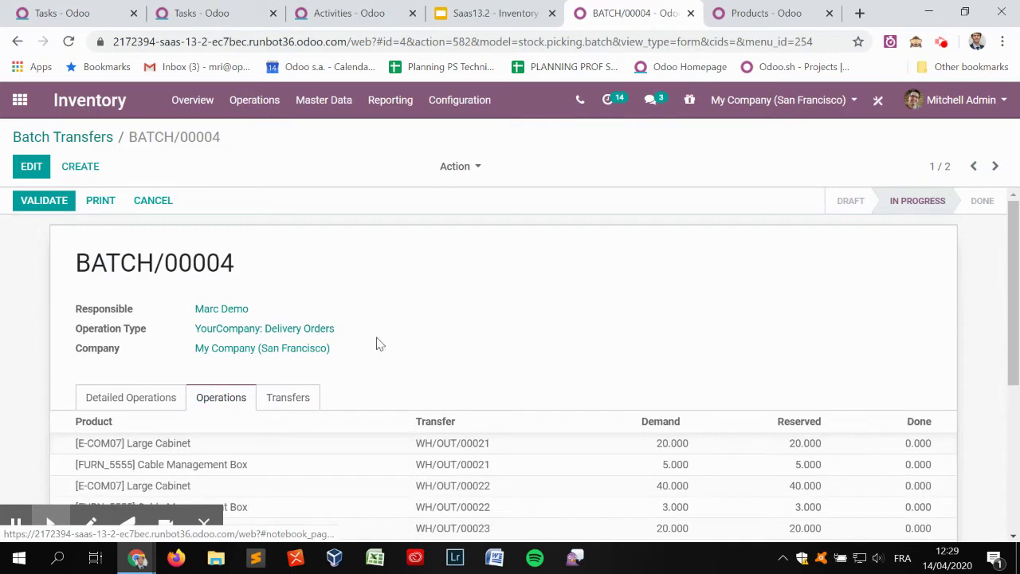
scroll(379, 346, down, 2)
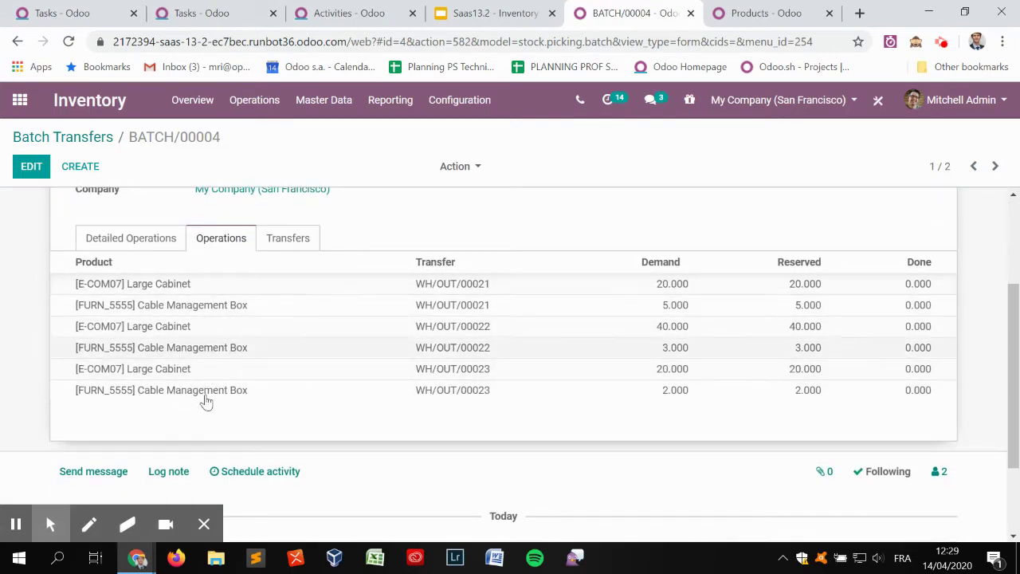
click(130, 237)
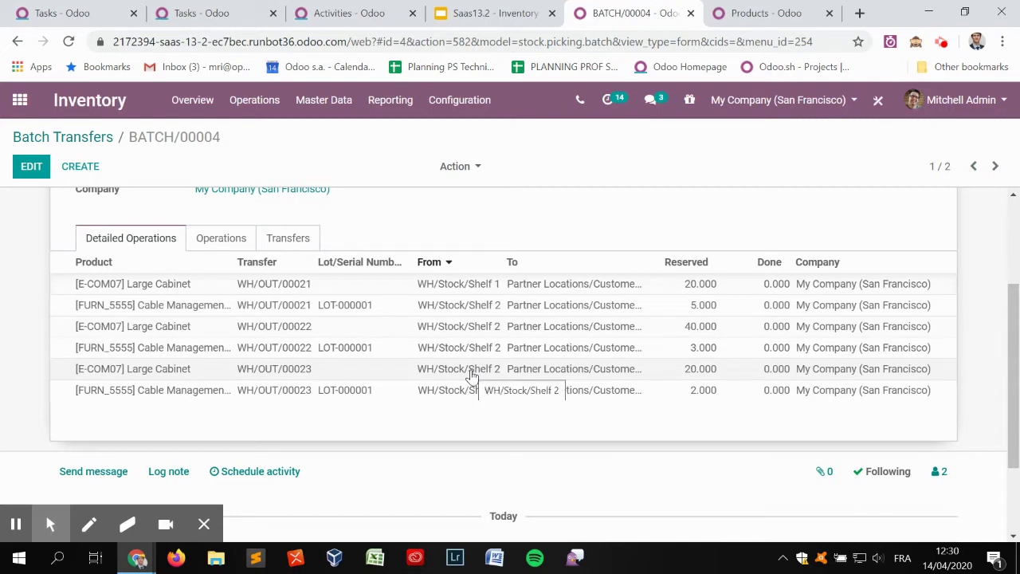
click(314, 241)
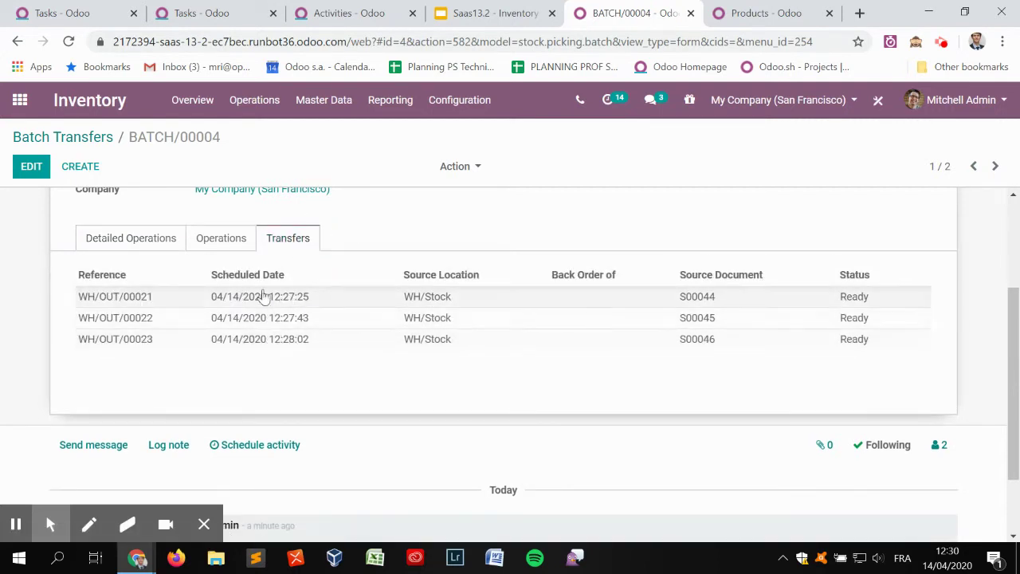
click(153, 243)
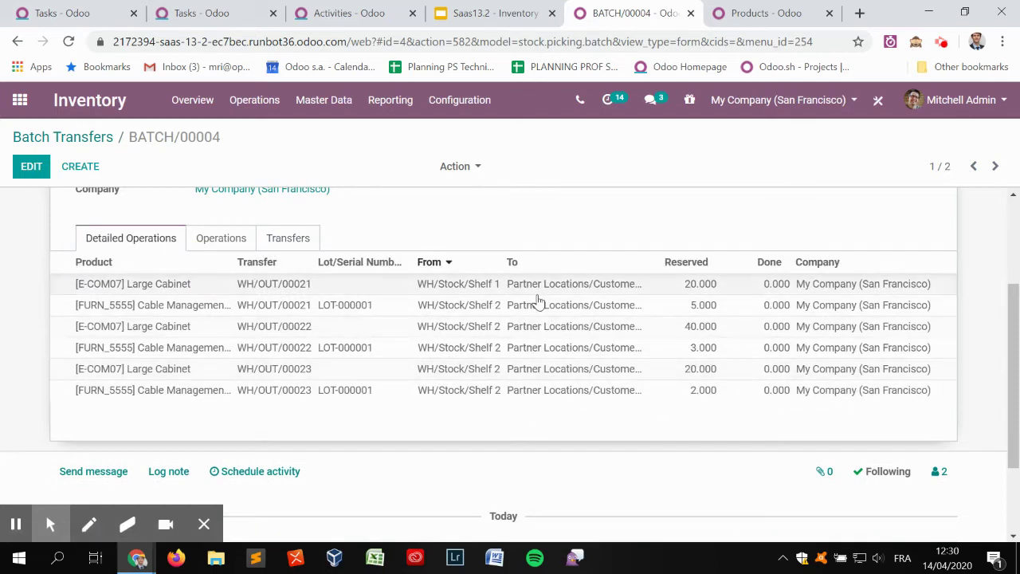
scroll(459, 332, up, 2)
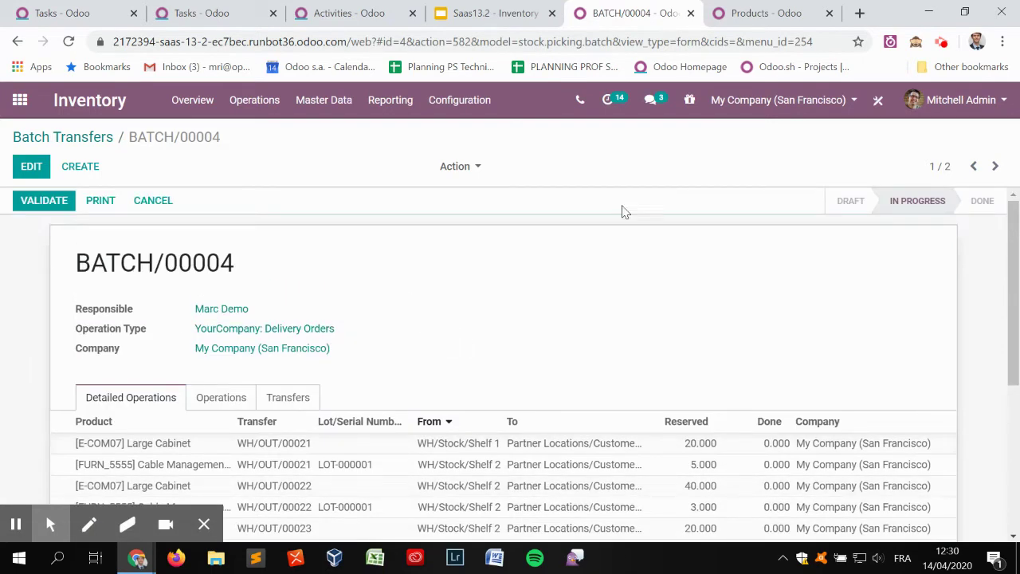
- Switch to the Barcode app in the other browser tab and open the newly confirmed batch from its batch transfers
click(777, 23)
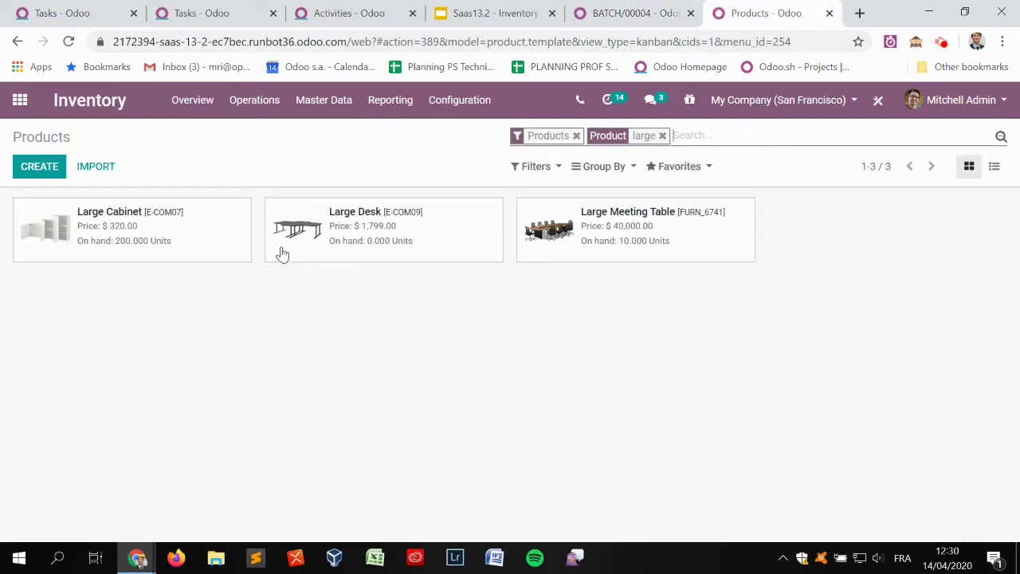
click(19, 101)
scroll(450, 348, down, 3)
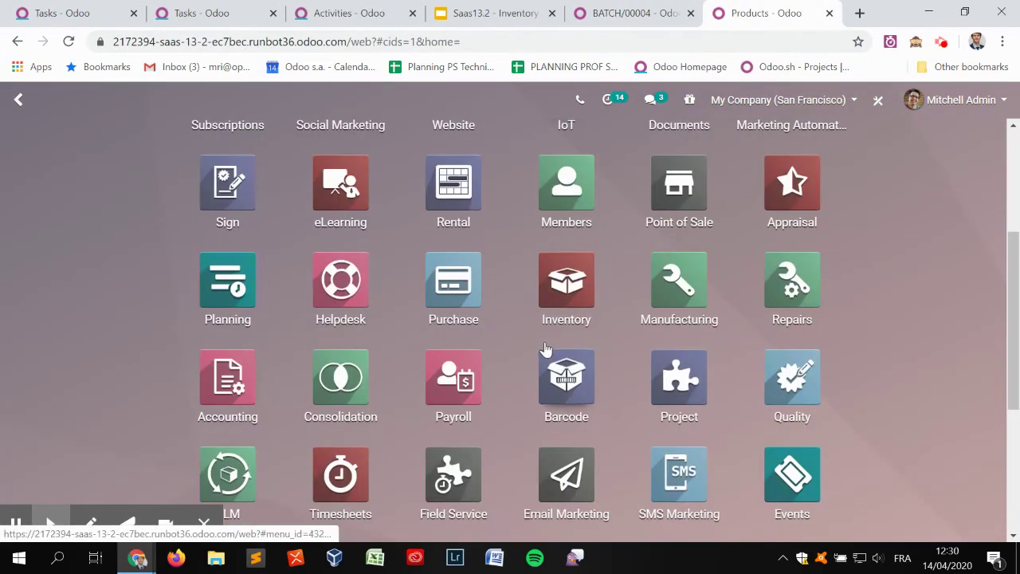
scroll(546, 349, down, 1)
click(587, 333)
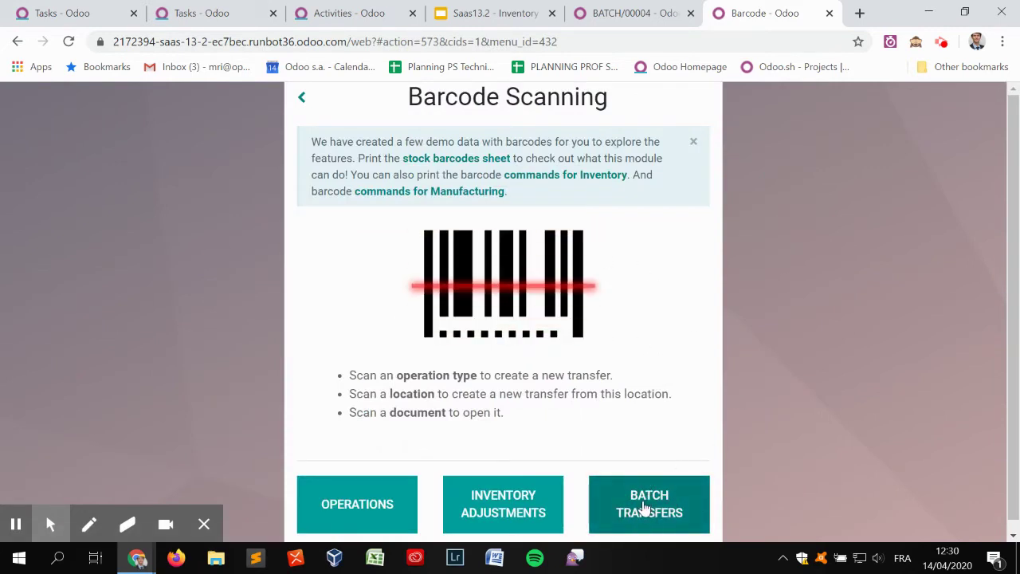
click(646, 507)
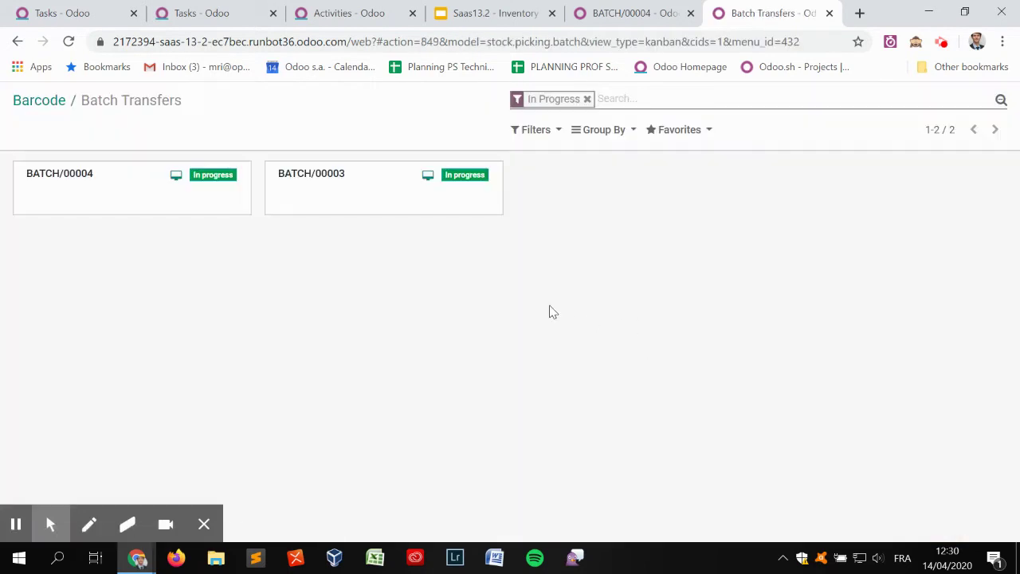
click(61, 184)
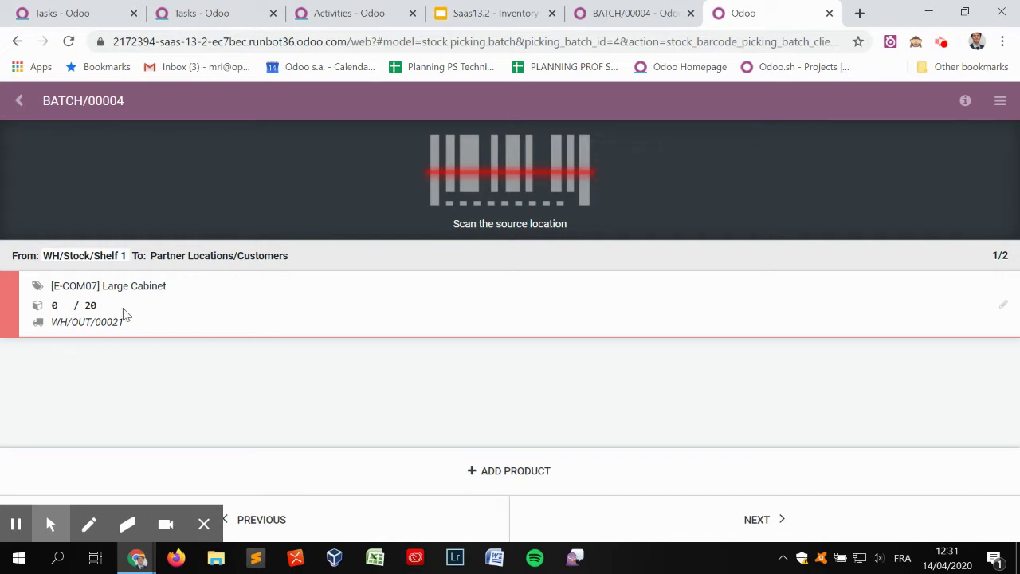
- Check the batch's Large Cabinet line for WH/Stock/Shelf 1 and look through the product lines for WH/Stock/Shelf 2
drag(57, 254, 125, 255)
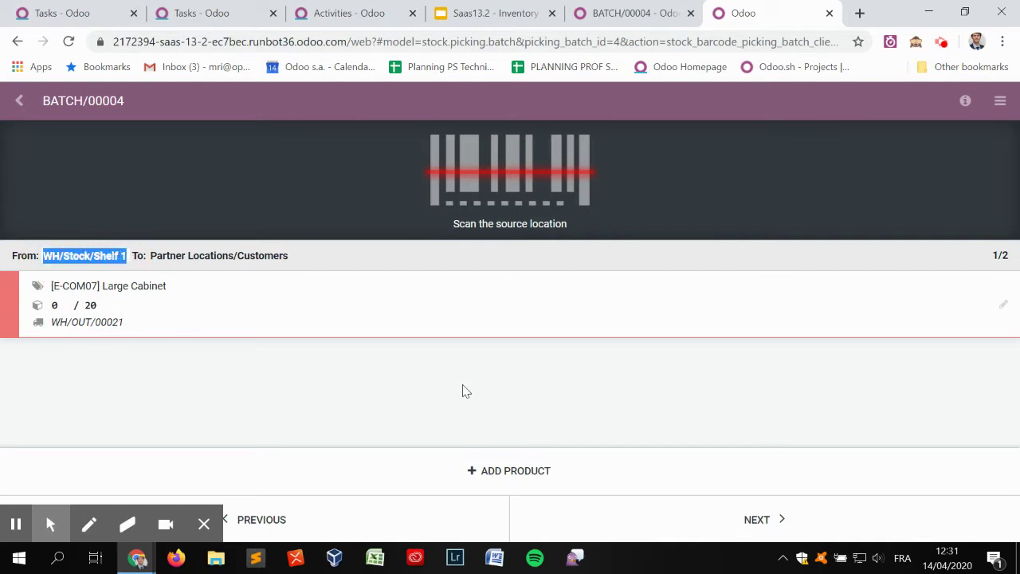
click(799, 534)
scroll(123, 306, down, 3)
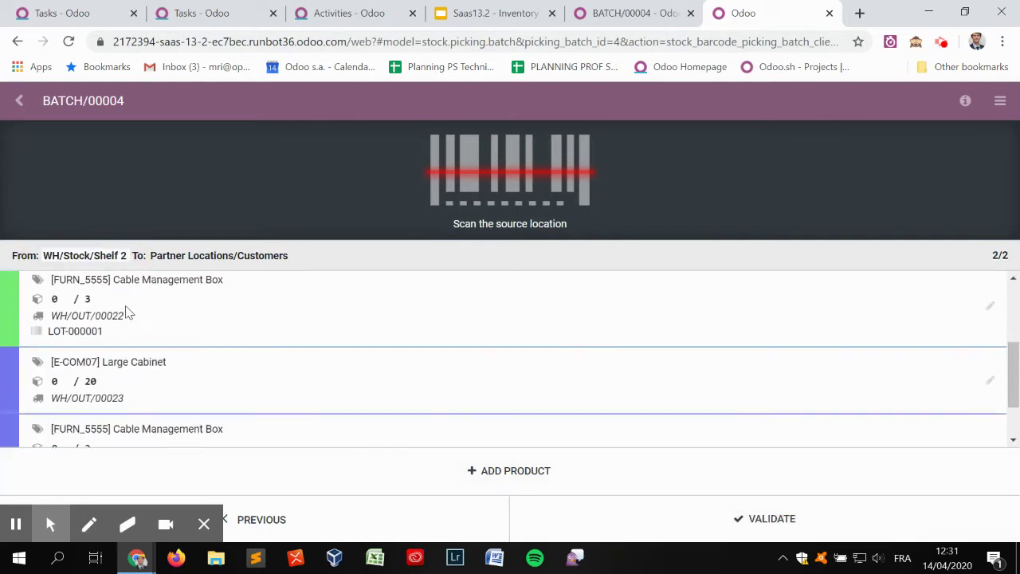
scroll(151, 363, up, 3)
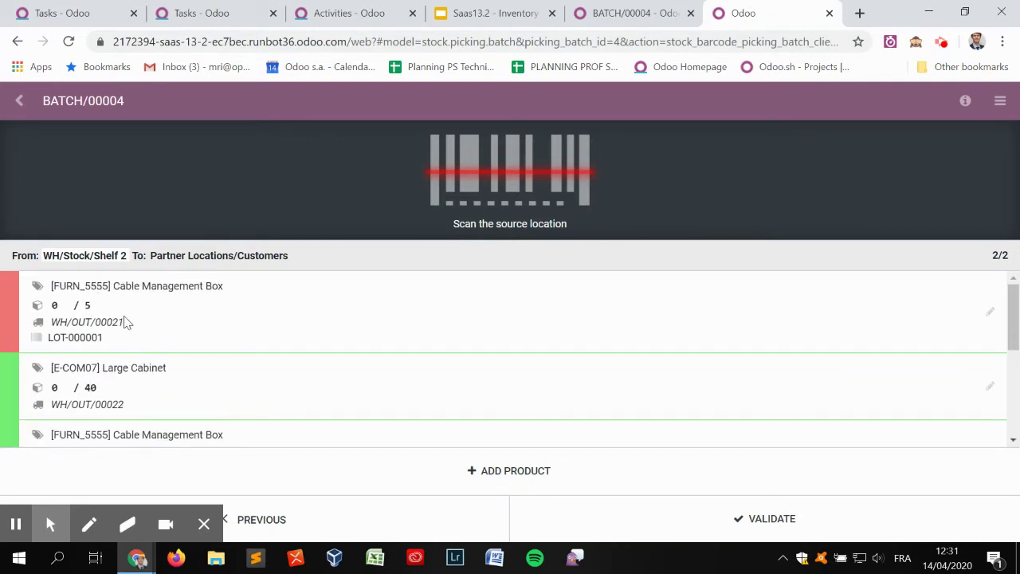
scroll(125, 322, down, 3)
scroll(147, 350, up, 3)
scroll(178, 368, down, 1)
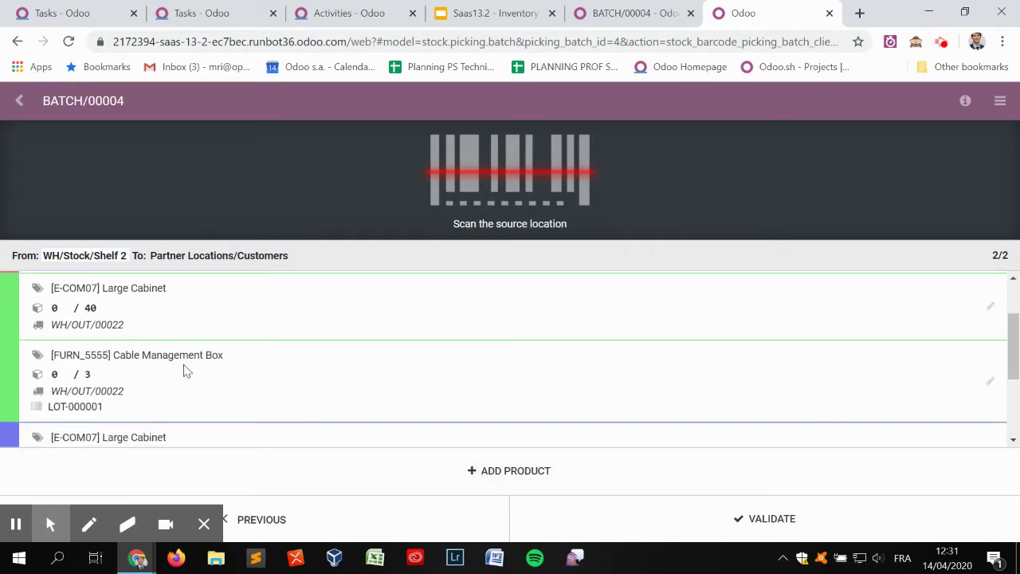
scroll(173, 351, up, 1)
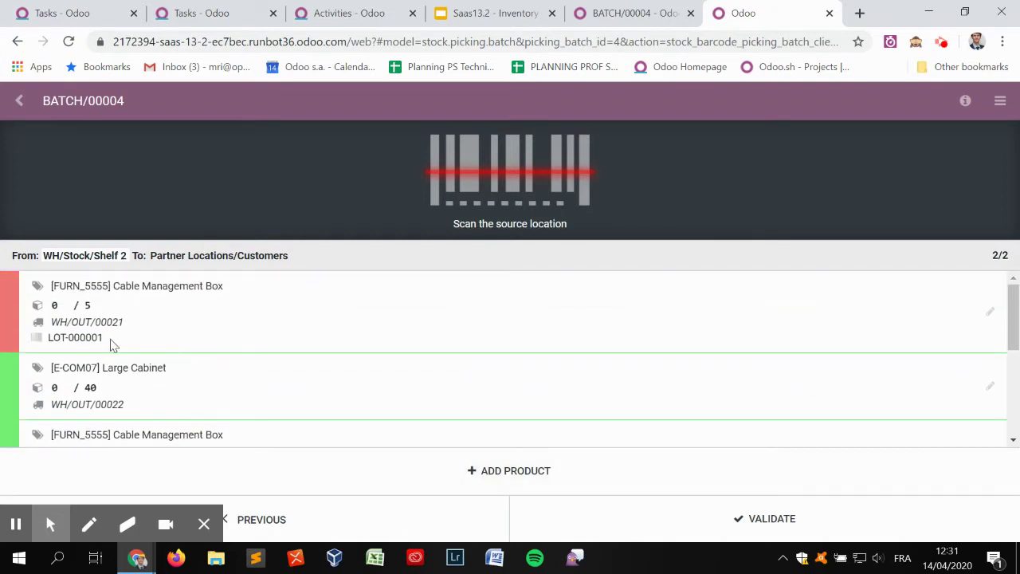
- Compare the delivery references and color grouping of the Large Cabinet and Cable Management Box lines for WH/Stock/Shelf 2
drag(120, 322, 48, 323)
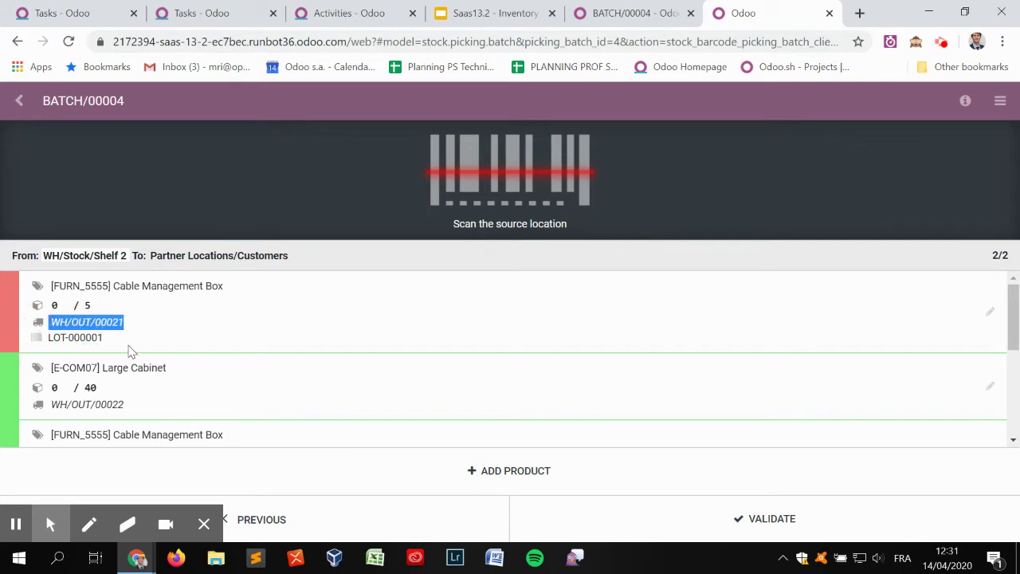
scroll(125, 412, down, 1)
scroll(132, 342, down, 1)
scroll(136, 335, up, 1)
drag(125, 325, 72, 324)
scroll(118, 387, down, 1)
scroll(115, 389, up, 1)
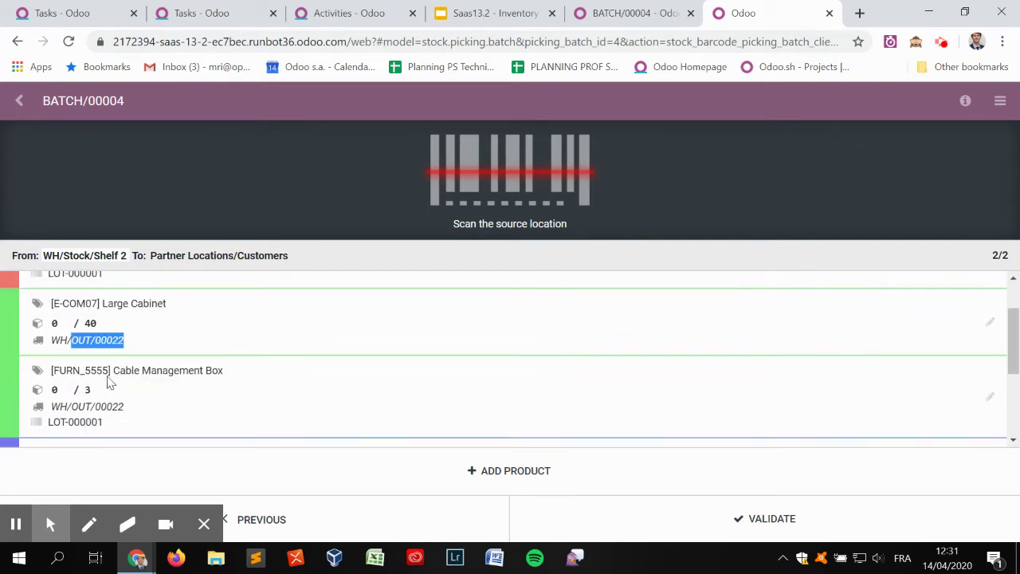
scroll(83, 410, down, 1)
scroll(111, 371, down, 1)
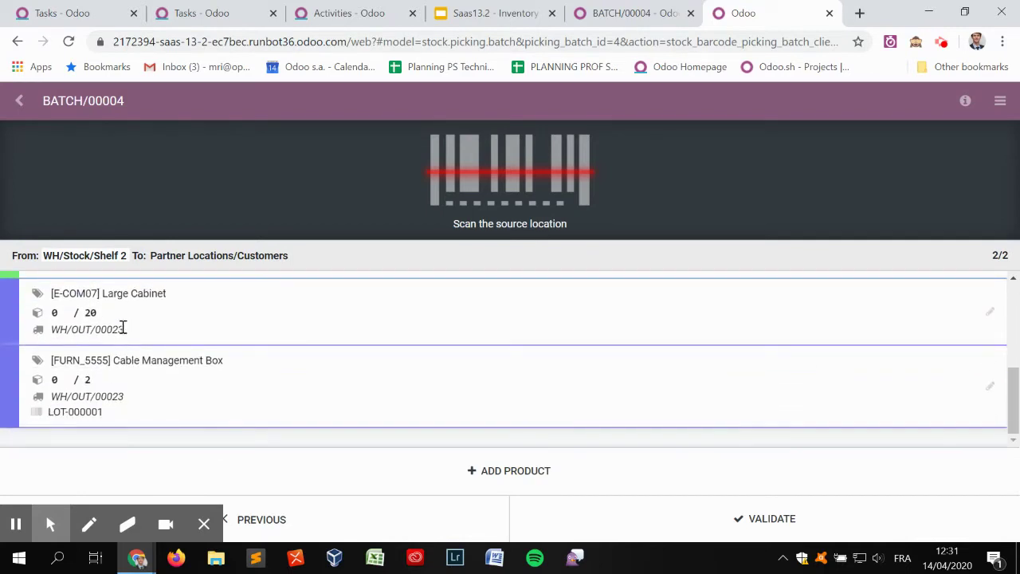
drag(124, 328, 78, 329)
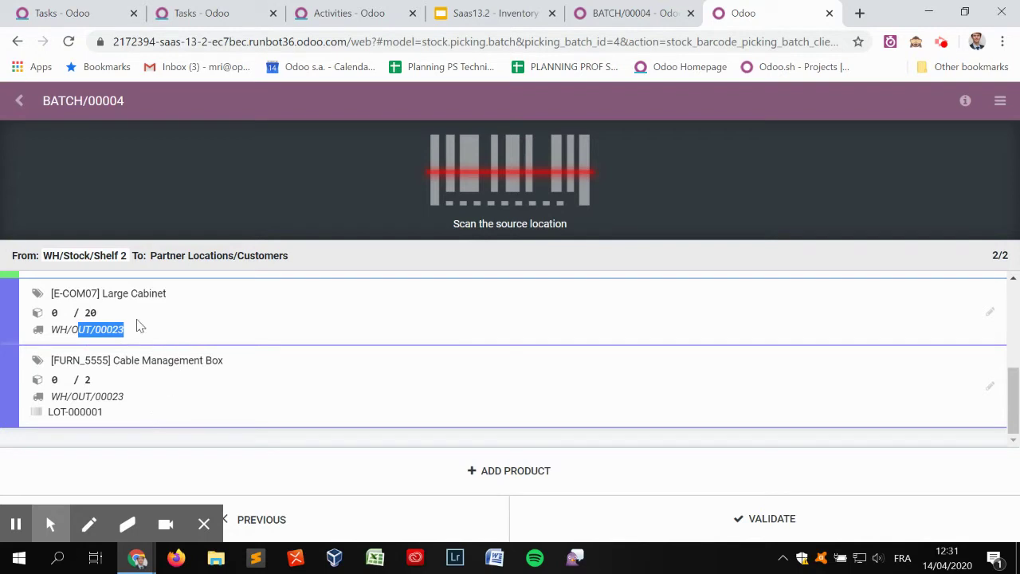
- Review the batch's WH/Stock/Shelf 2 lines in Barcode and compare the WH/Stock/Shelf 1 page with the batch form in Inventory
scroll(164, 355, up, 1)
scroll(186, 374, up, 1)
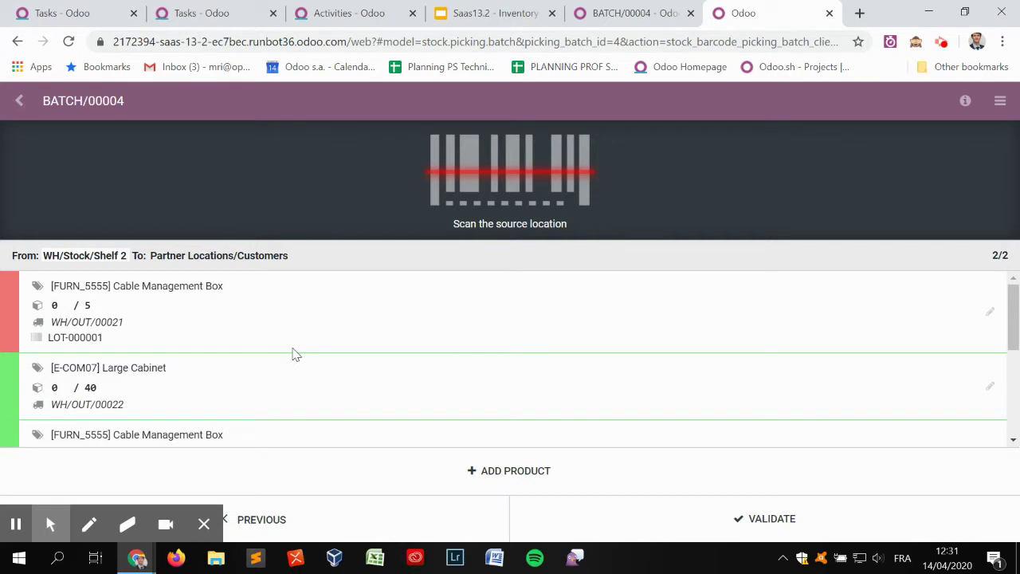
click(307, 524)
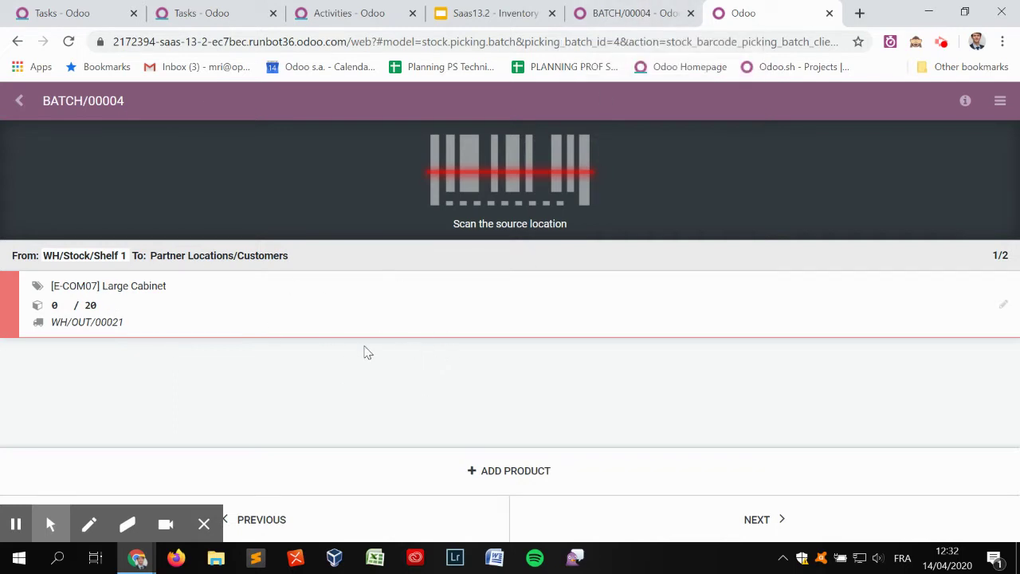
click(629, 13)
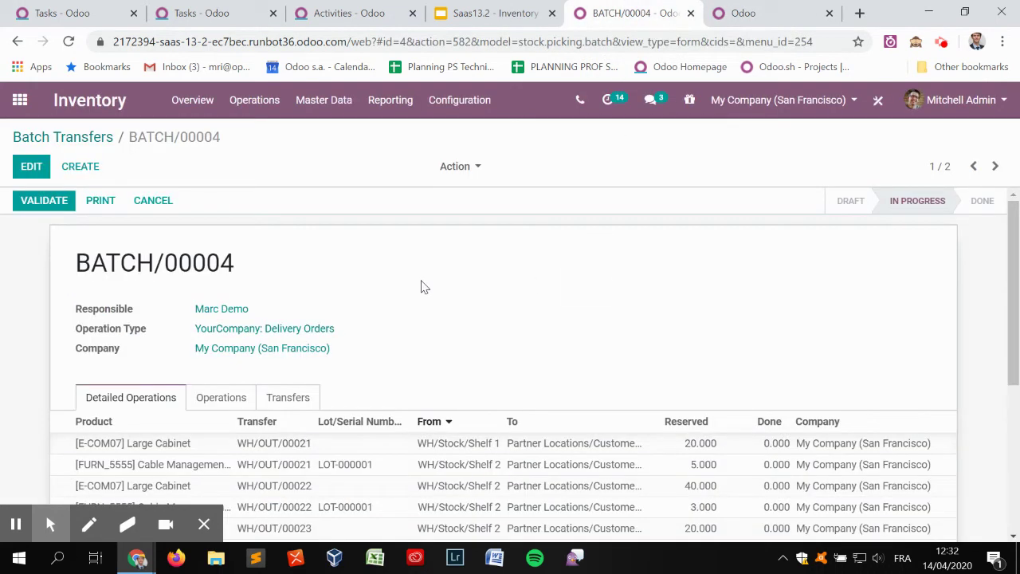
key(ctrl+Tab)
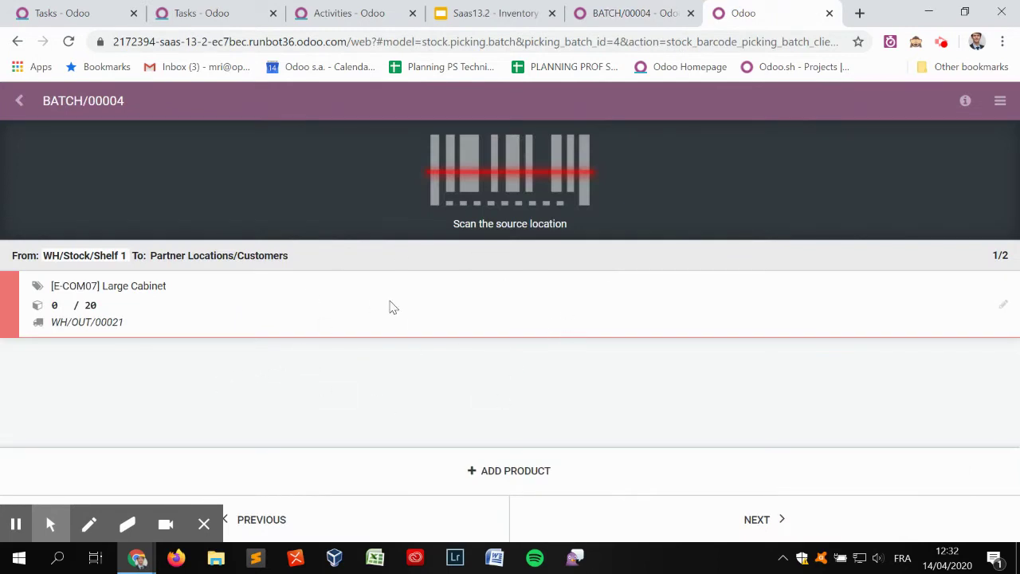
- Validate BATCH/00004 in Inventory, processing all quantities immediately and confirming the SMS delivery notification, and check its done quantities
click(629, 13)
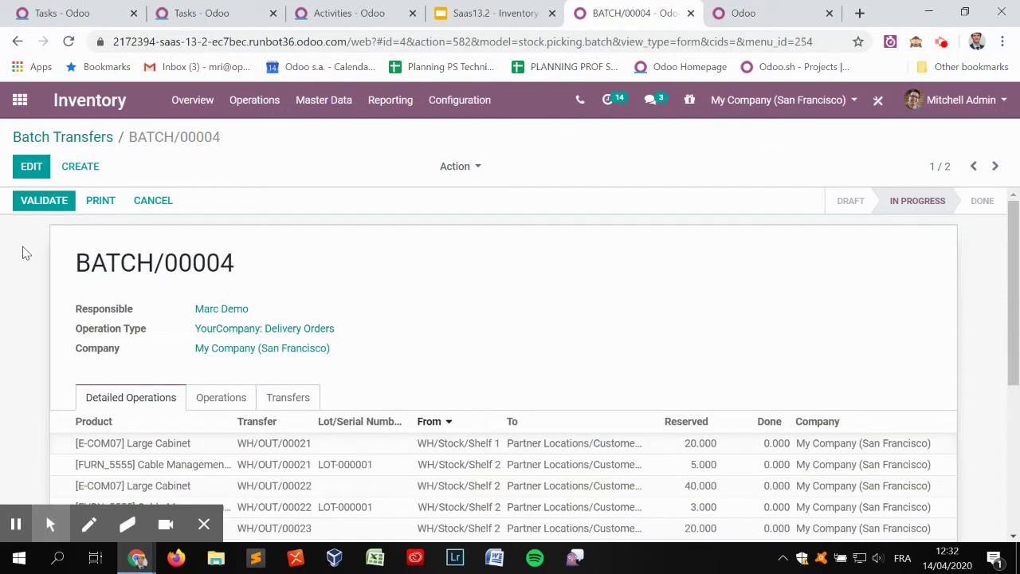
click(38, 205)
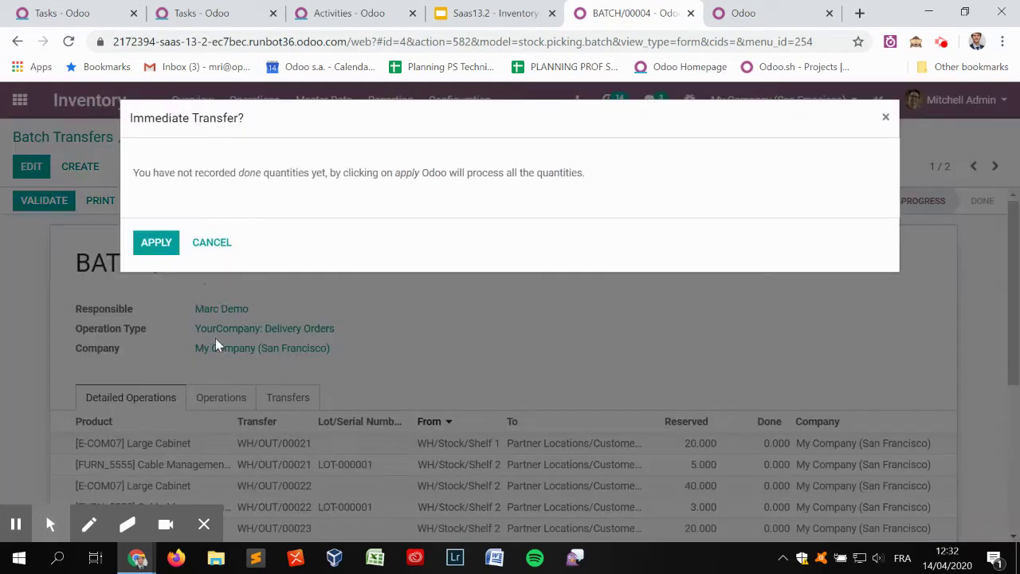
click(159, 246)
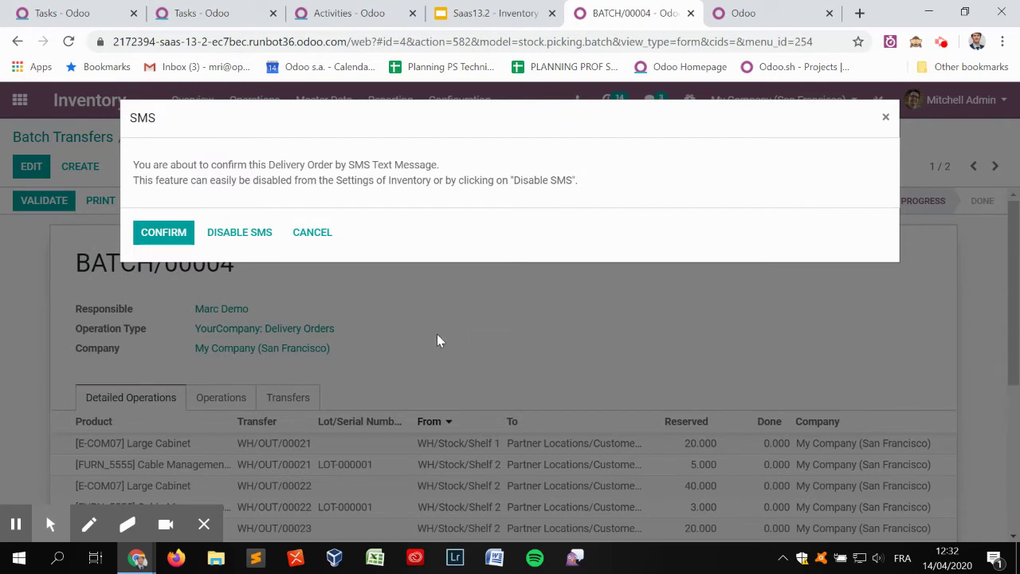
click(179, 252)
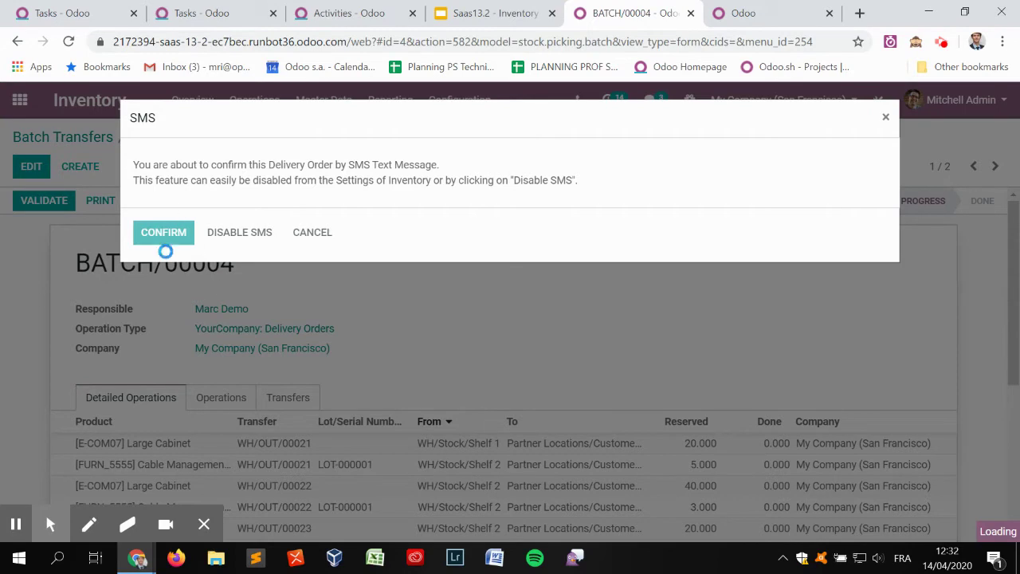
click(163, 232)
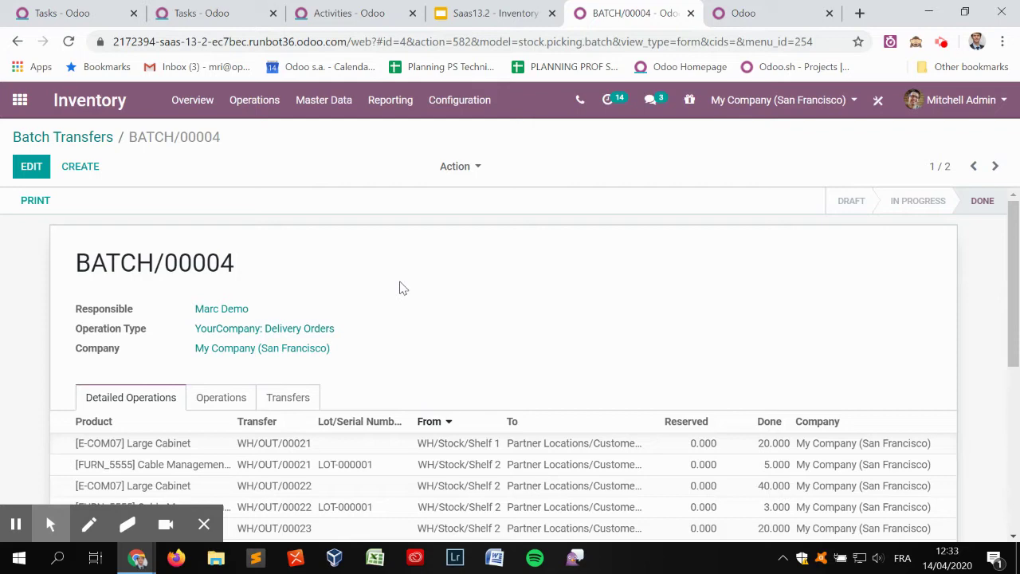
scroll(402, 288, down, 2)
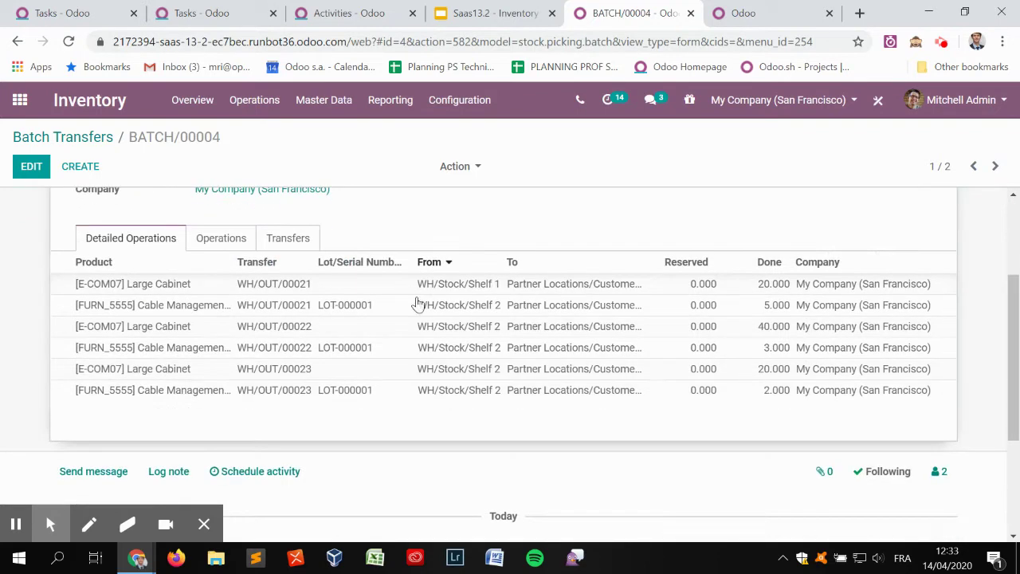
scroll(409, 346, up, 2)
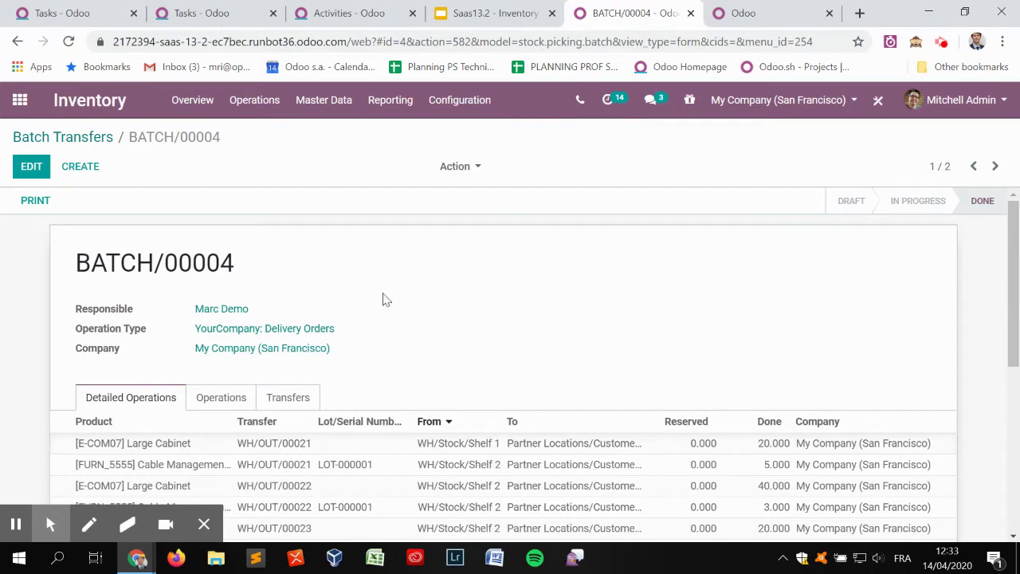
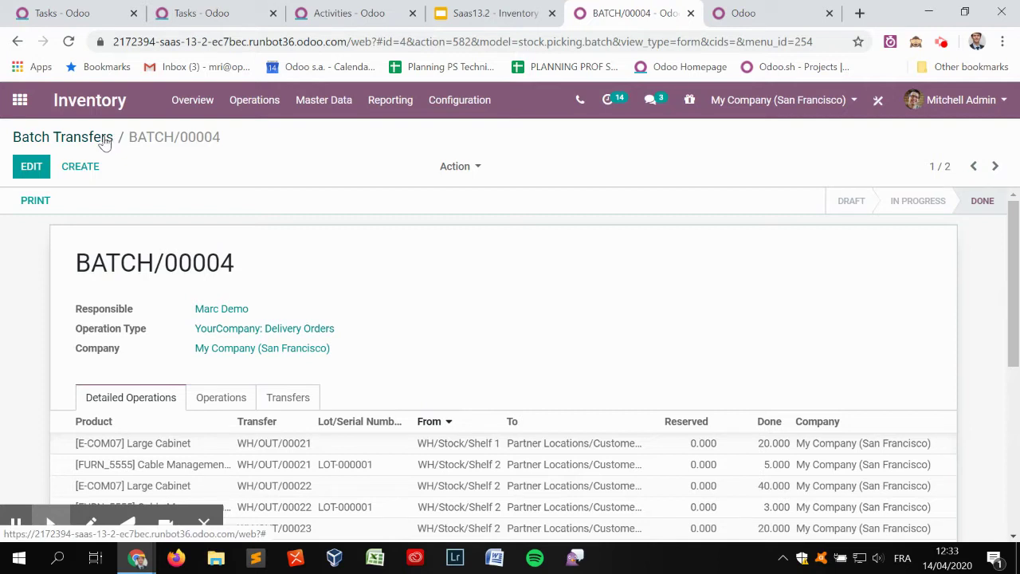
- Open the in-progress BATCH/00003 from the batch transfers list and cancel it
click(103, 141)
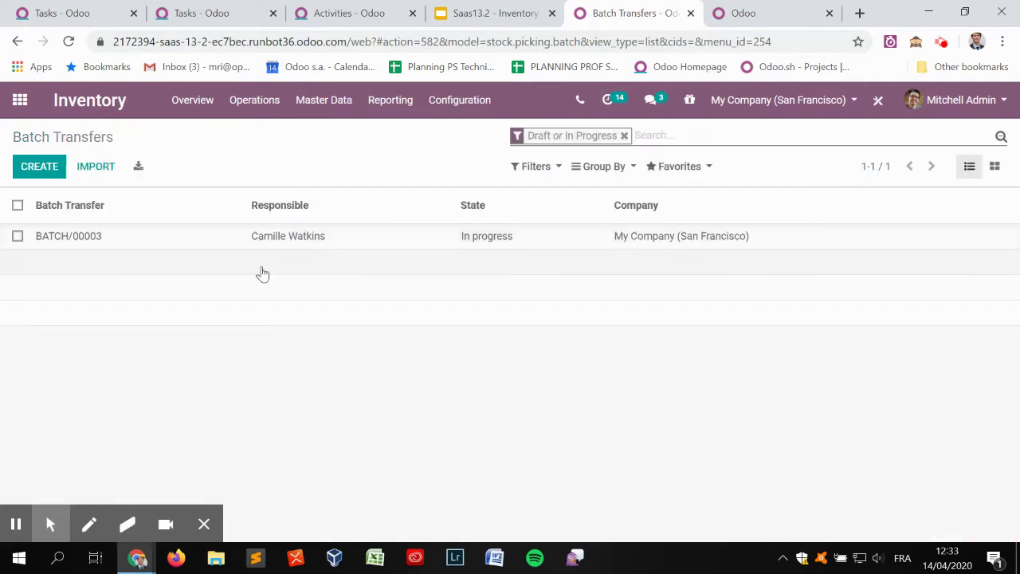
click(244, 249)
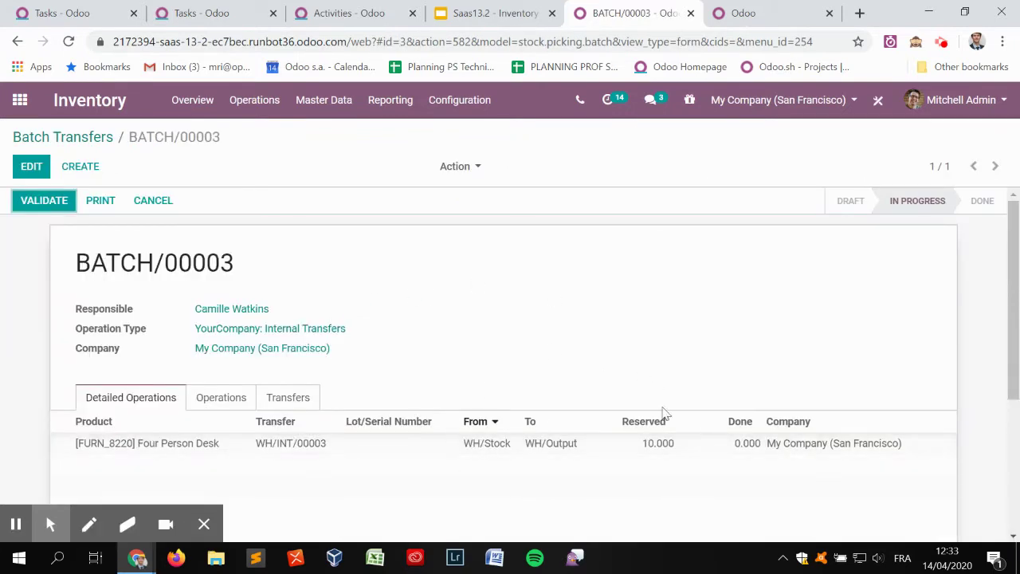
click(169, 201)
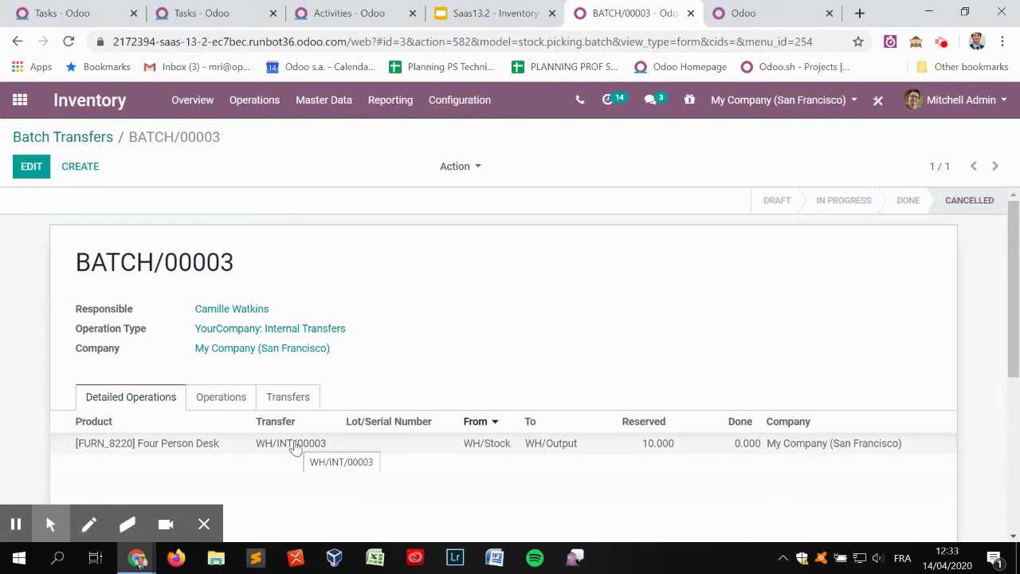
- Add the ready internal transfer WH/INT/00003 to a new batch transfer and assign a responsible person
click(190, 101)
click(320, 263)
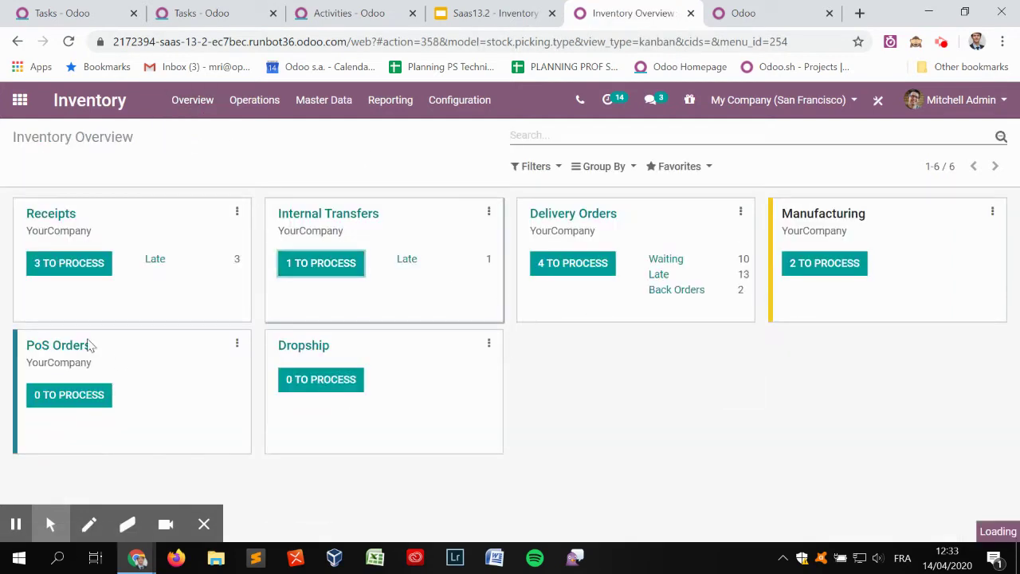
click(16, 205)
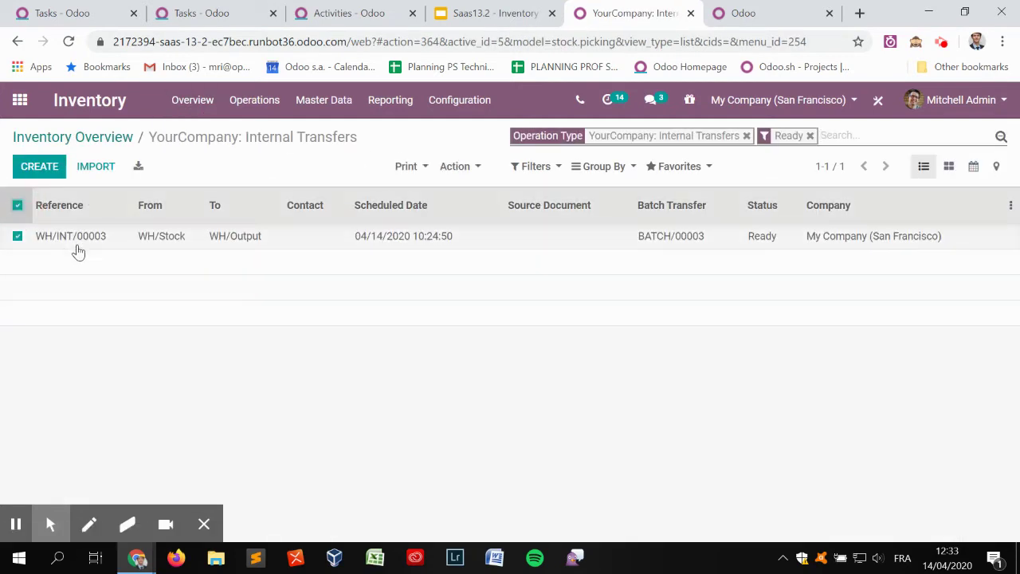
click(473, 168)
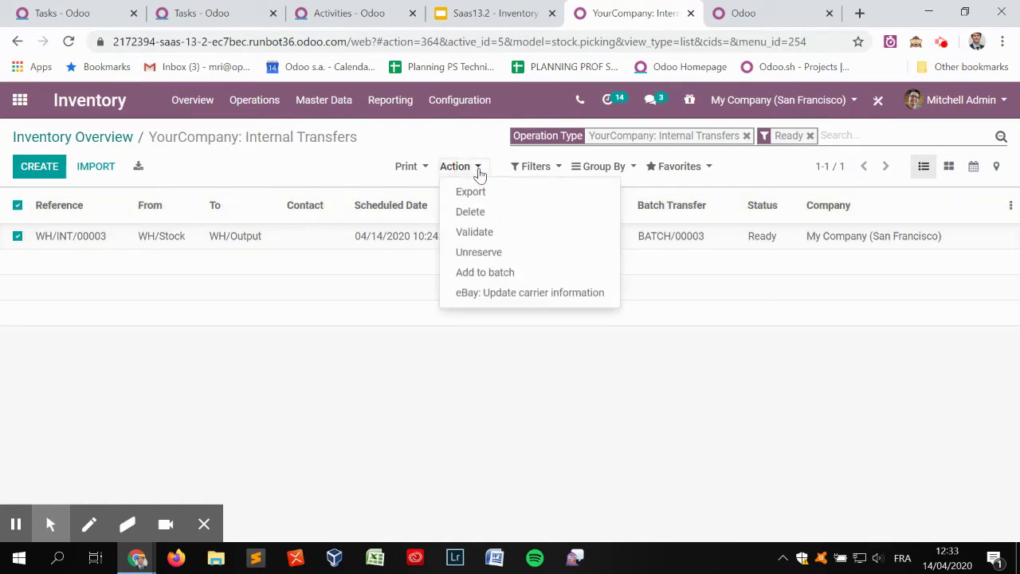
click(514, 275)
click(321, 205)
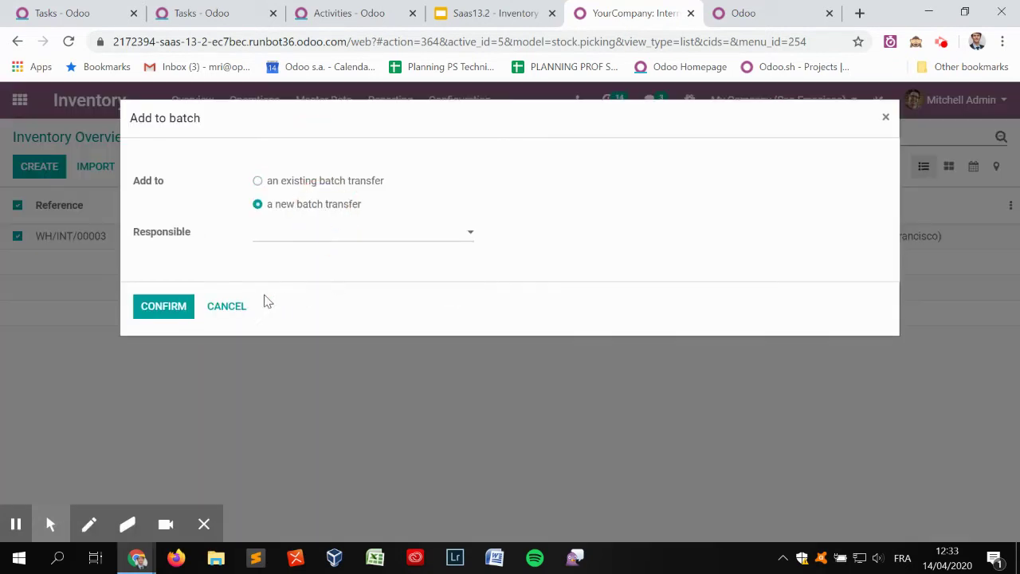
click(288, 231)
click(302, 255)
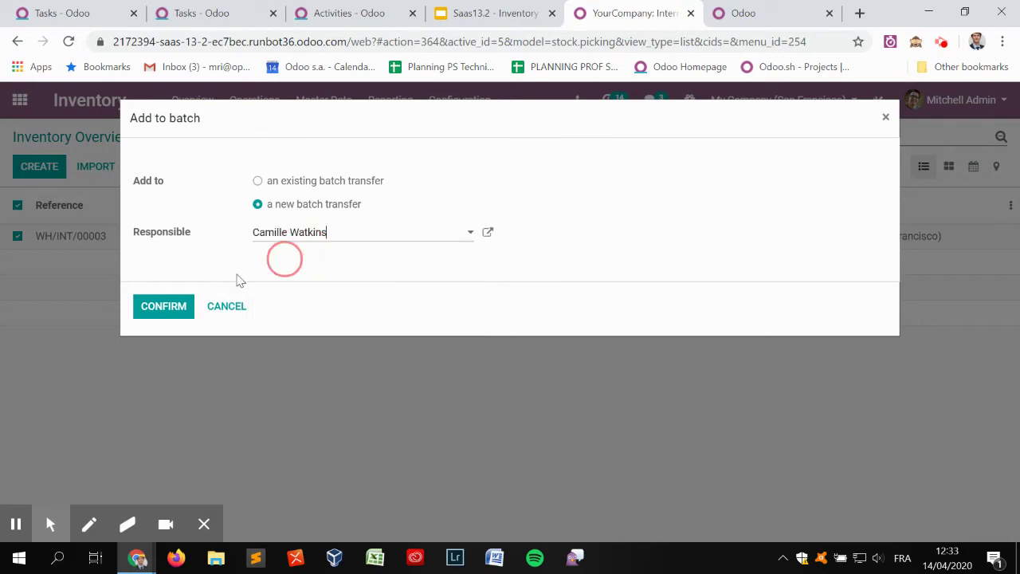
click(168, 304)
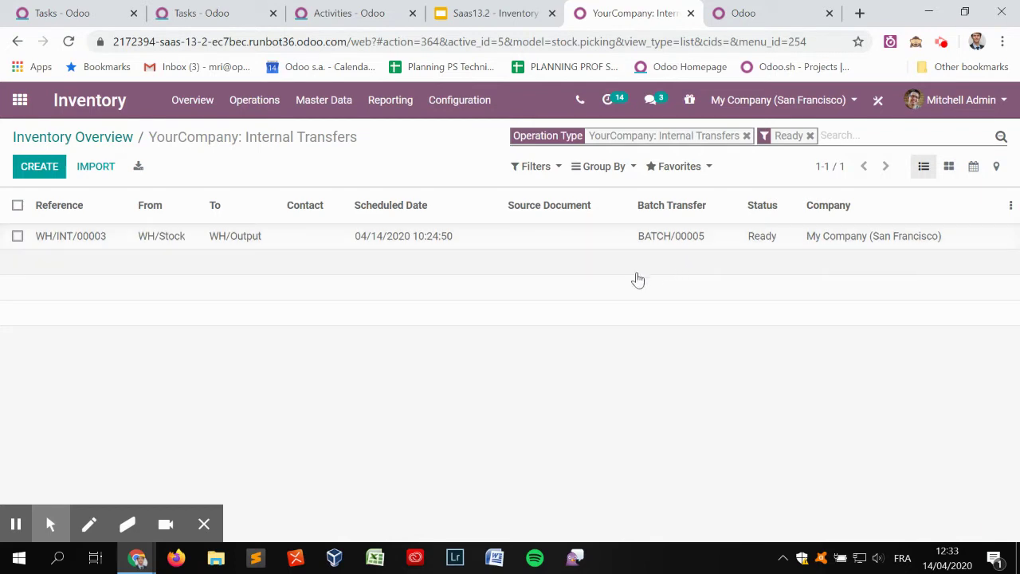
- Return to the inventory overview and consult the New features slide in the Google Slides presentation
click(104, 143)
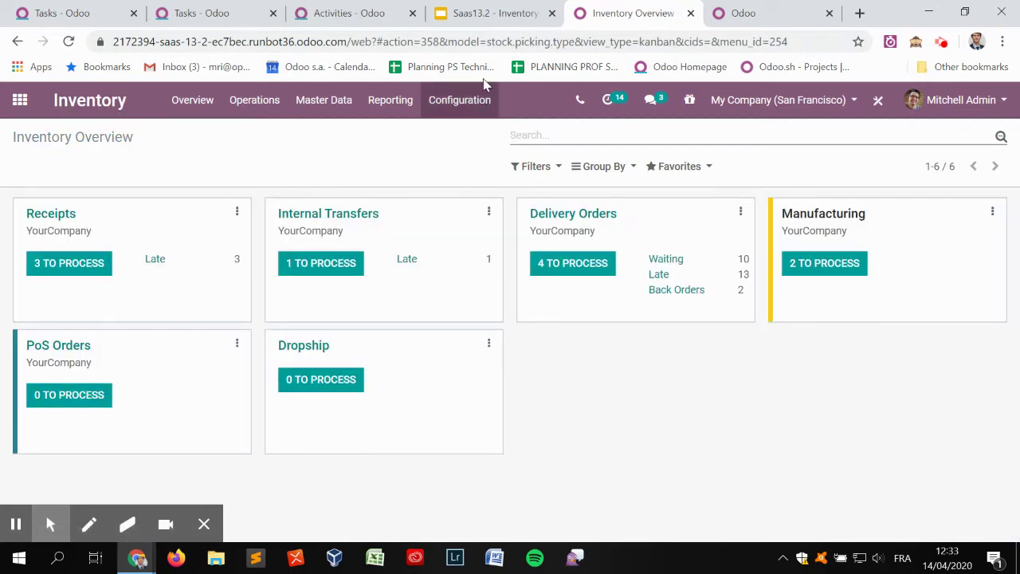
click(490, 13)
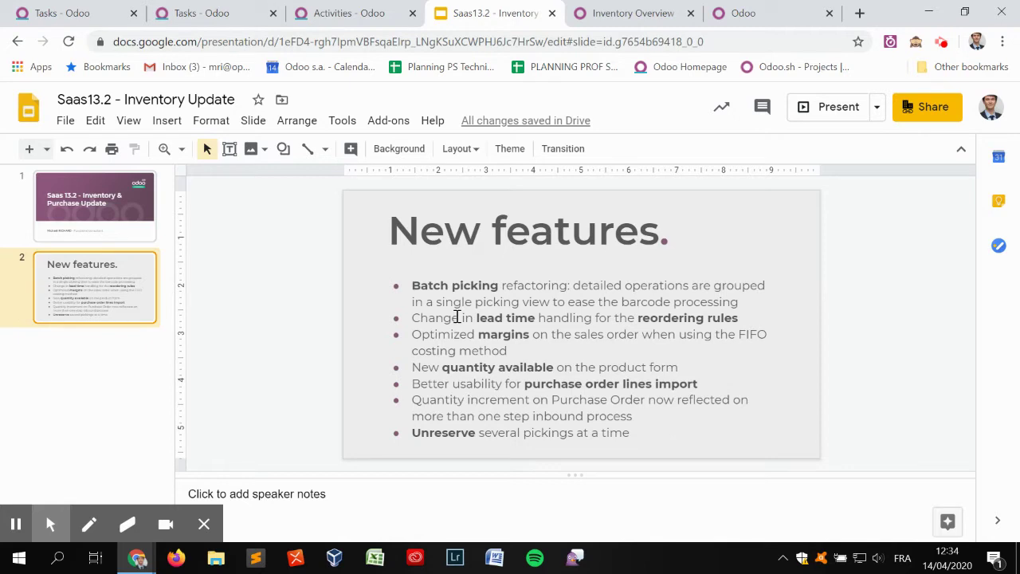
click(641, 12)
- Open the Office Chair reordering rule OP/00003 in Inventory for editing and examine its fields
click(341, 110)
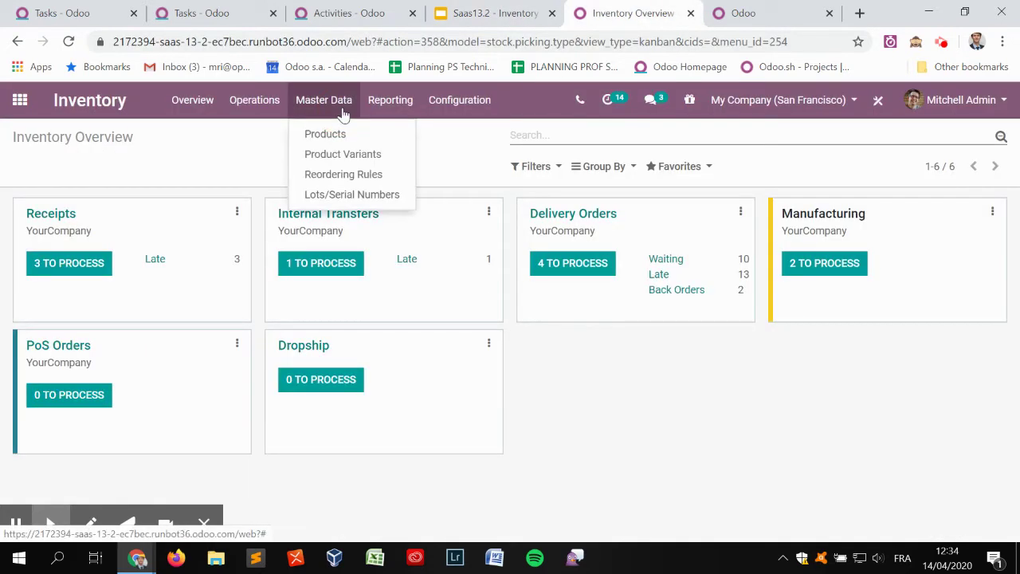
click(333, 173)
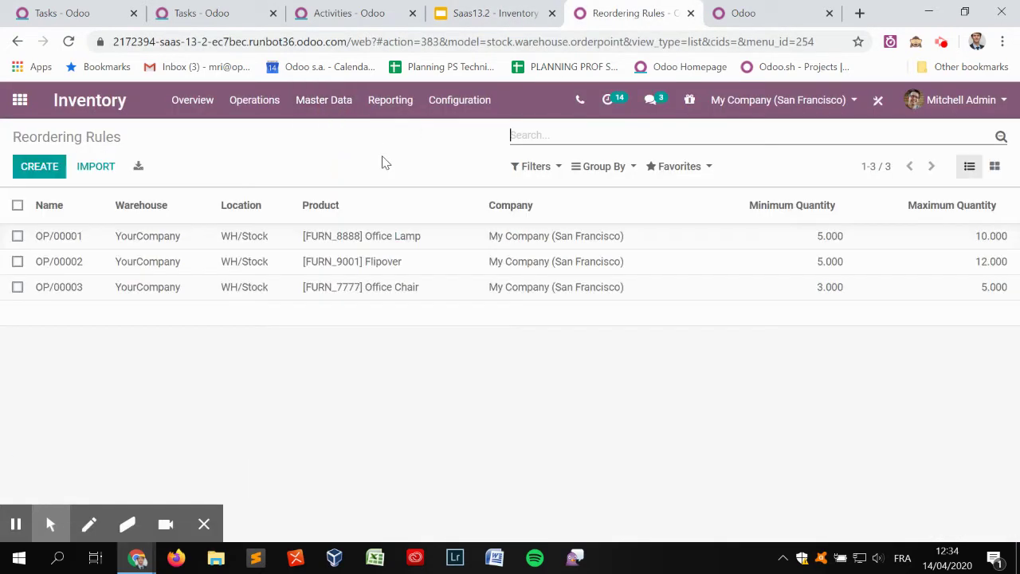
click(263, 289)
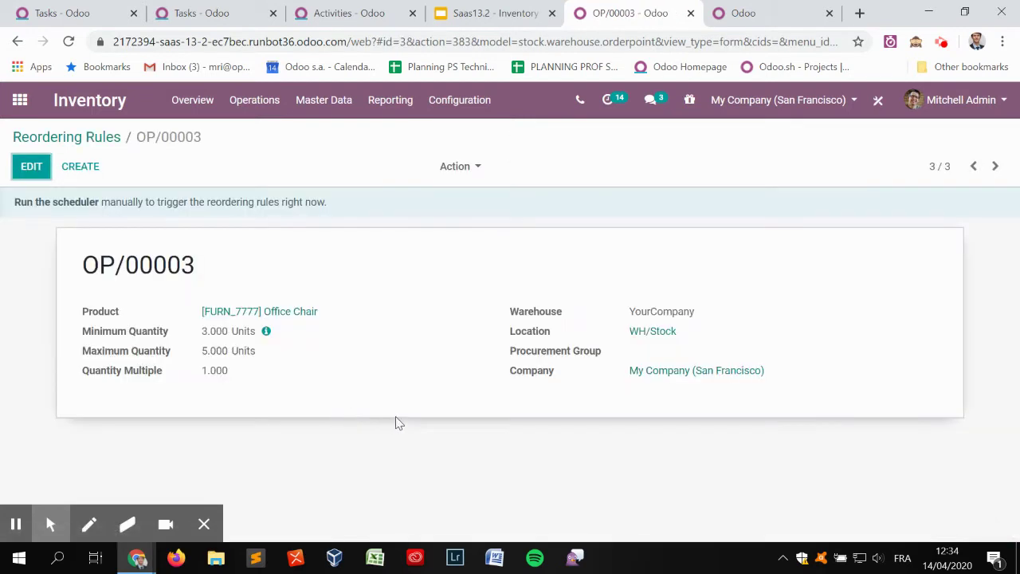
click(28, 169)
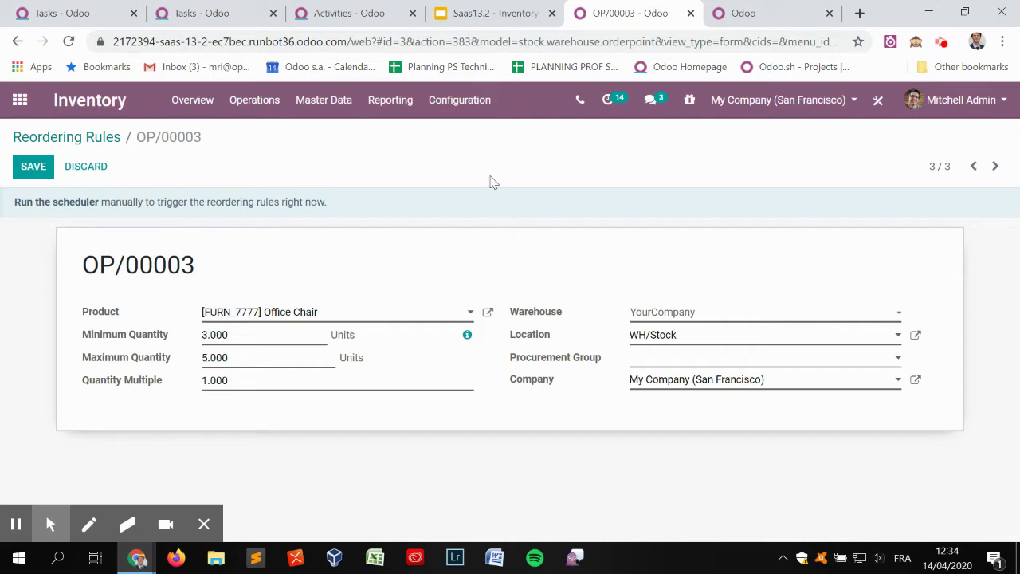
- Enable Security Lead Time for Purchase in the Inventory settings and move expected delivery dates forward by 2 days
click(460, 100)
click(477, 137)
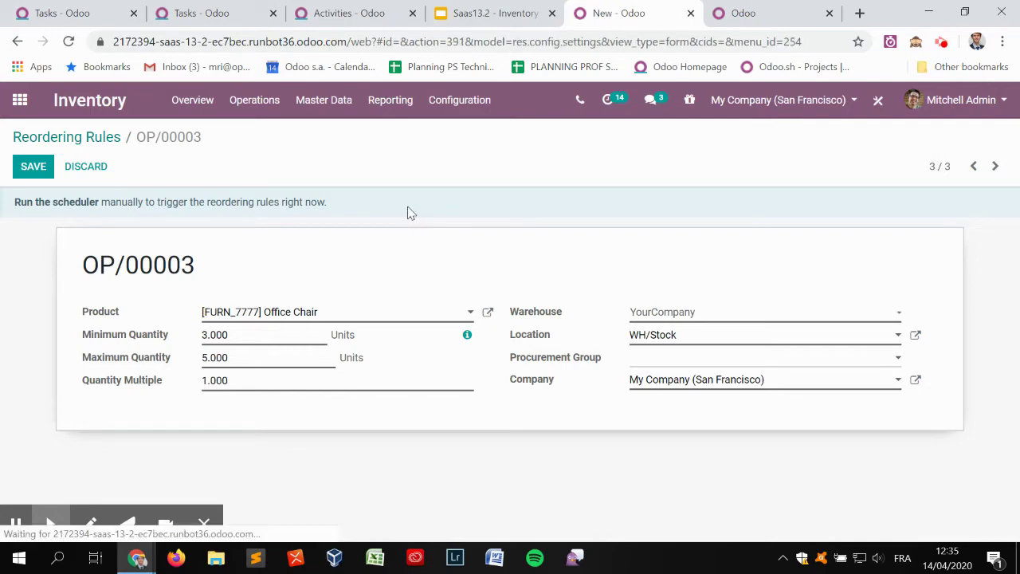
scroll(413, 220, down, 2)
scroll(412, 220, down, 15)
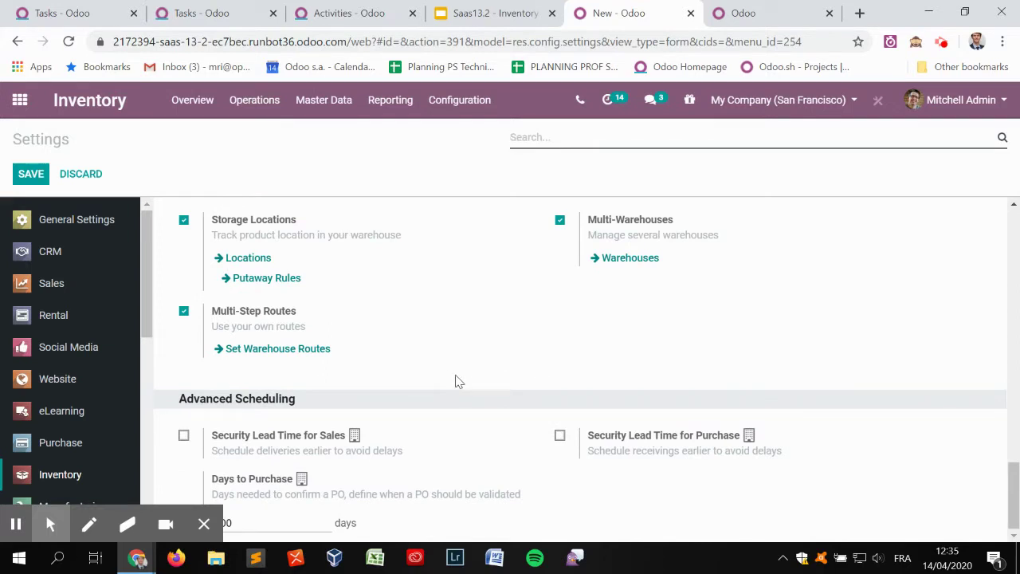
click(561, 438)
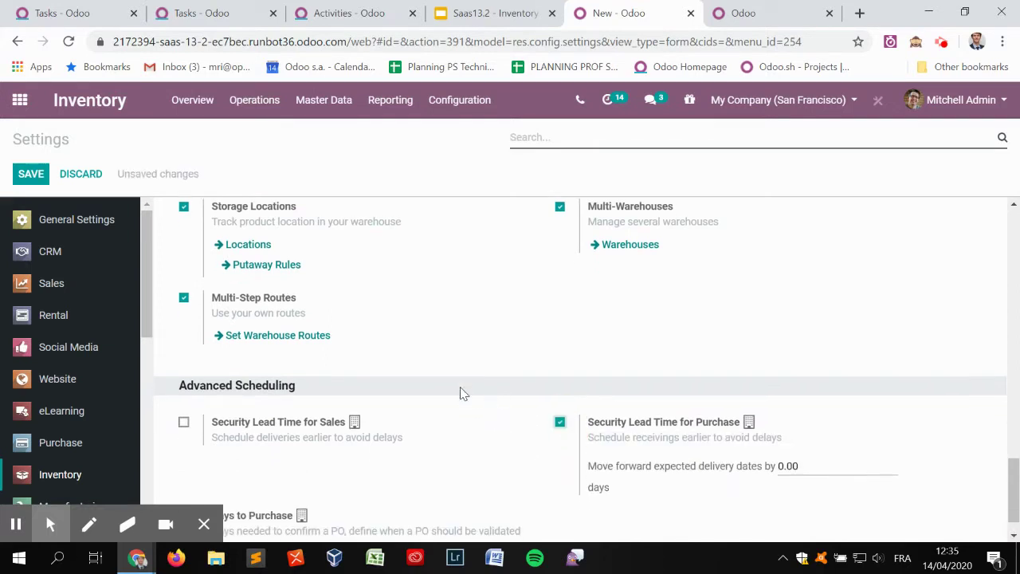
scroll(470, 394, down, 1)
drag(826, 425, 752, 439)
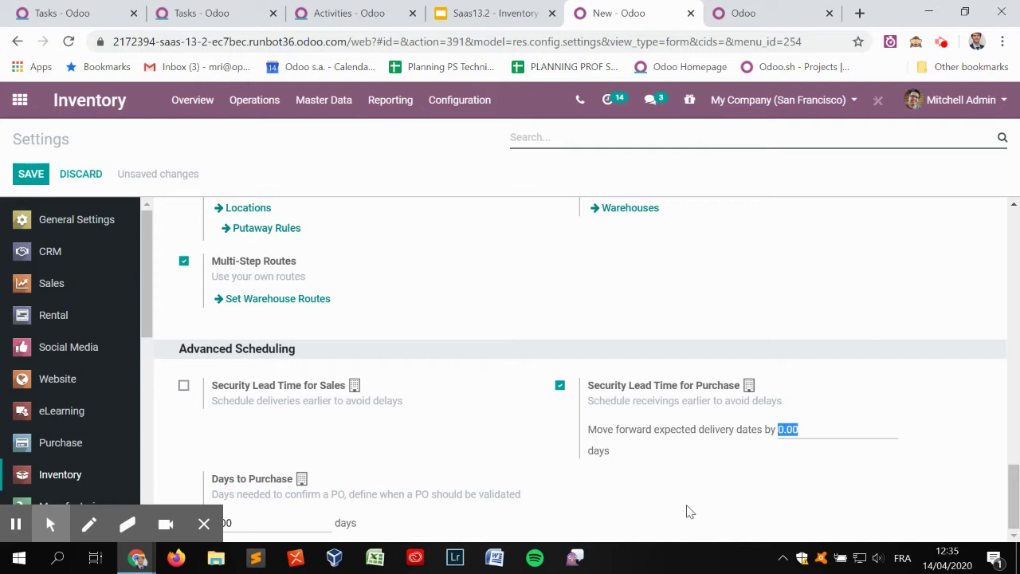
text(2)
- Edit the Days to Purchase value under Advanced Scheduling and save the Inventory settings
click(267, 518)
scroll(391, 443, up, 1)
scroll(390, 442, down, 1)
key(BackSpace)
click(32, 172)
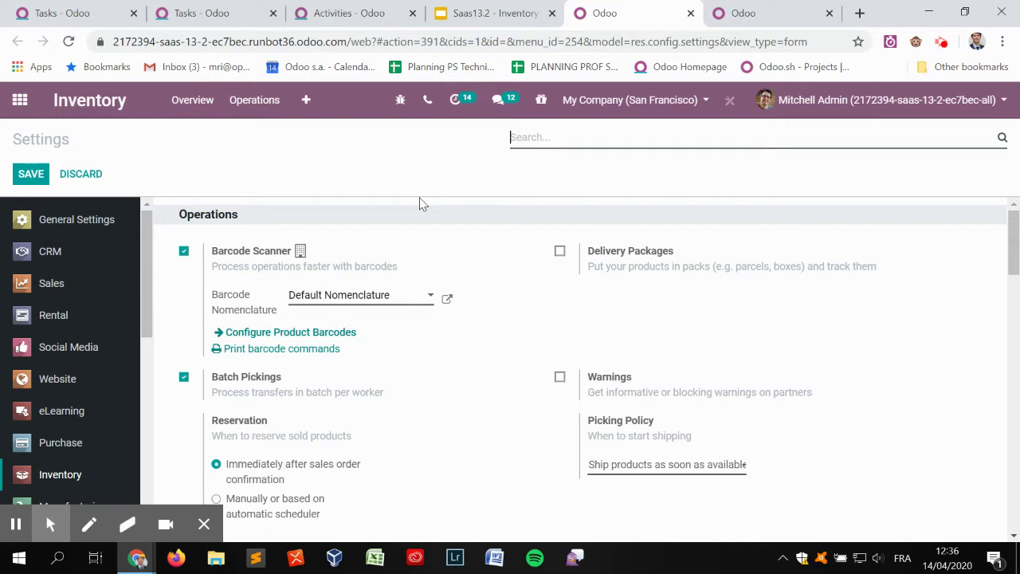
- Create a new product in the Inventory product list and name it MRI Product RR
click(306, 104)
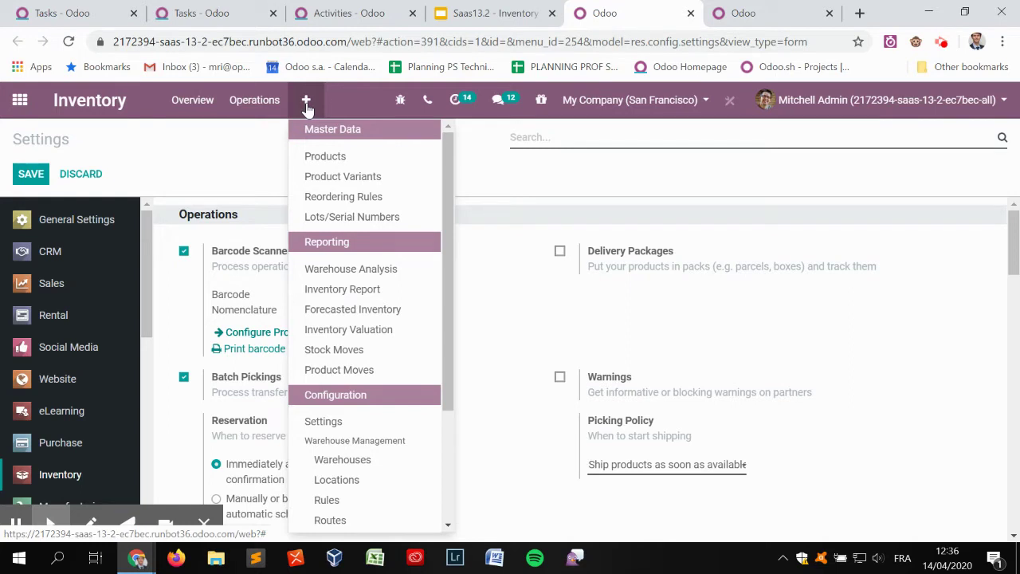
click(271, 108)
click(319, 103)
click(327, 156)
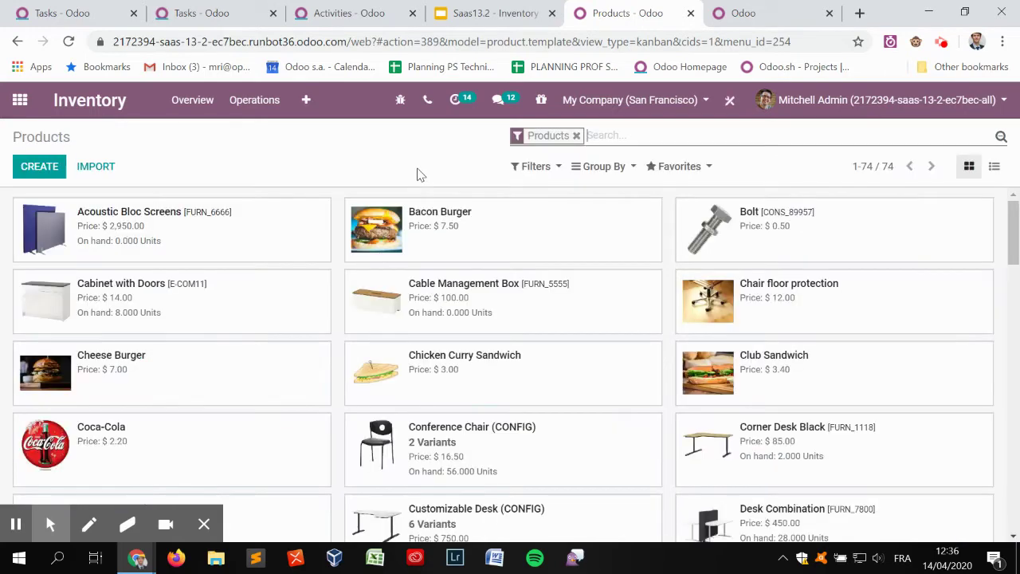
click(36, 167)
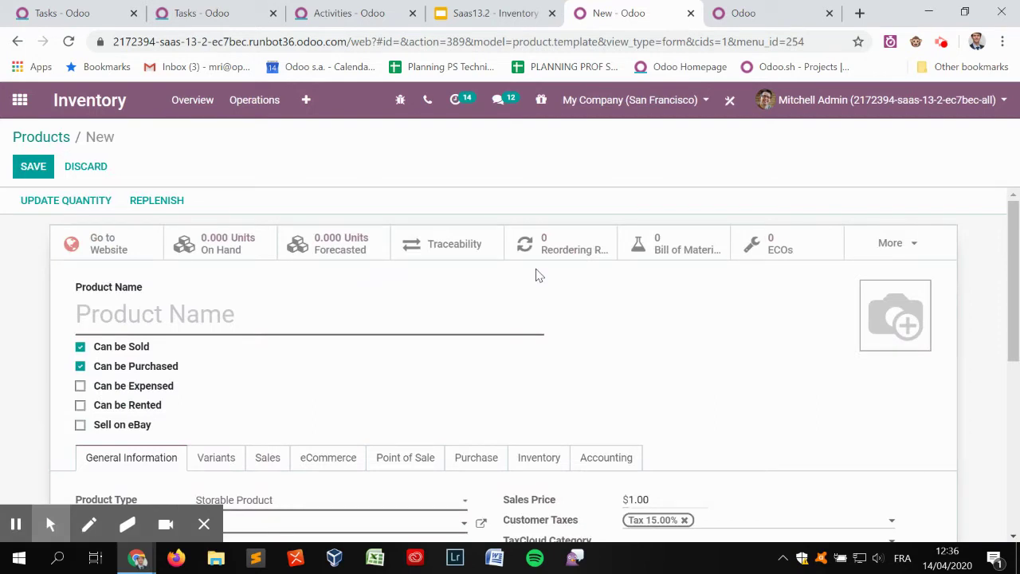
text(MRI Product RR)
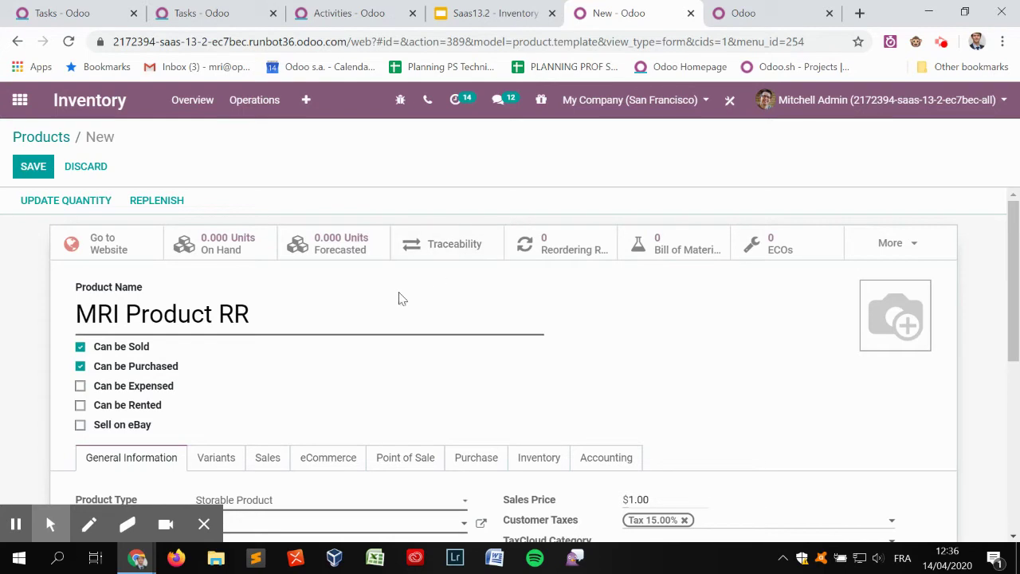
- Add Azure Interior as a vendor in the product's purchase details with a price of 10
scroll(382, 297, down, 1)
scroll(296, 392, down, 1)
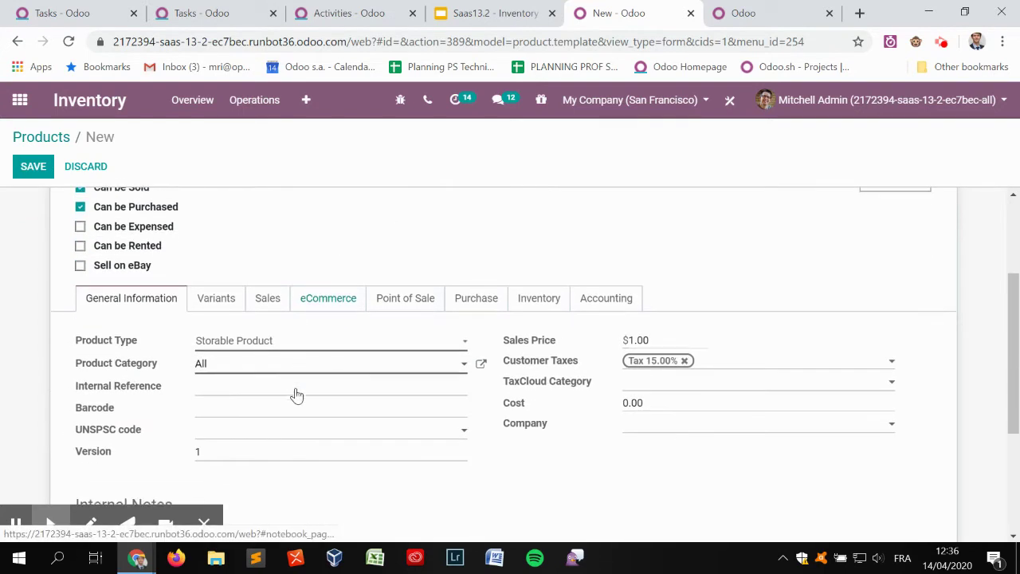
click(473, 299)
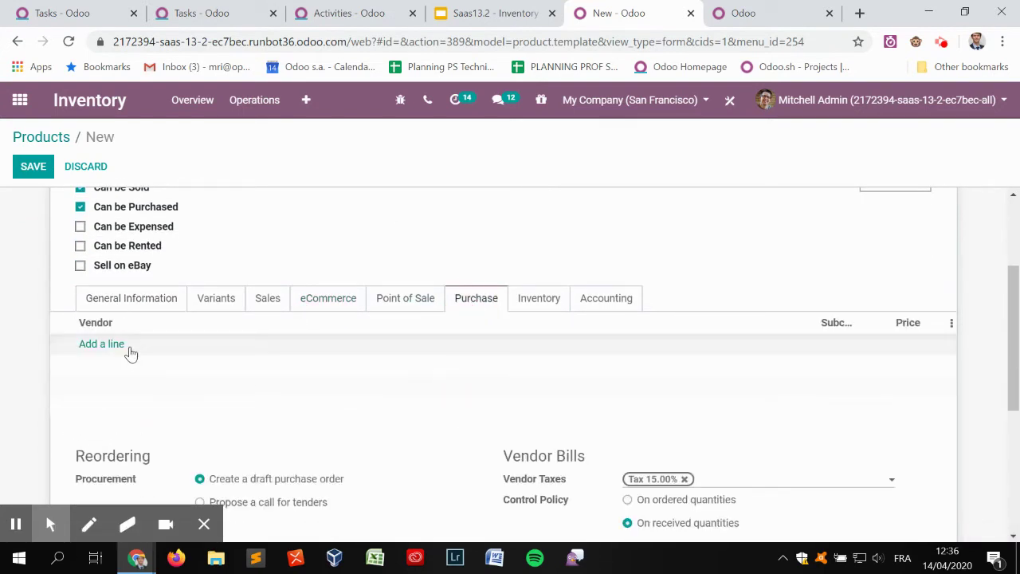
click(114, 345)
text(azure)
click(203, 373)
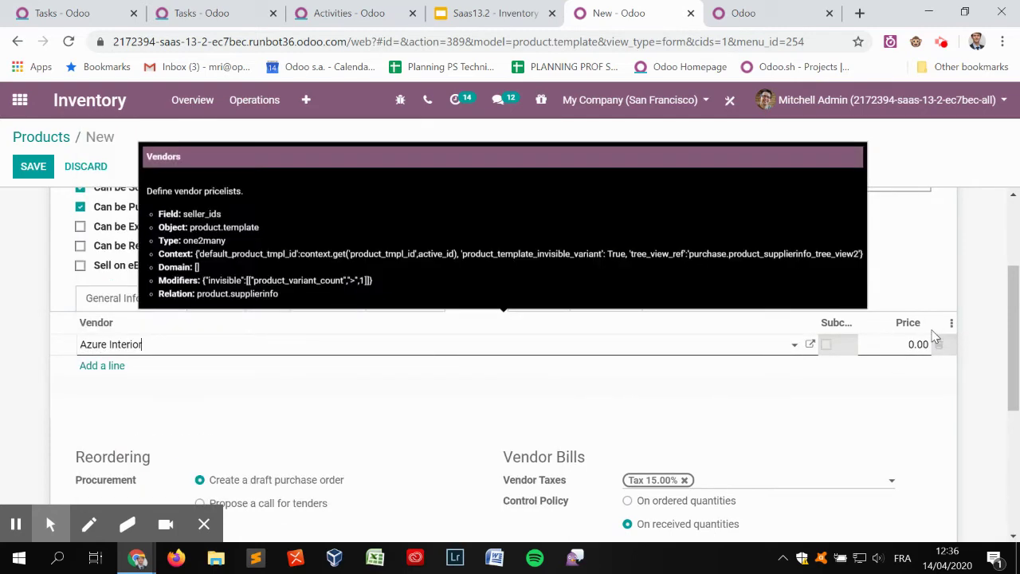
click(913, 345)
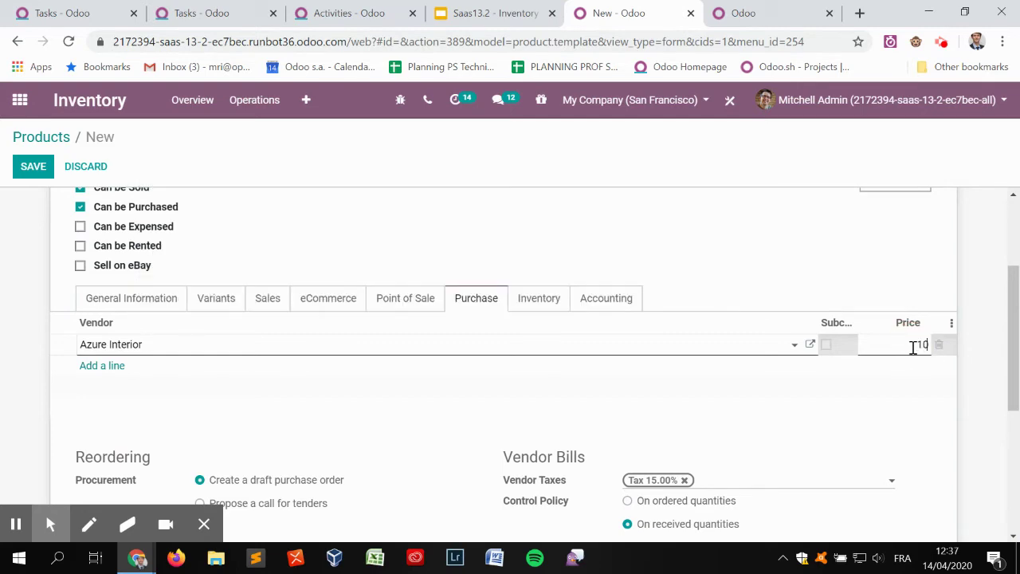
- Show the Delivery Lead Time column in the vendor list, set Azure Interior's lead time to 4, and save the product
click(950, 323)
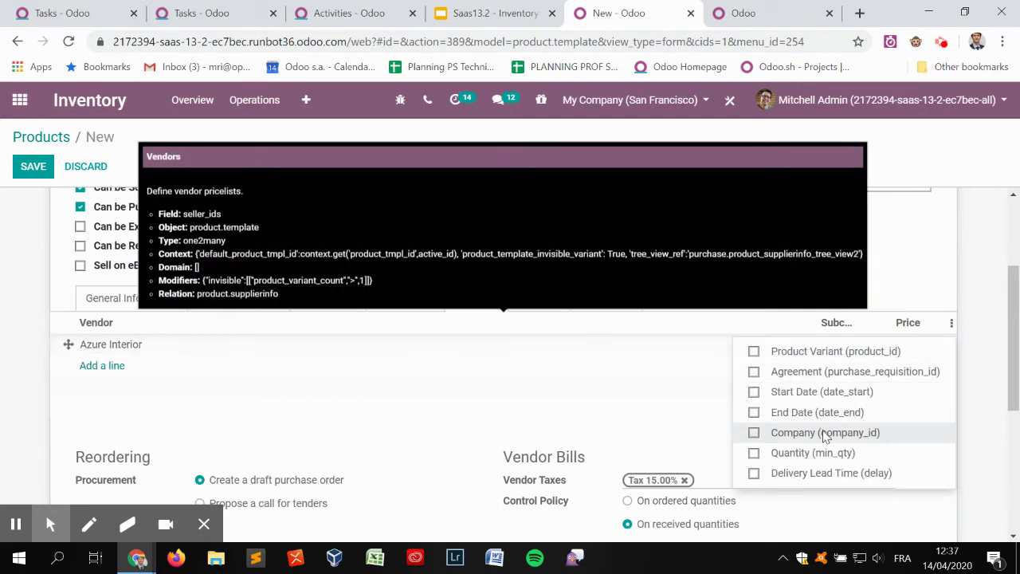
click(831, 473)
click(844, 233)
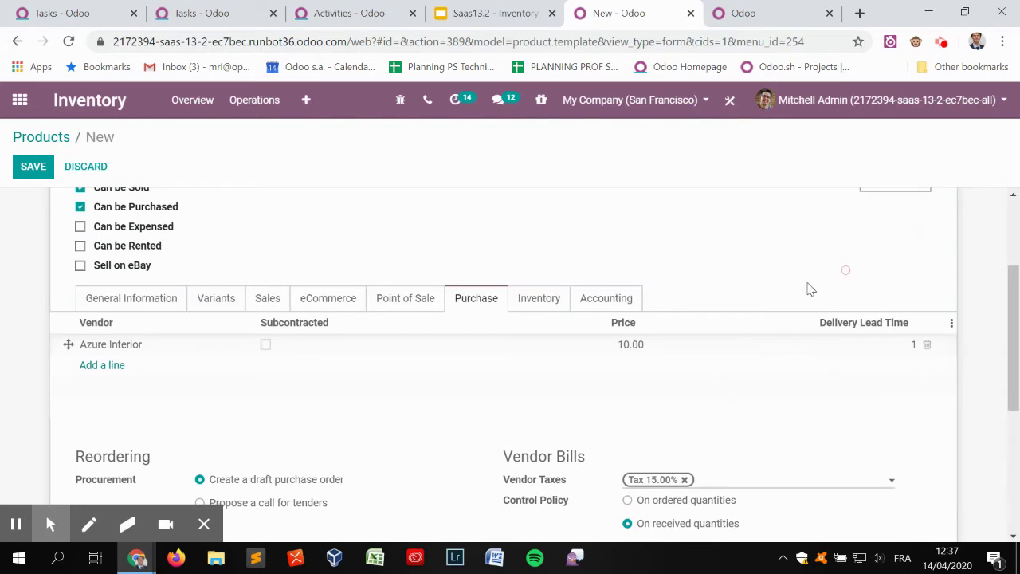
click(914, 348)
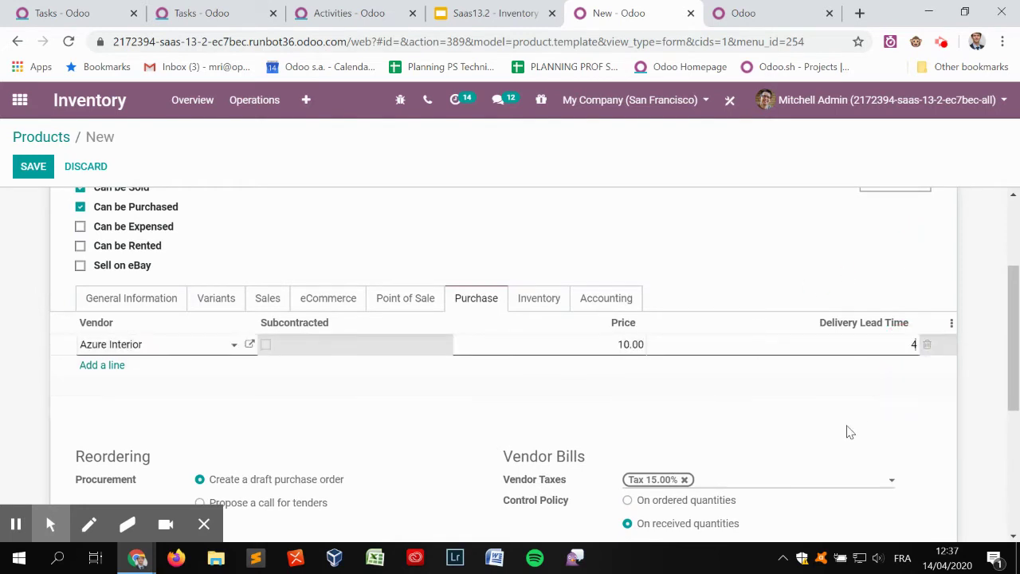
click(787, 270)
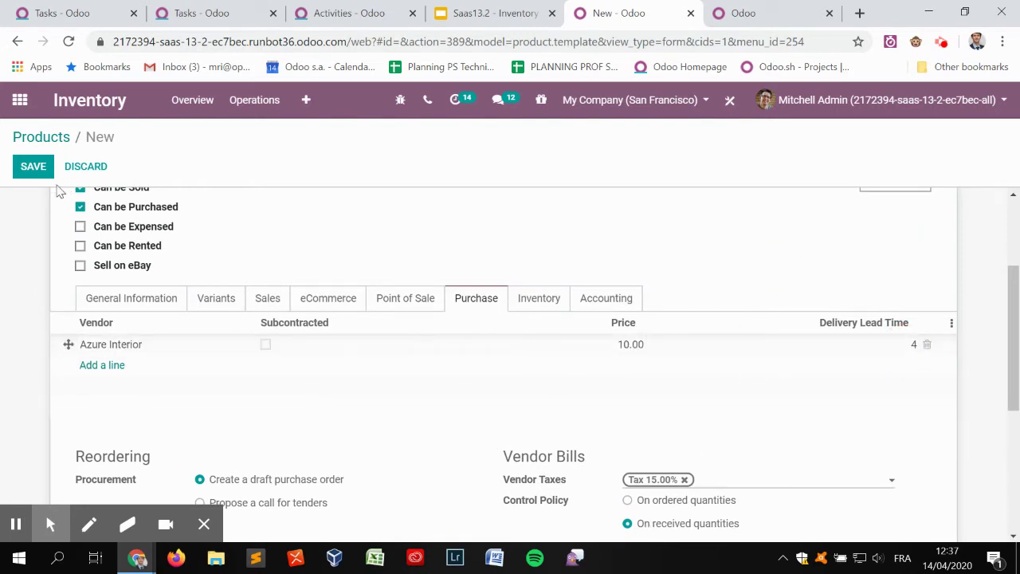
click(36, 166)
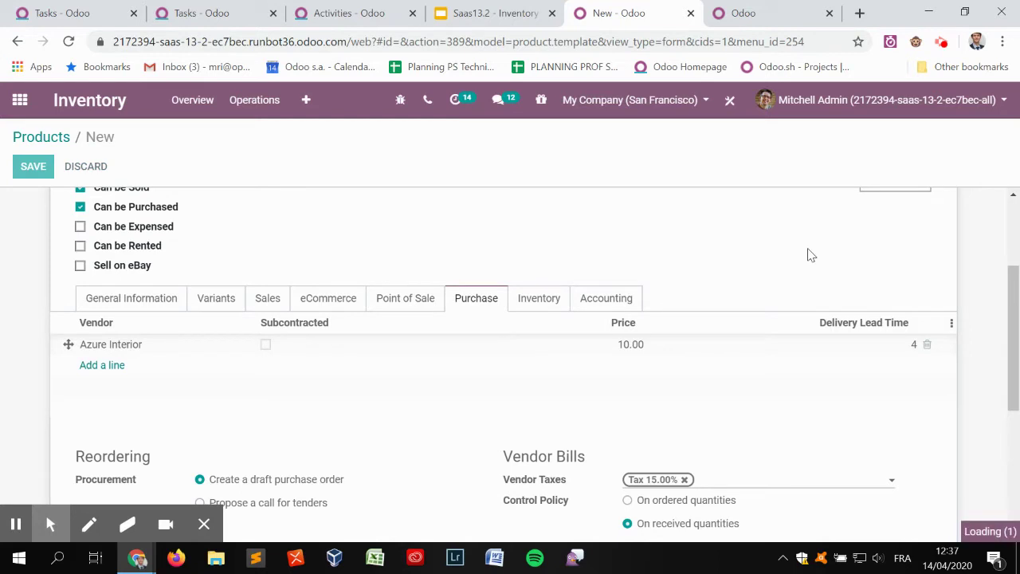
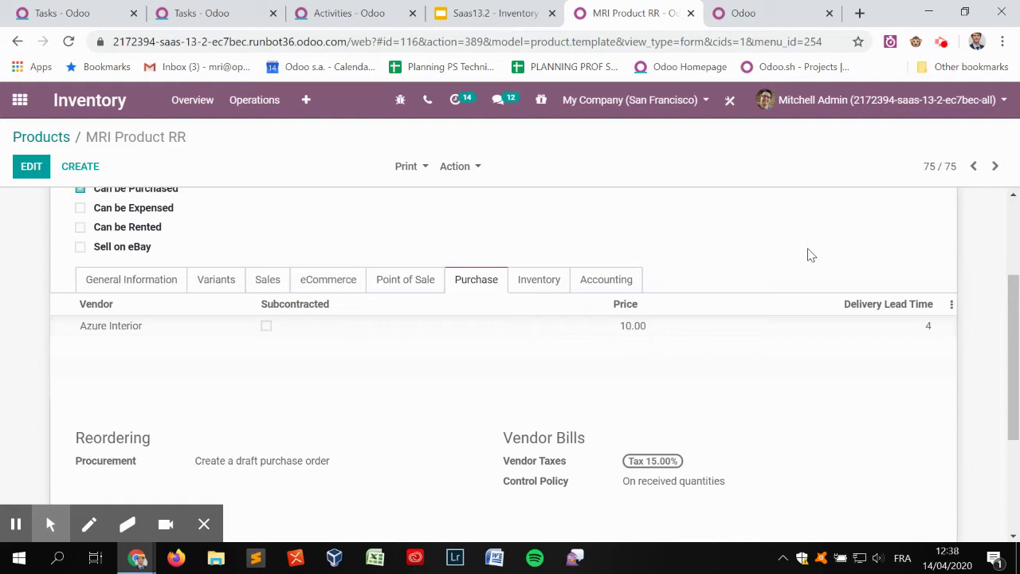
- Record an on-hand quantity of 5 for MRI Product RR in location WH/Stock/Shelf 1 and save it
scroll(722, 284, up, 2)
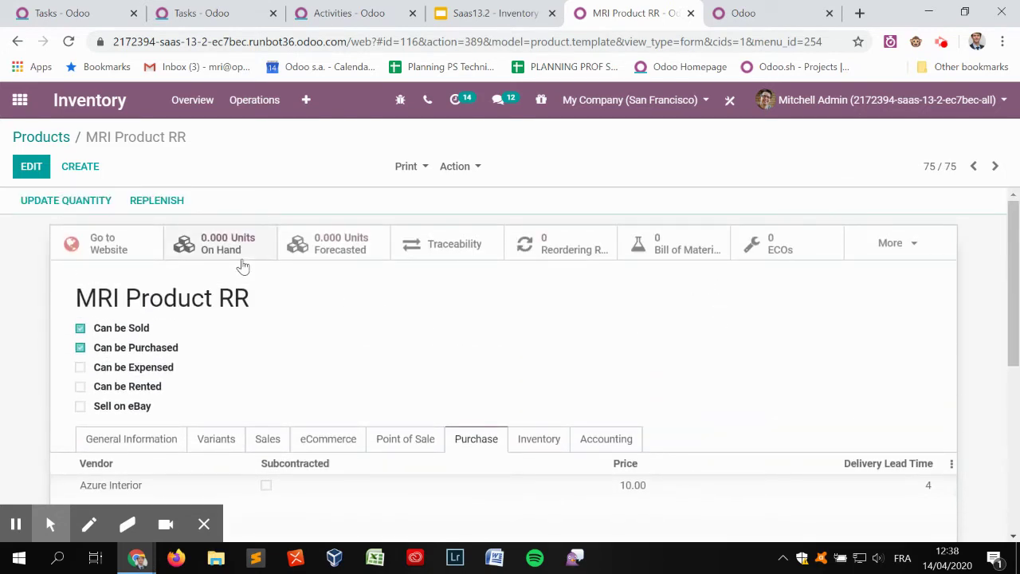
click(80, 202)
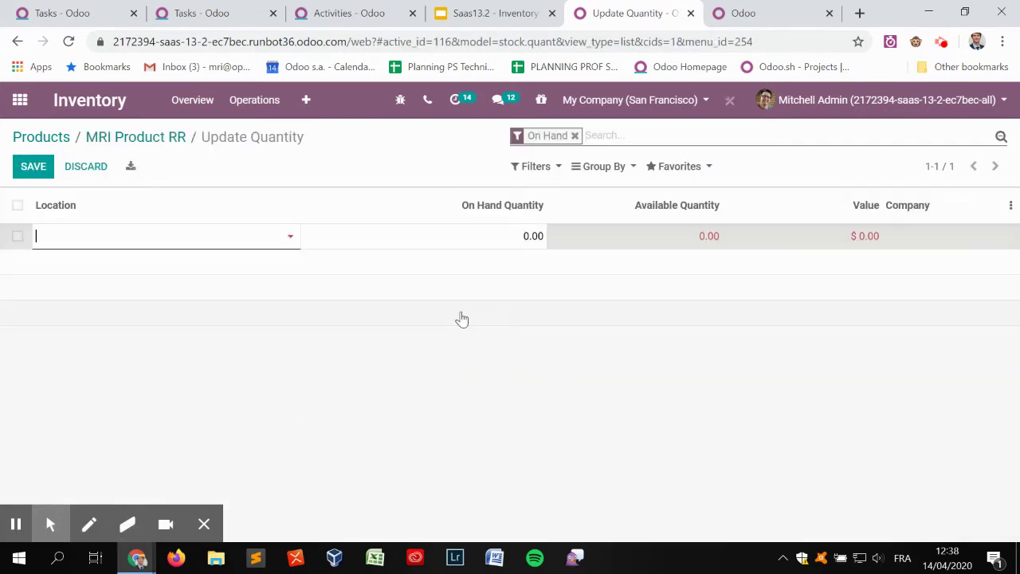
click(174, 243)
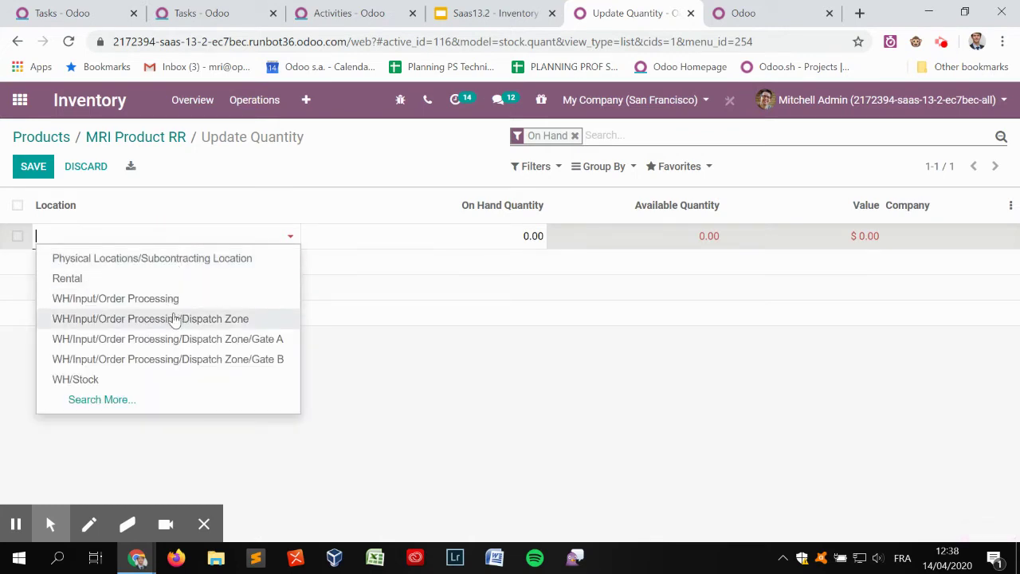
text(she)
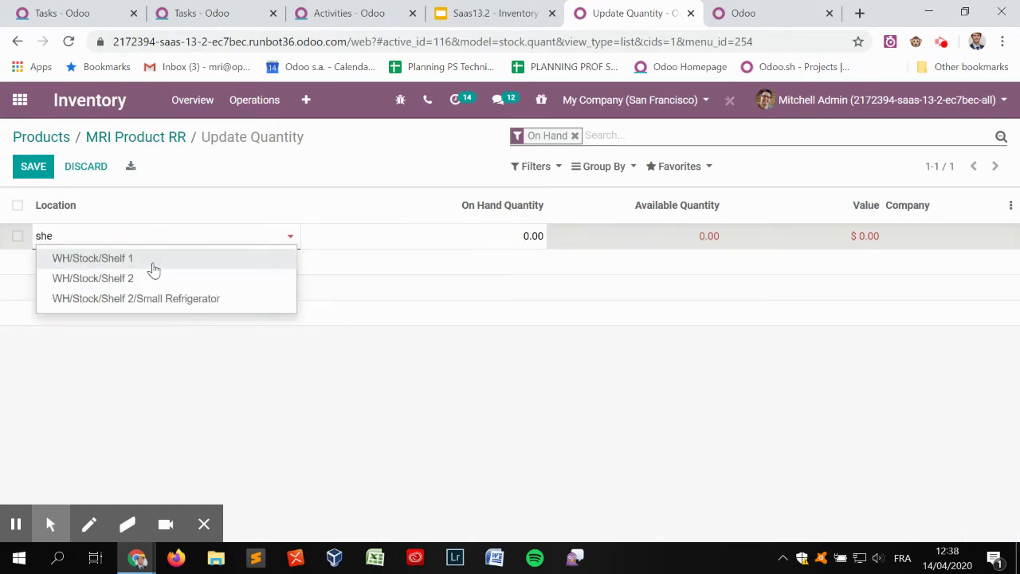
click(154, 267)
click(522, 236)
text(5)
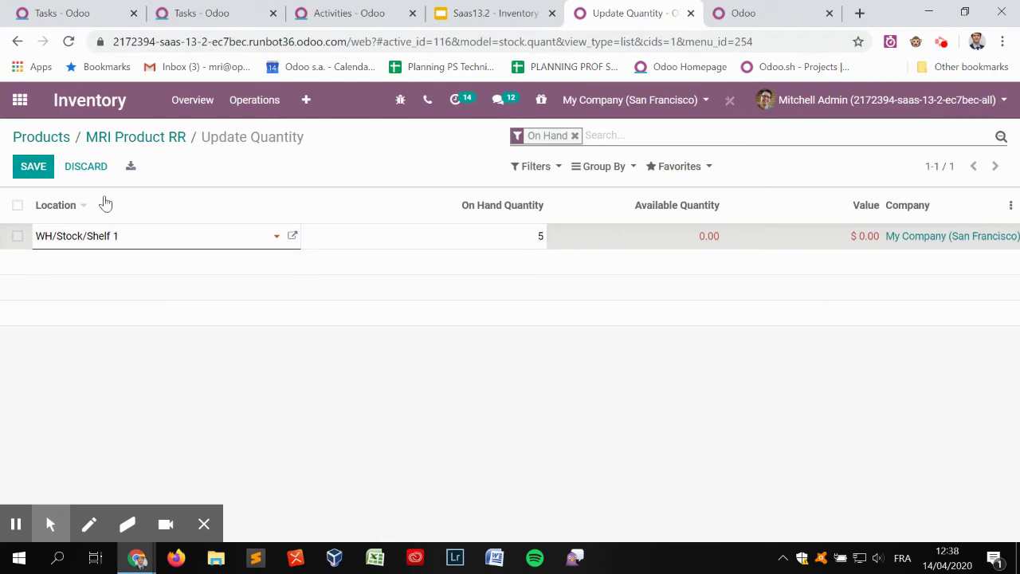
click(35, 167)
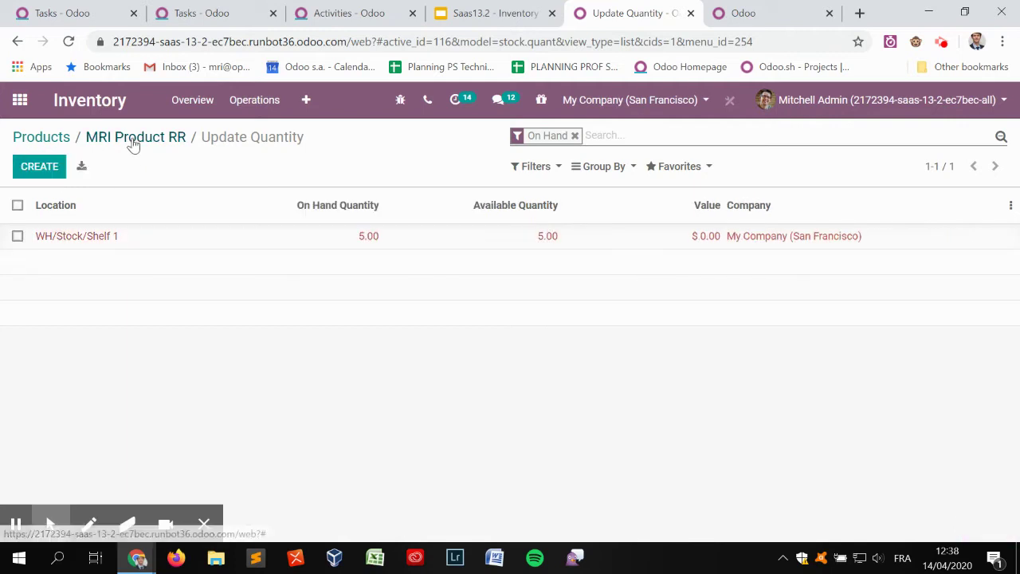
- Set the on-hand quantity in WH/Stock/Shelf 1 to 10, save it, and return to the product form
click(541, 243)
text(10)
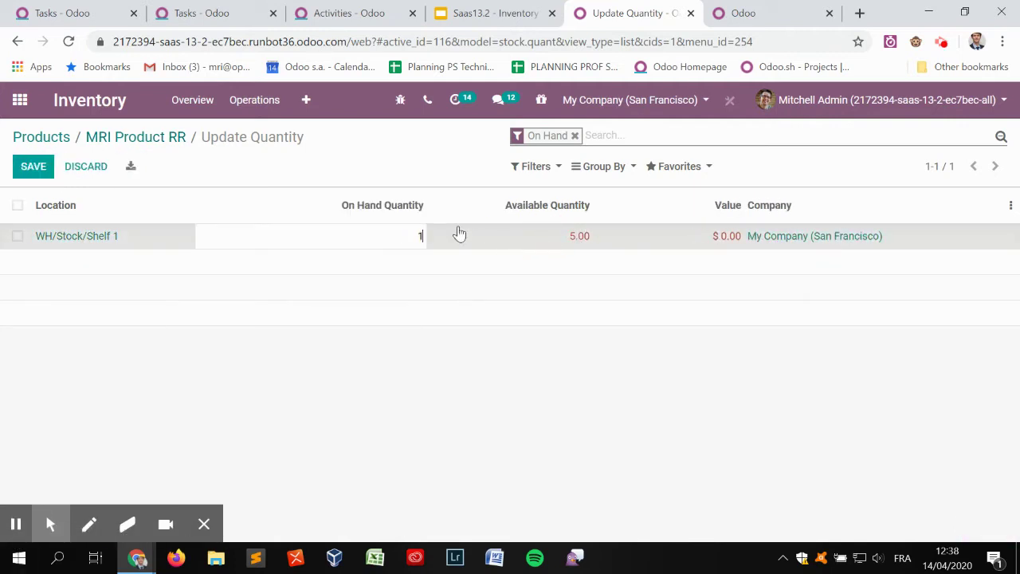
click(32, 165)
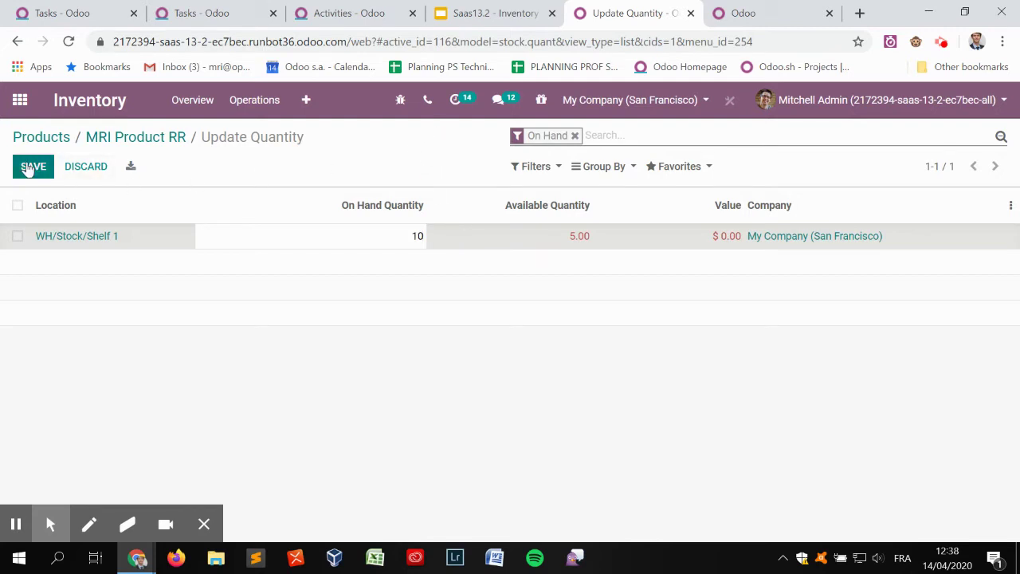
click(178, 139)
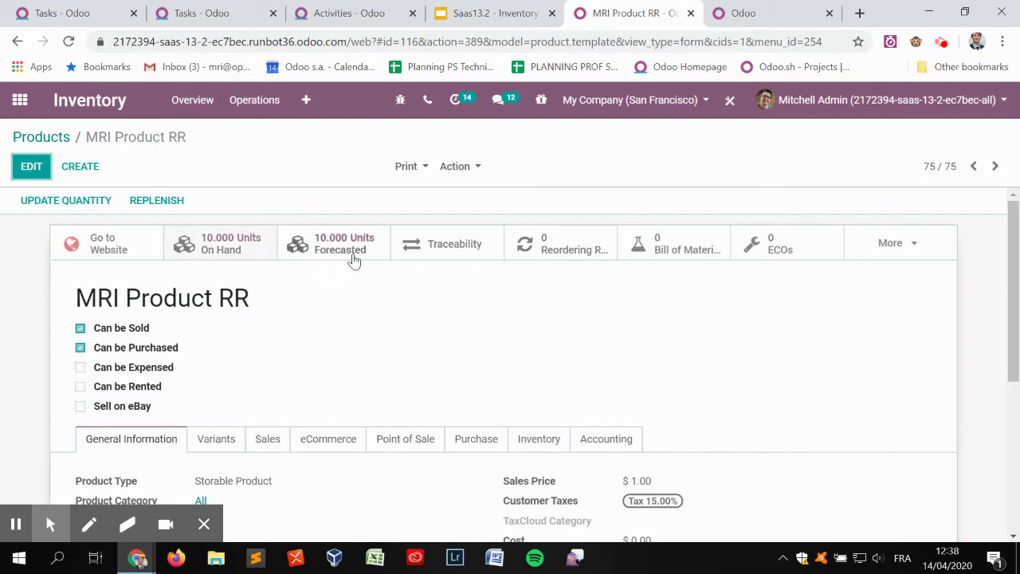
- Create and save a reordering rule for MRI Product RR with minimum quantity 5 and maximum quantity 5
click(576, 255)
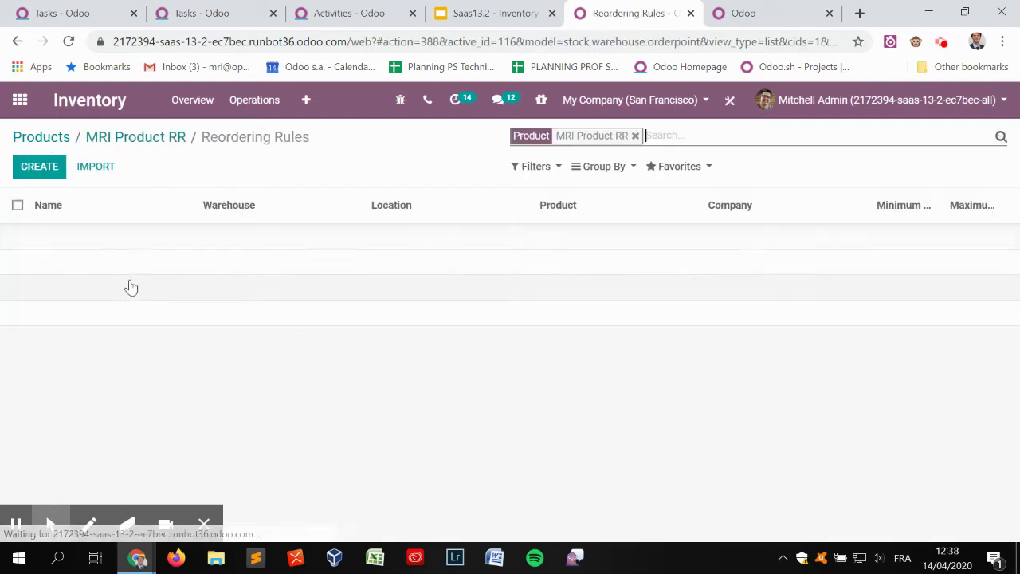
click(36, 169)
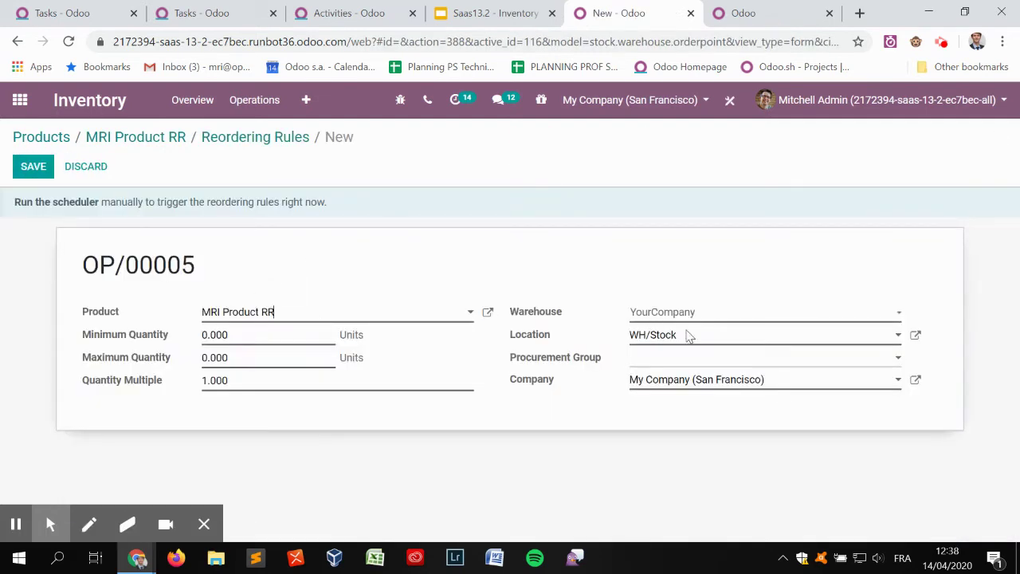
click(239, 336)
double_click(239, 336)
text(5)
double_click(246, 358)
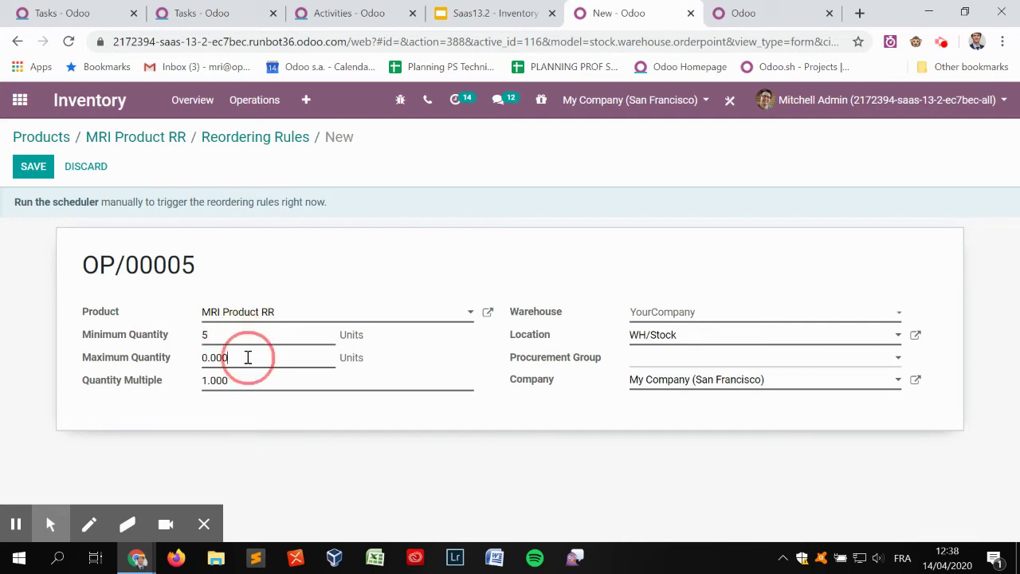
text(5)
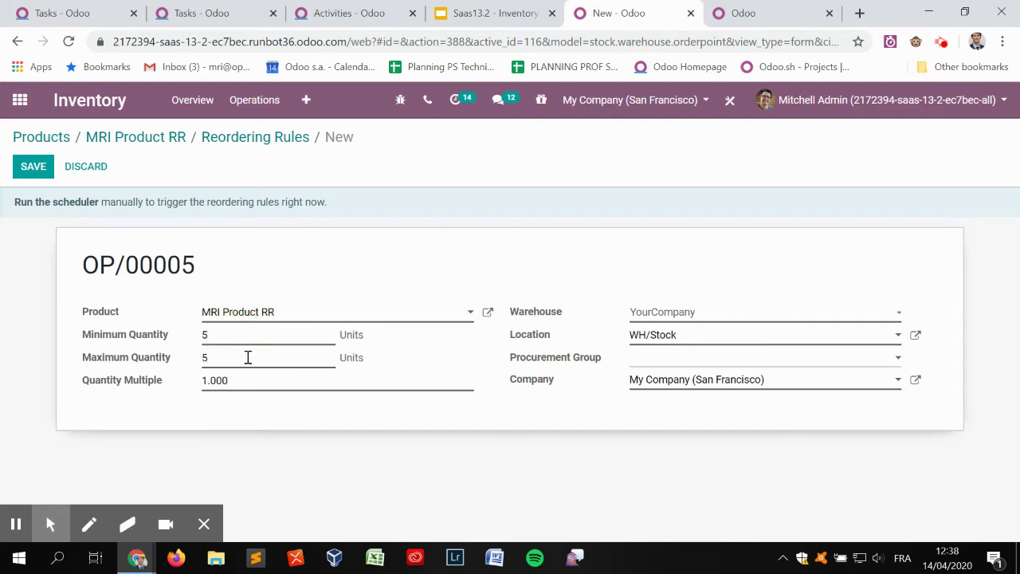
click(47, 173)
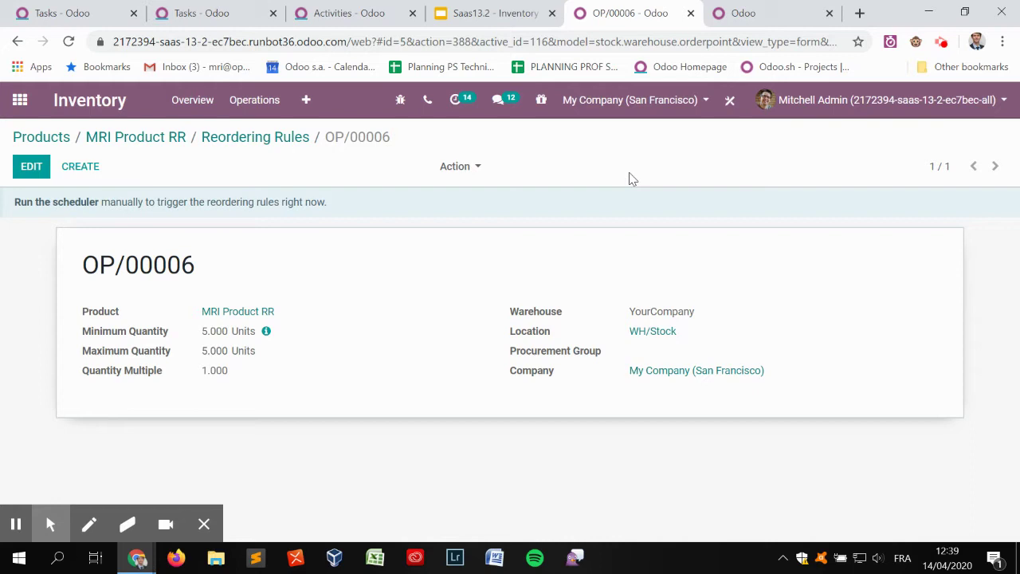
- Examine the replenishment date breakdown beside the reordering rule's minimum quantity
click(266, 330)
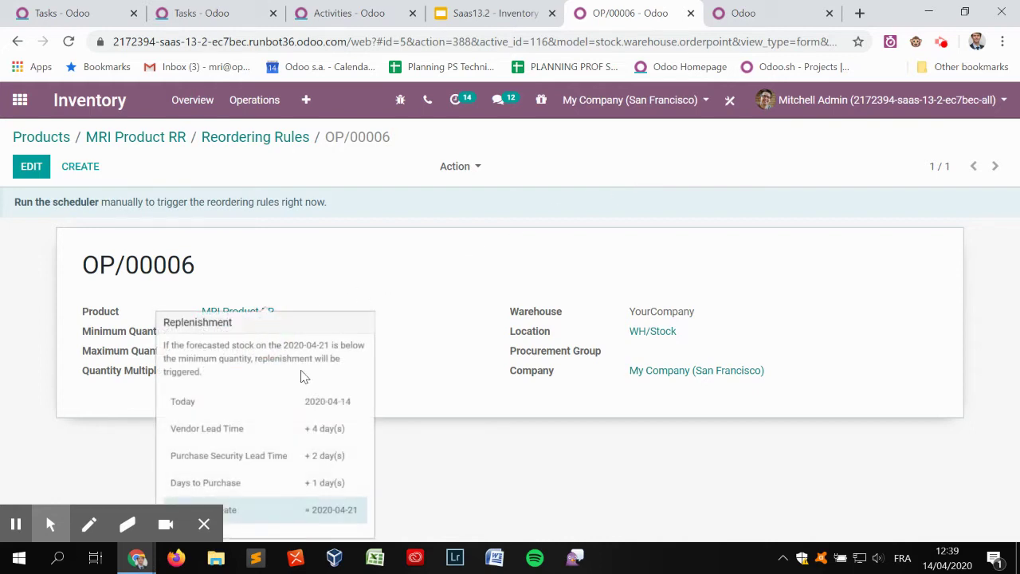
click(343, 430)
click(266, 331)
click(508, 303)
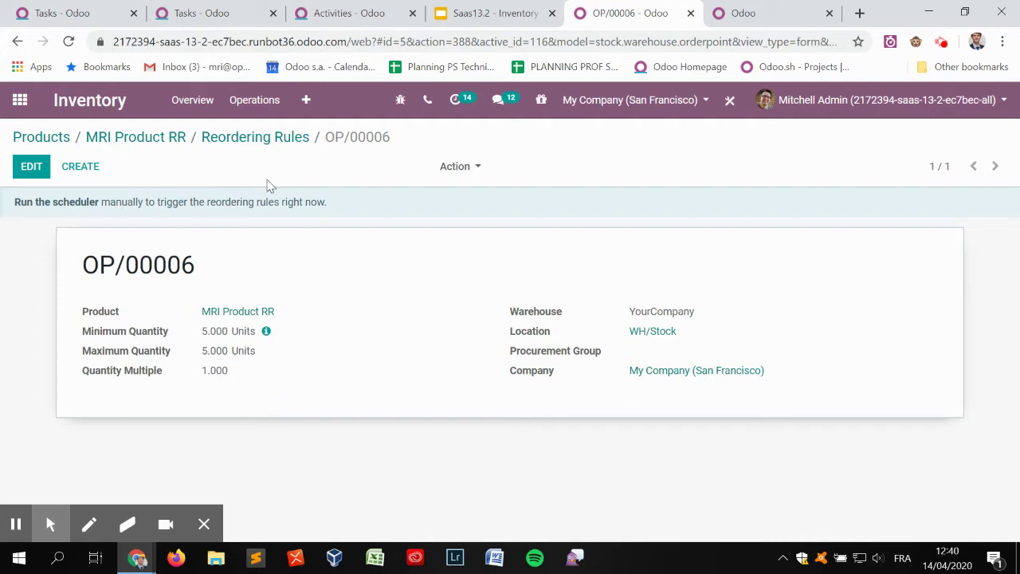
- Leave the reordering rule, start a new quotation in Sales, and select the customer
click(270, 139)
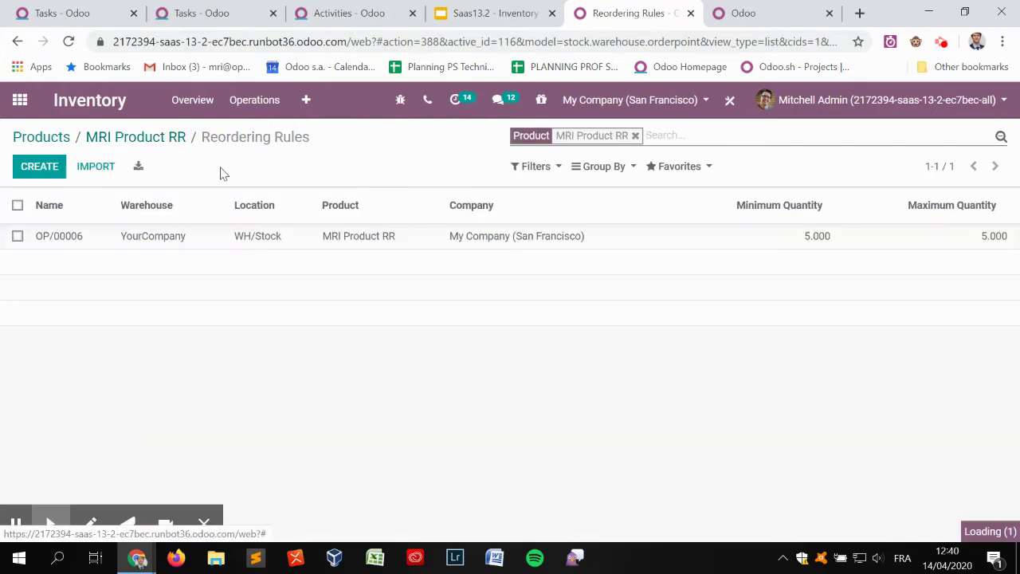
click(50, 139)
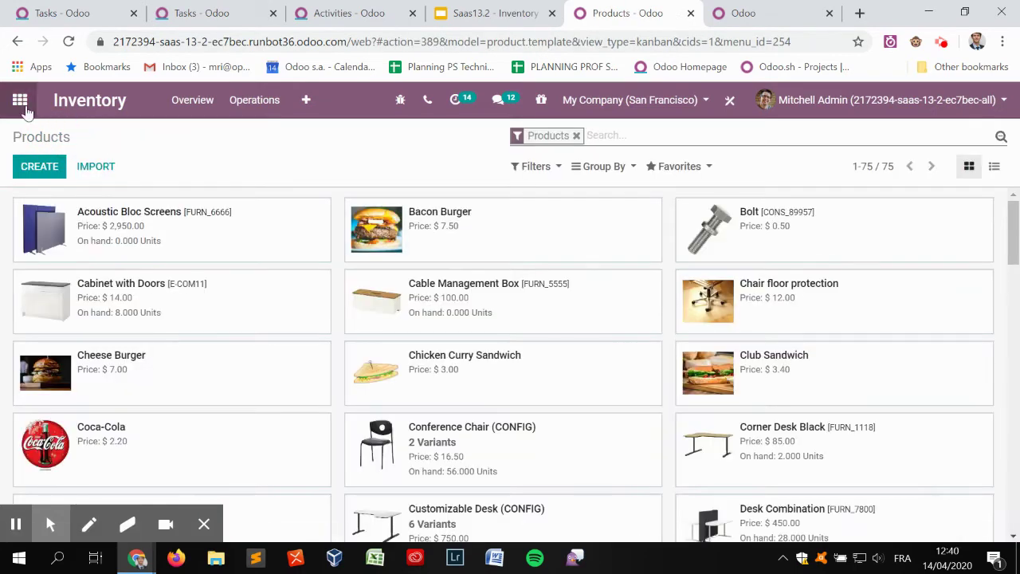
click(20, 101)
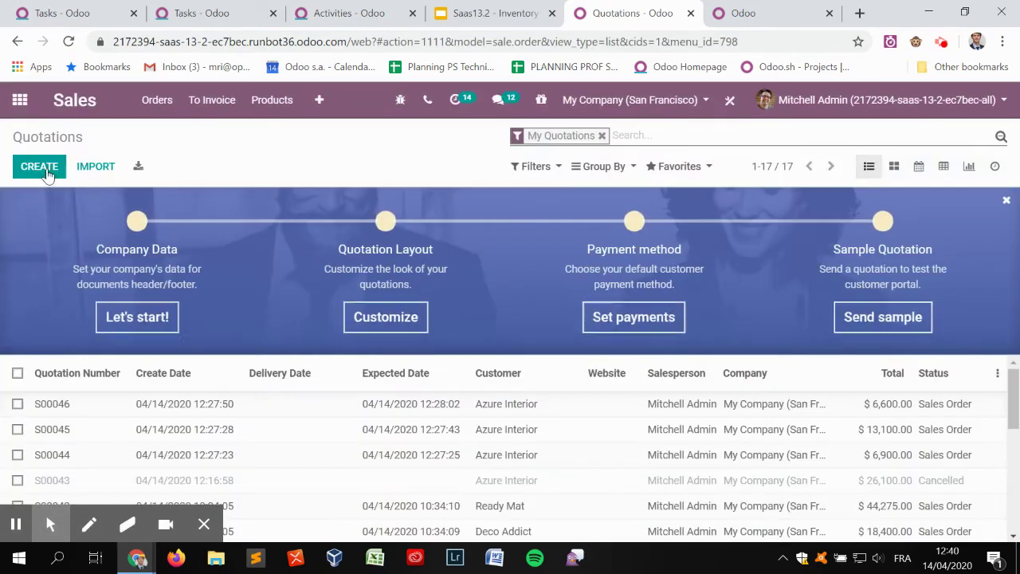
click(40, 167)
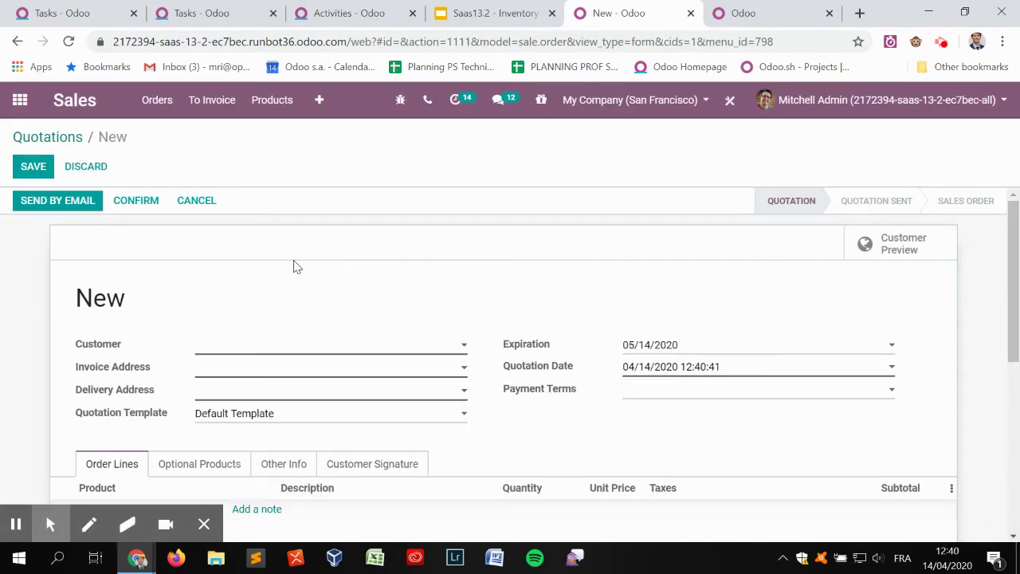
text(camill)
click(247, 160)
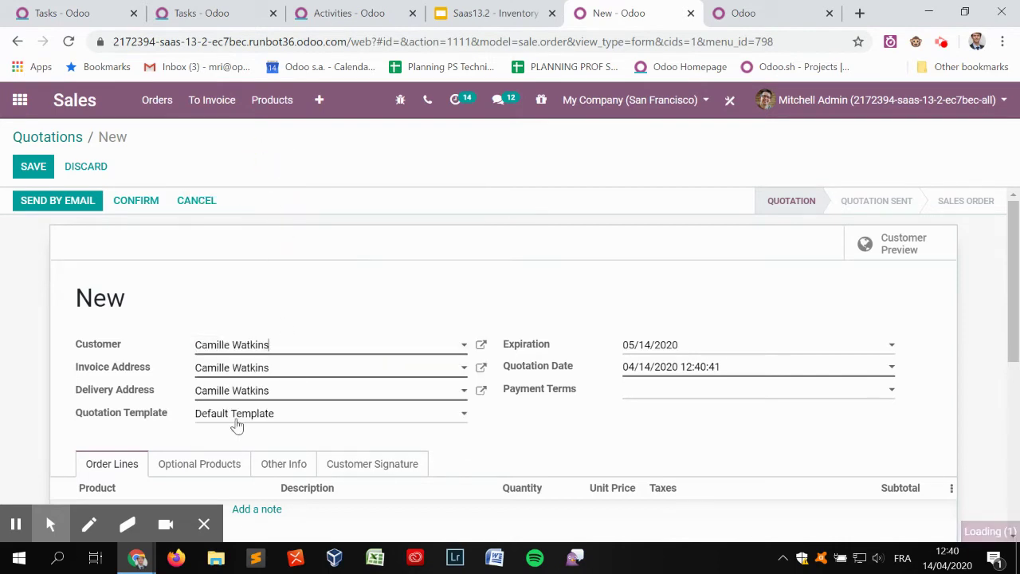
- Add MRI Product RR to the quotation's order lines with a quantity of 3
scroll(165, 382, down, 2)
click(111, 350)
text(mri)
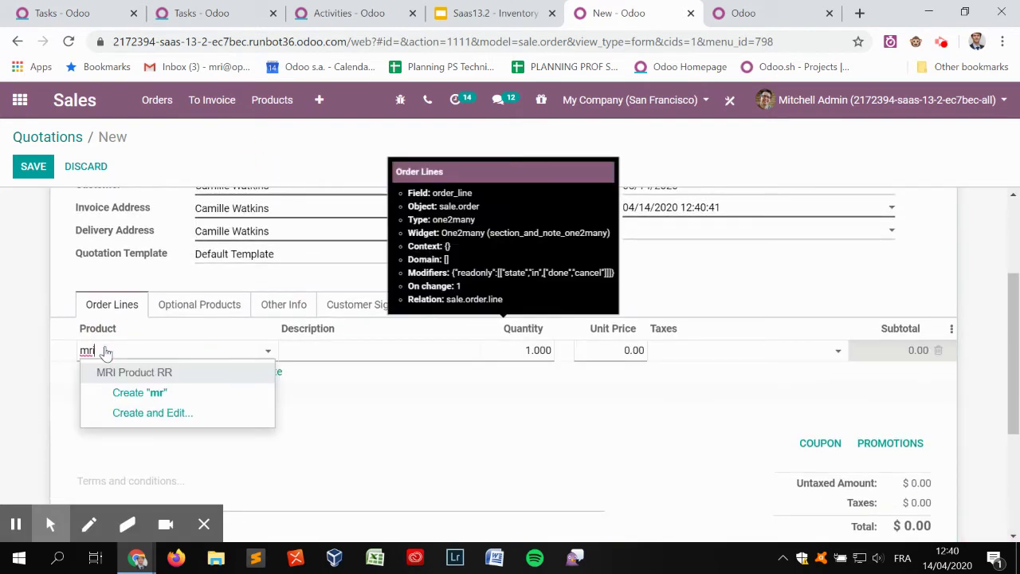
key(Return)
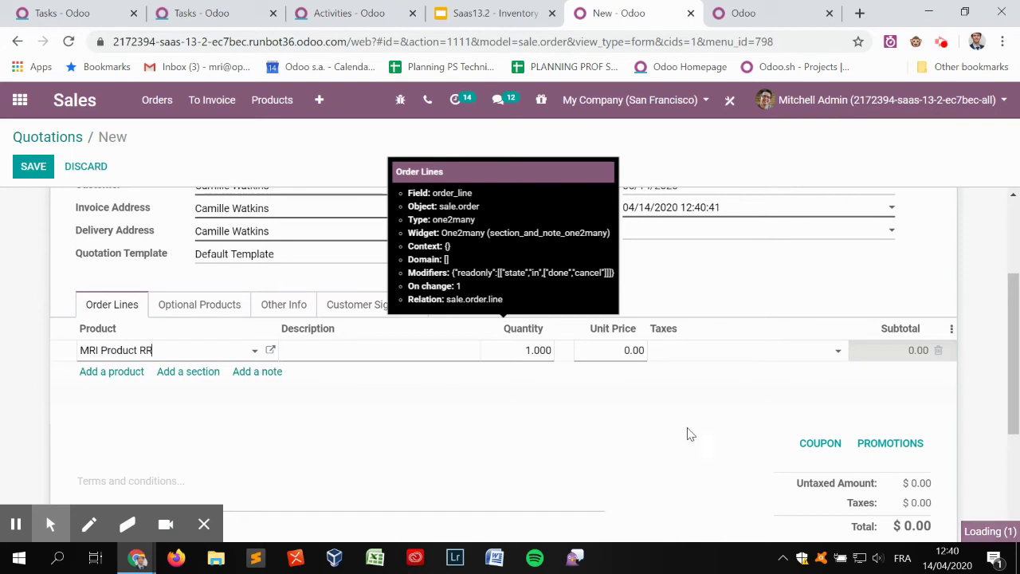
click(527, 350)
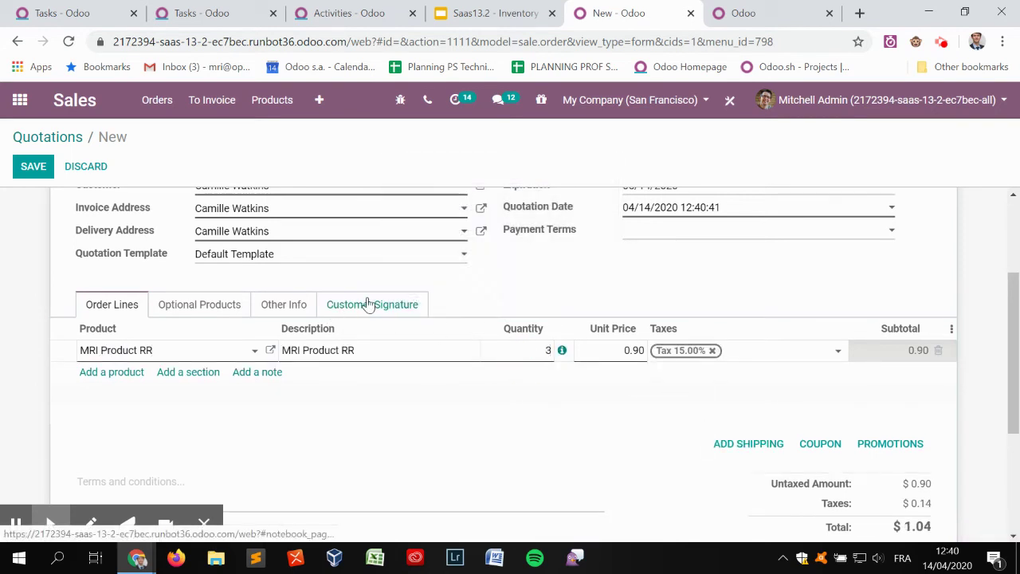
- Set the quotation's delivery date to 04/17/2020, save it, and confirm the order
click(275, 307)
scroll(508, 422, down, 1)
scroll(507, 422, down, 3)
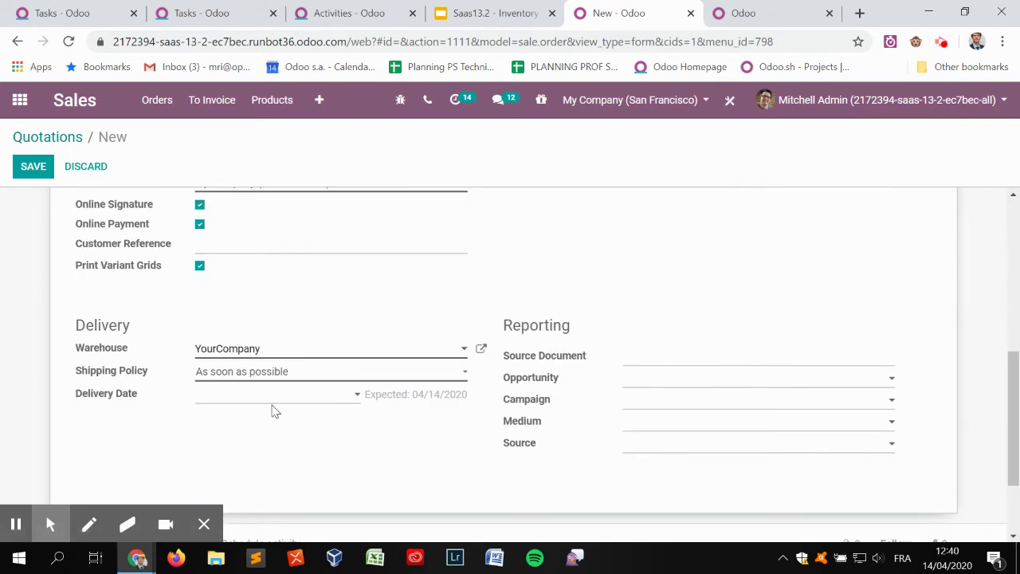
click(285, 399)
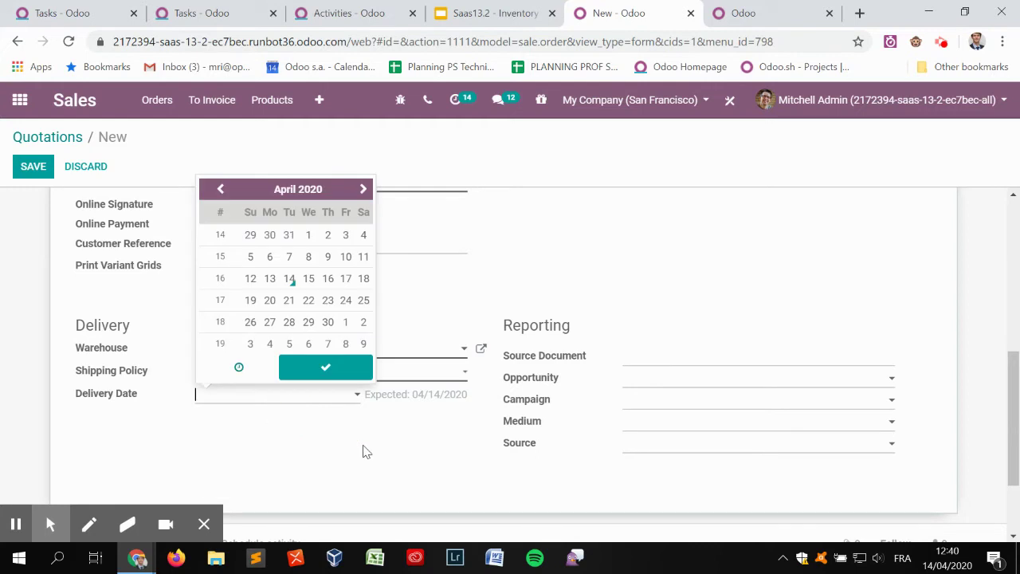
click(345, 279)
click(30, 168)
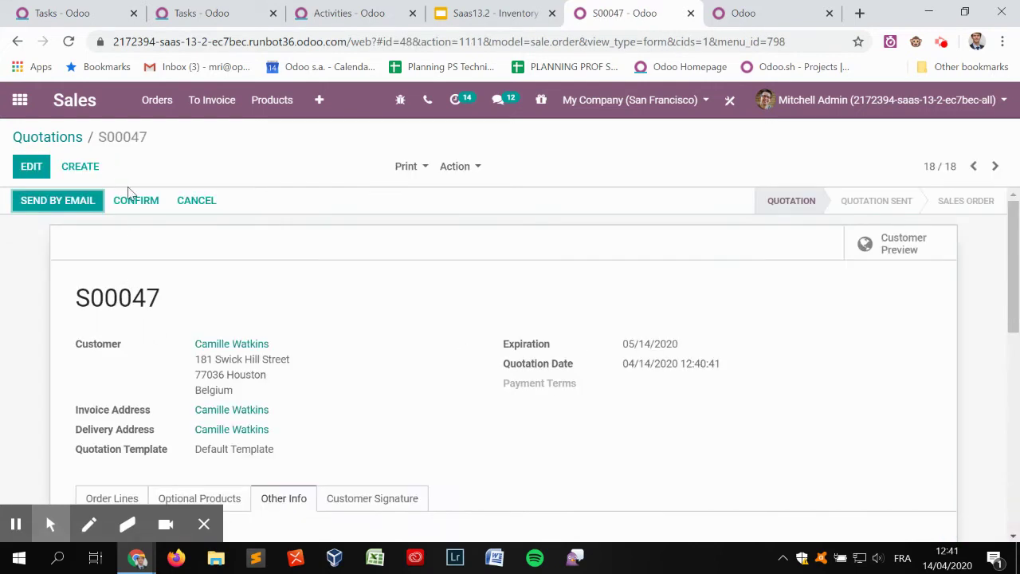
click(132, 200)
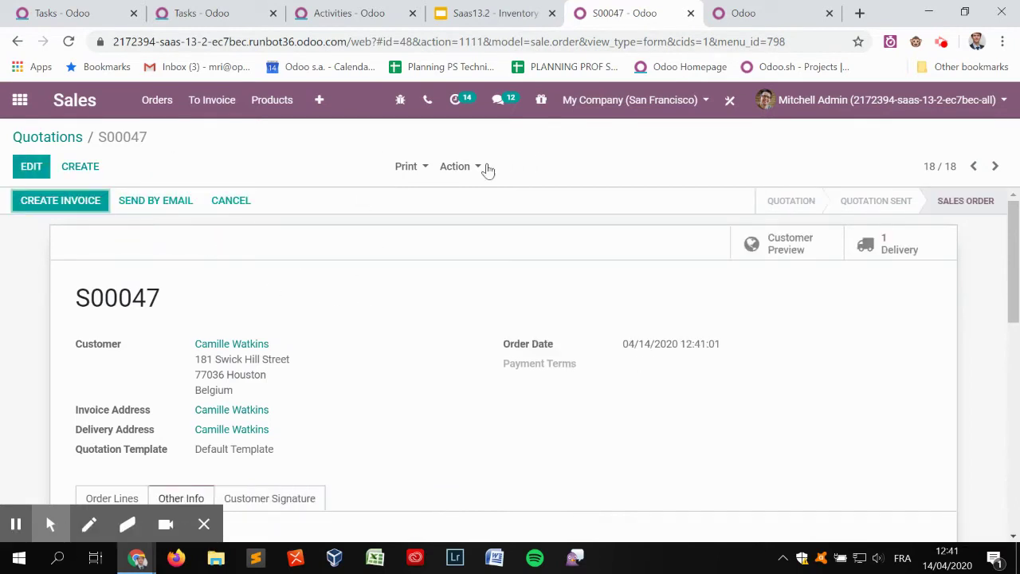
- Check the confirmed order's lines and duplicate the sales order
scroll(391, 280, down, 2)
click(94, 338)
scroll(489, 318, down, 1)
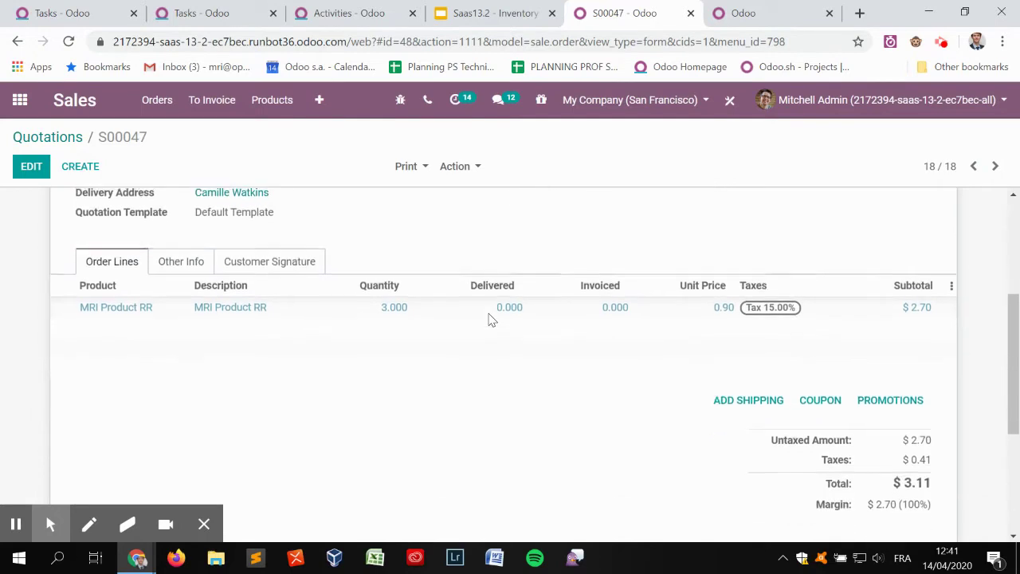
scroll(481, 239, up, 3)
click(470, 166)
click(478, 212)
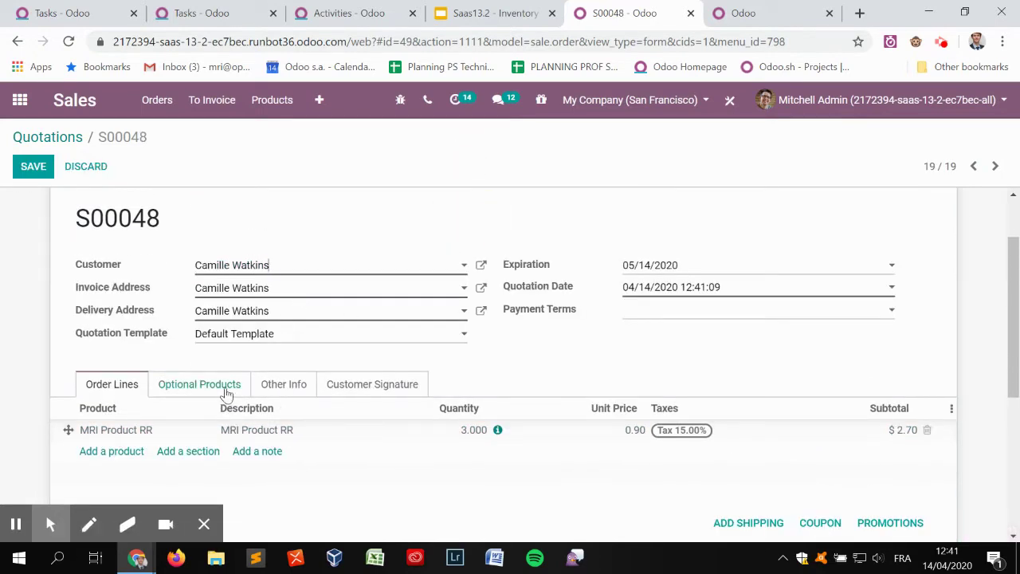
- Set the duplicated quotation's delivery date to 04/23/2020, save it, and confirm the order
click(268, 380)
scroll(271, 387, down, 4)
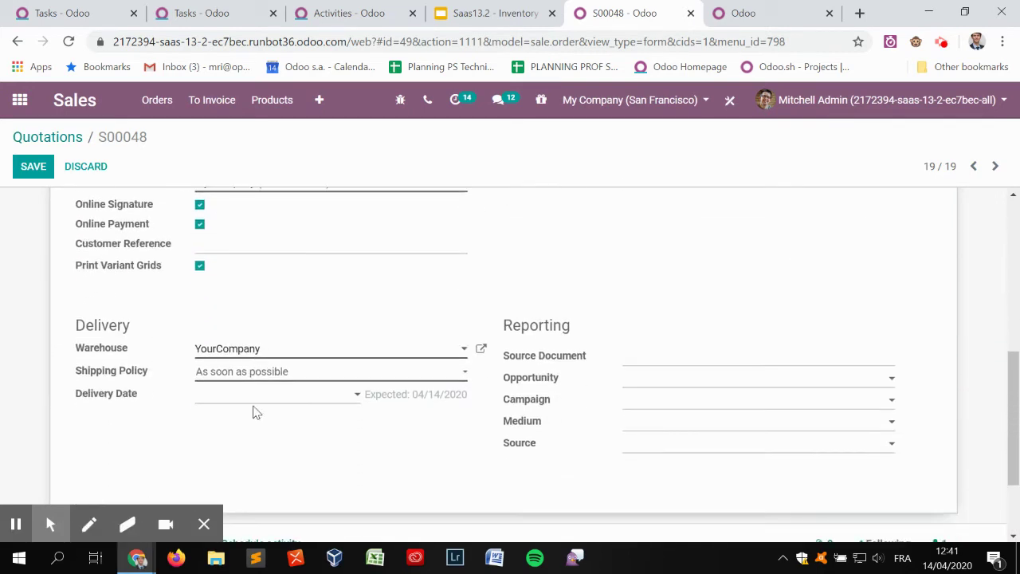
click(251, 398)
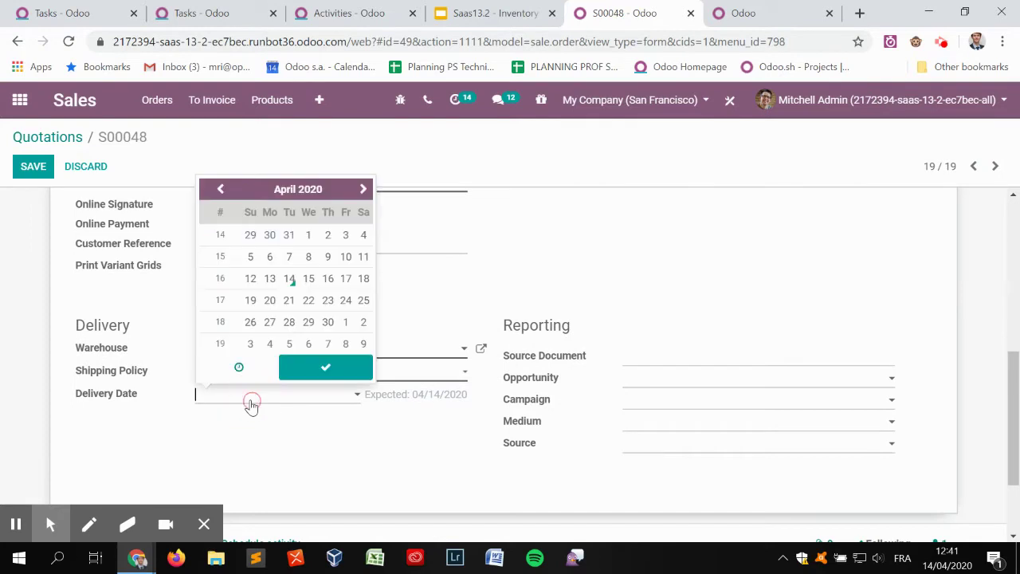
click(327, 300)
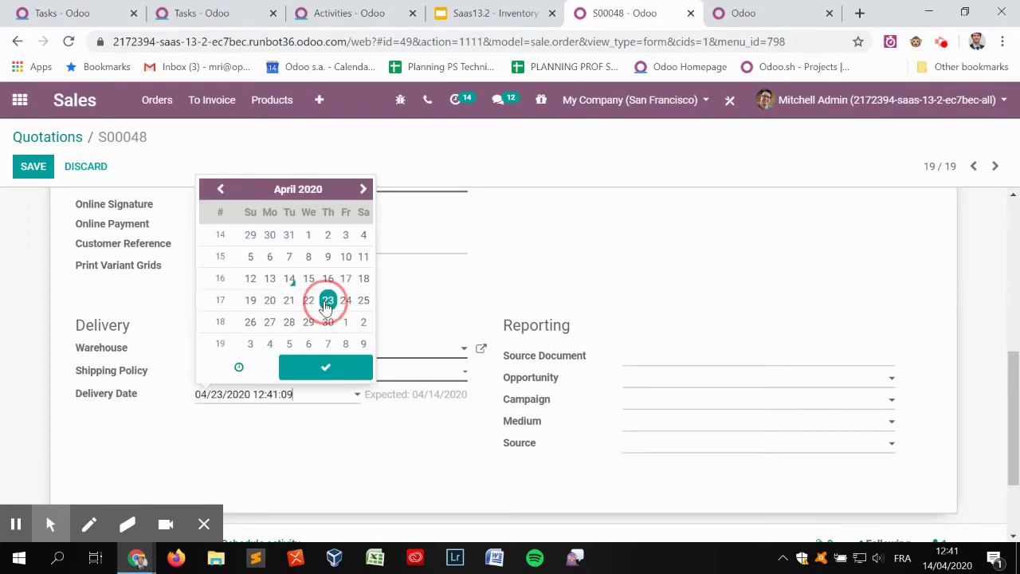
click(140, 370)
click(33, 166)
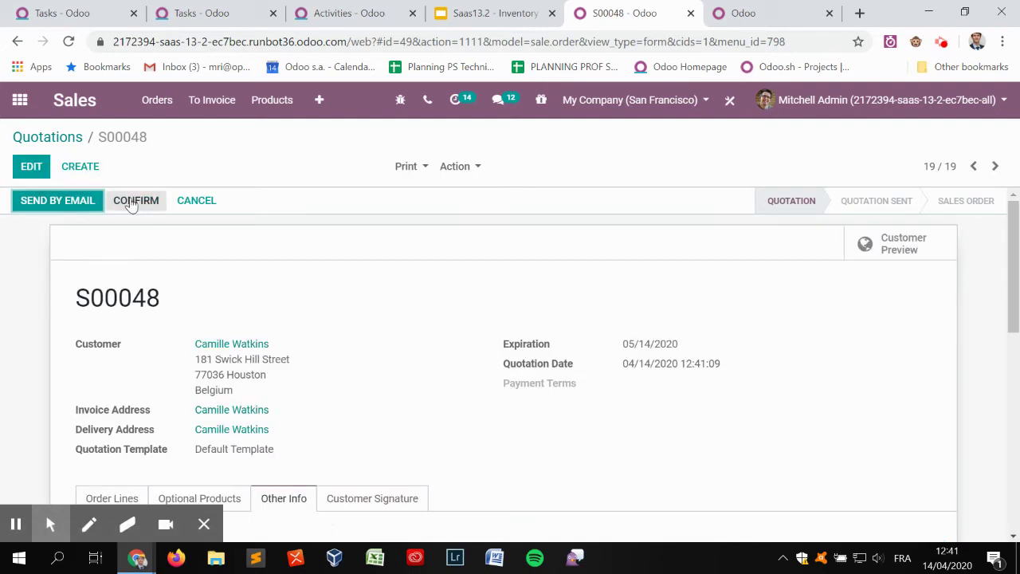
key(Return)
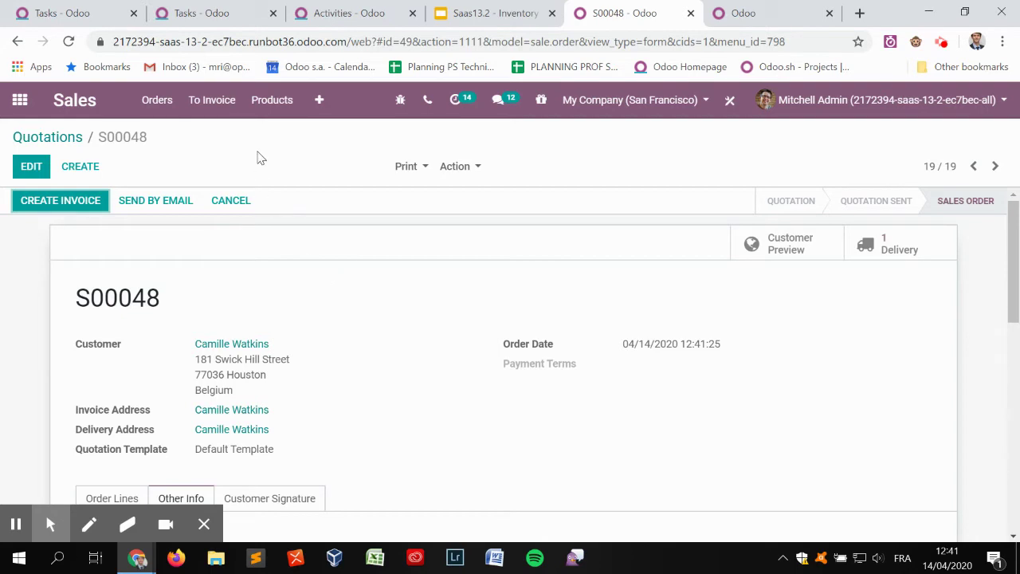
- Switch to the browser tab with the barcode batch transfer, leave the transfer, and open the Inventory app
click(741, 13)
click(20, 101)
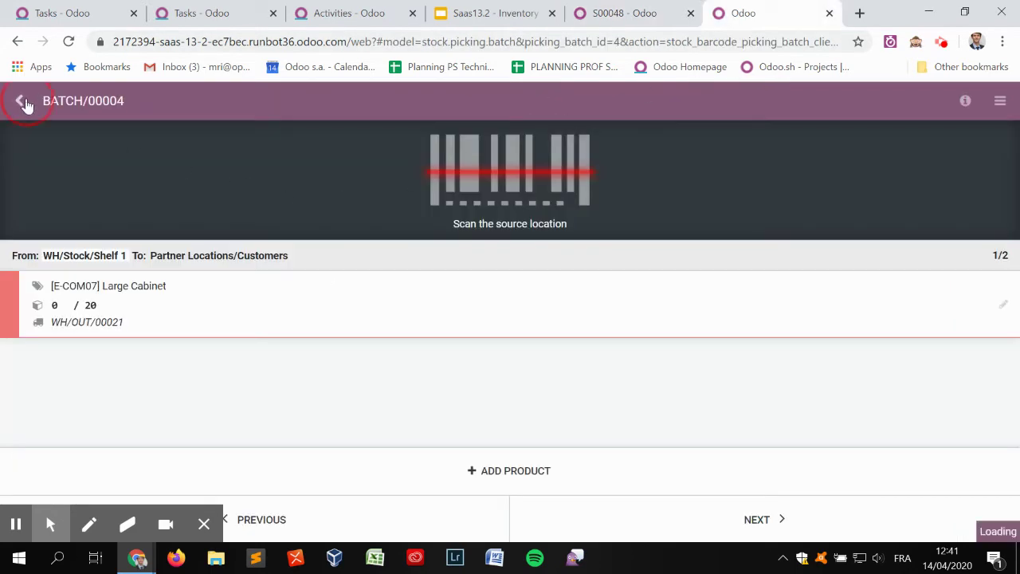
click(23, 101)
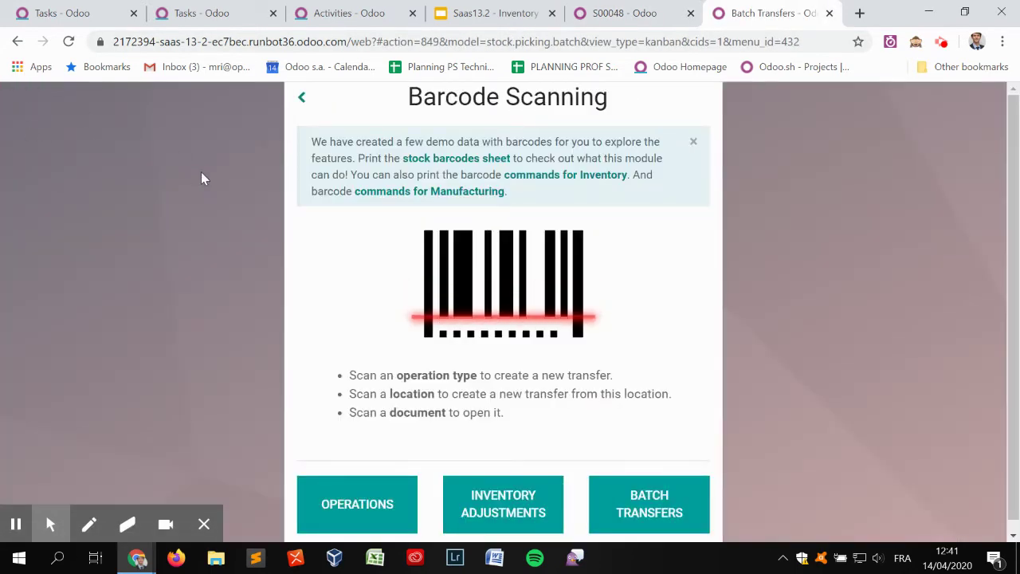
click(301, 96)
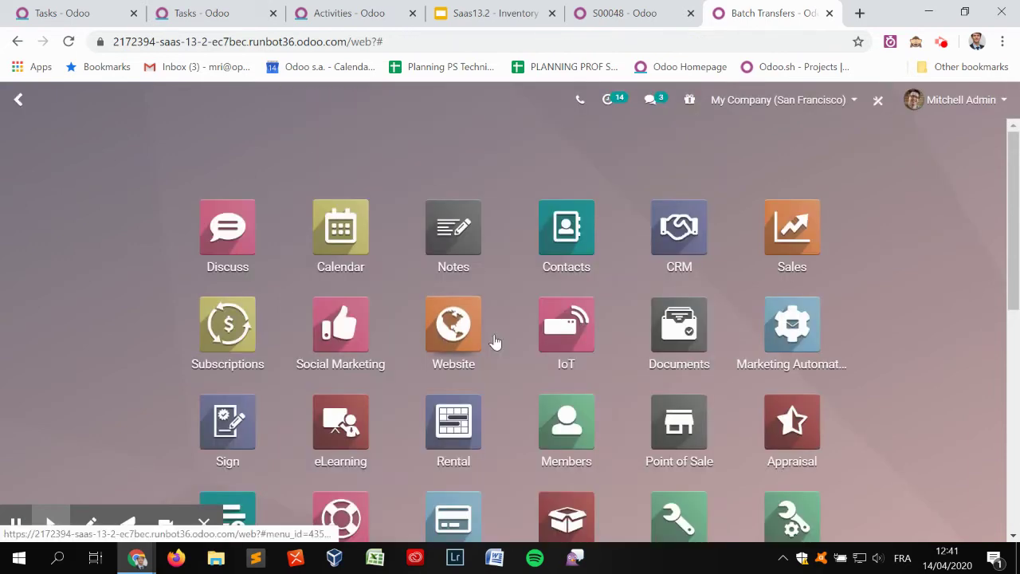
scroll(565, 364, down, 4)
click(565, 281)
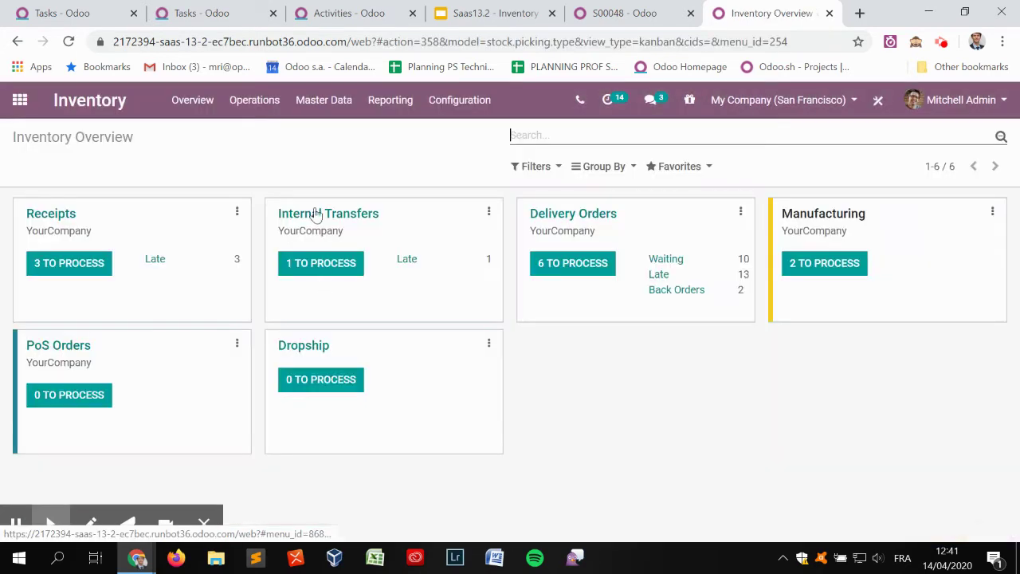
- Search the inventory products for "mri" and open MRI Product RR
click(324, 100)
click(335, 132)
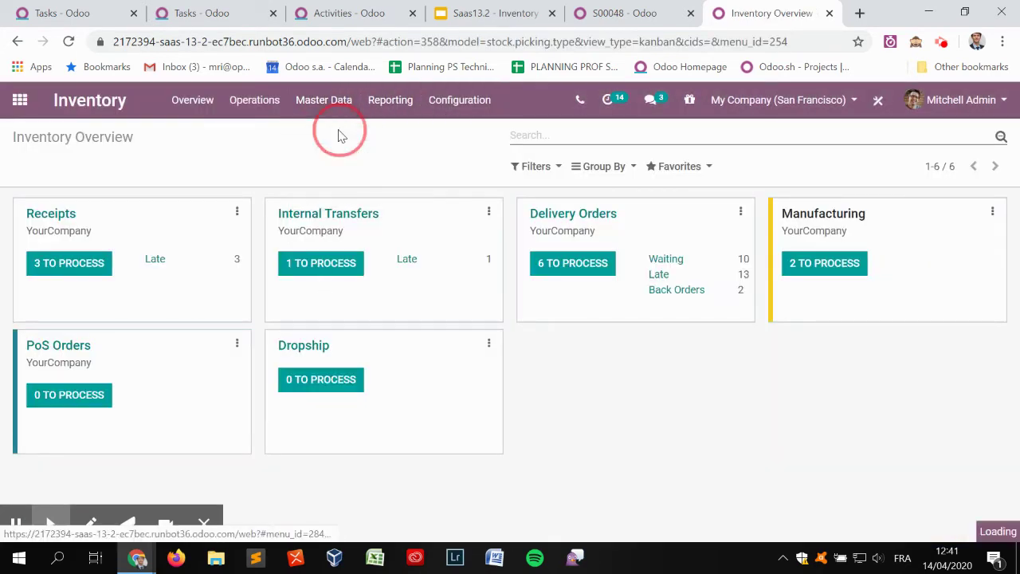
text(mri)
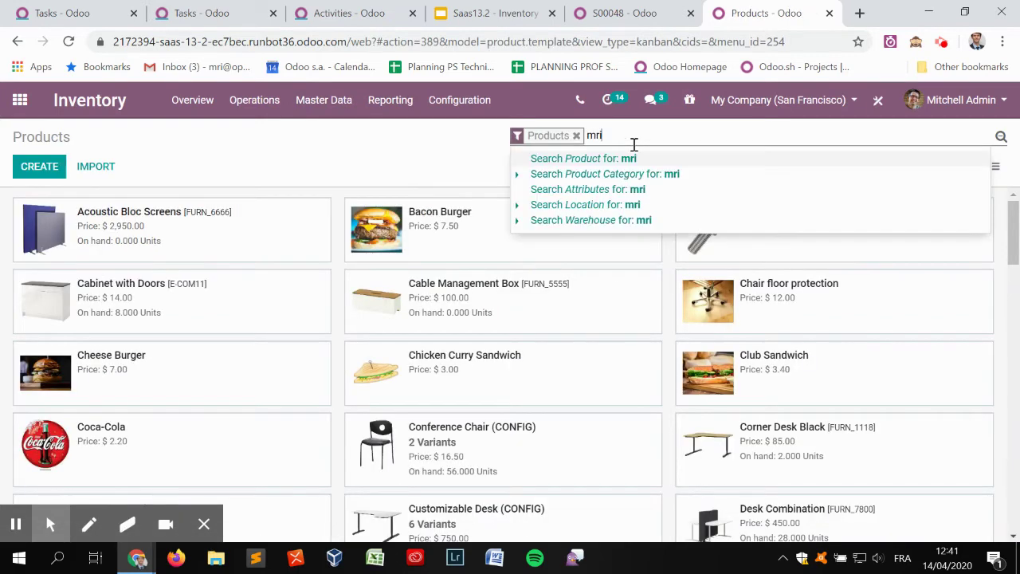
key(Return)
click(143, 221)
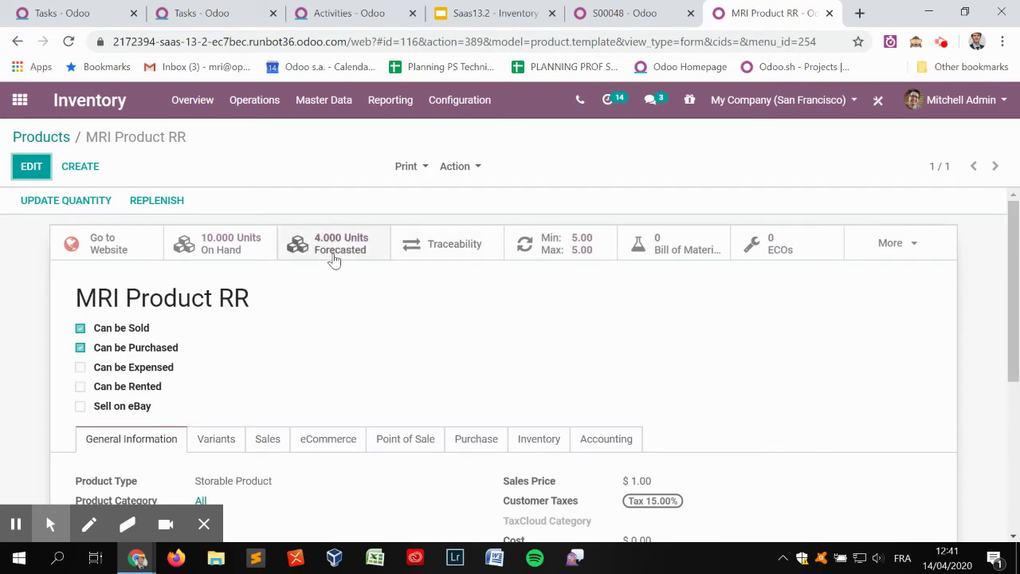
- Examine MRI Product RR's forecasted inventory as a graph and as a weekly grid through the following week, and return to the product
click(335, 259)
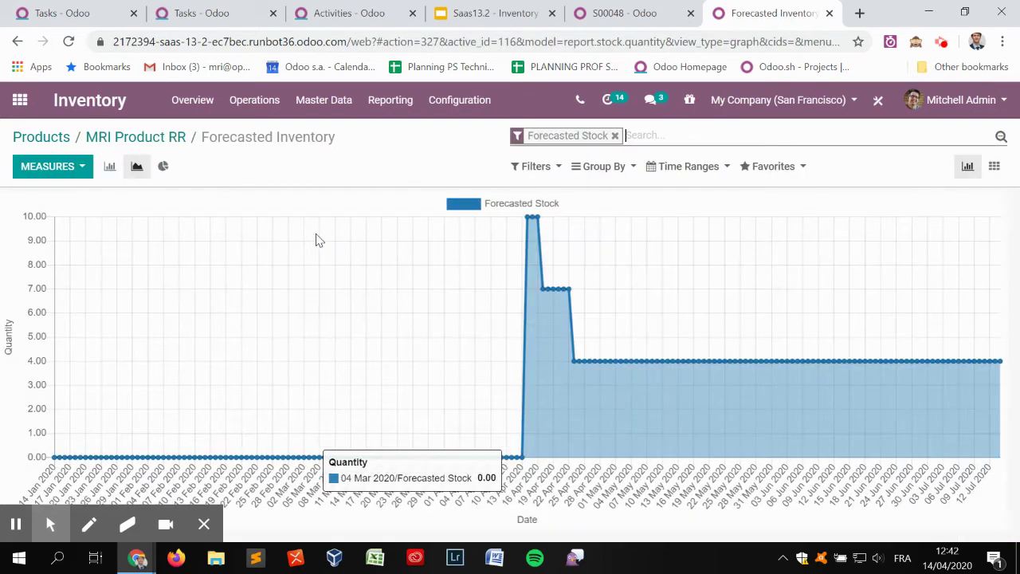
click(994, 166)
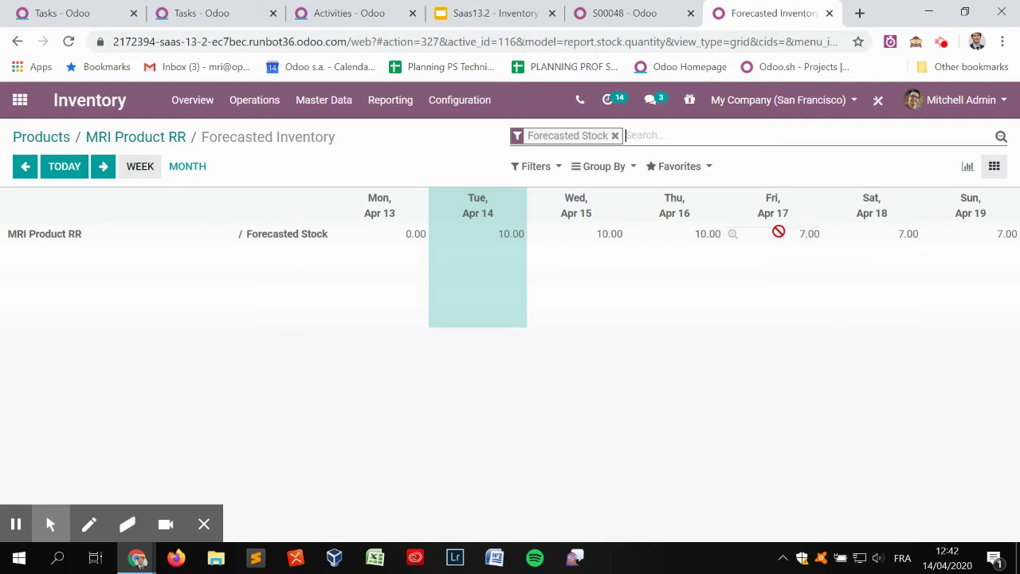
click(103, 166)
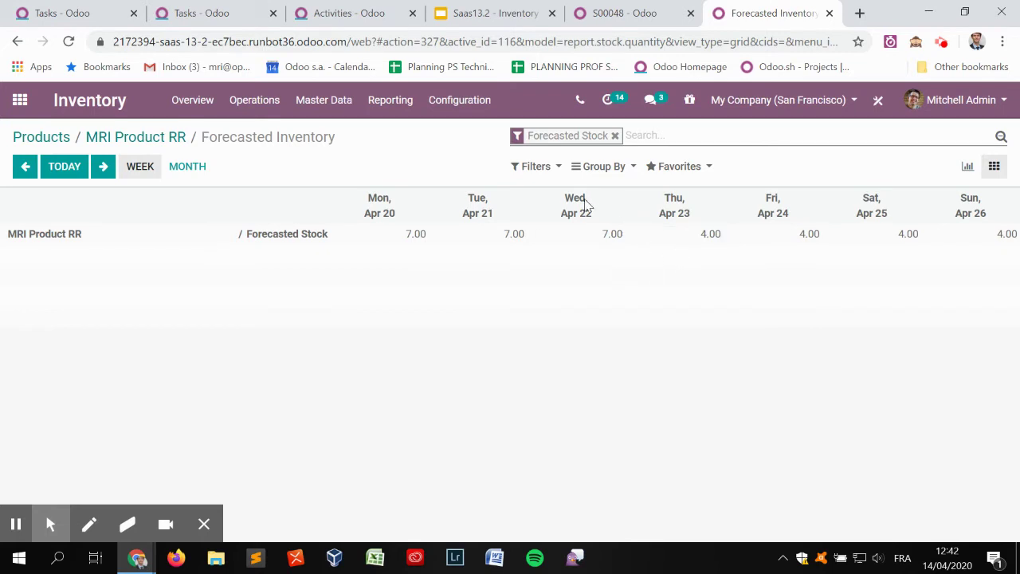
click(177, 139)
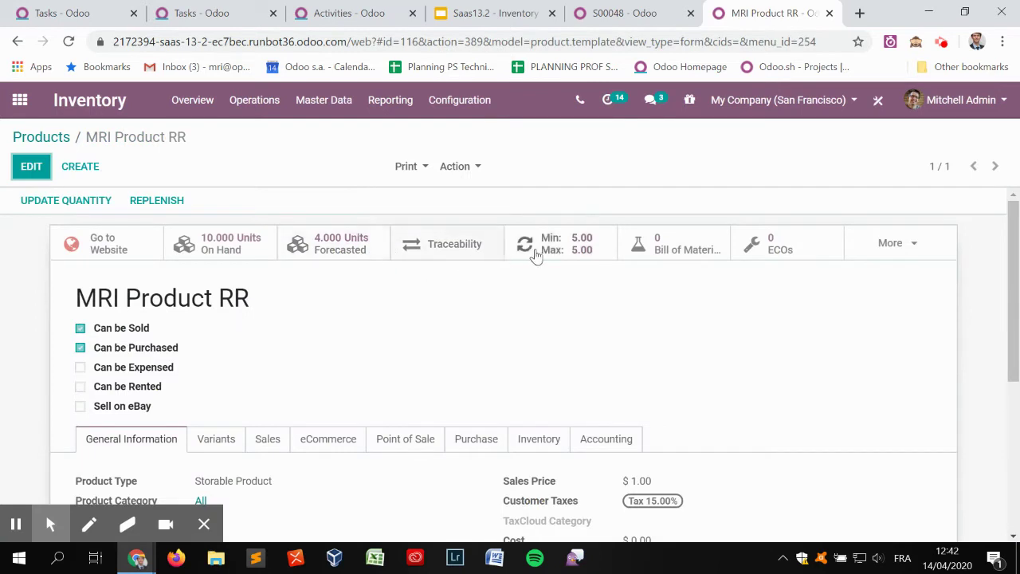
- Open MRI Product RR's reordering rule and run the scheduler manually
click(572, 244)
click(151, 239)
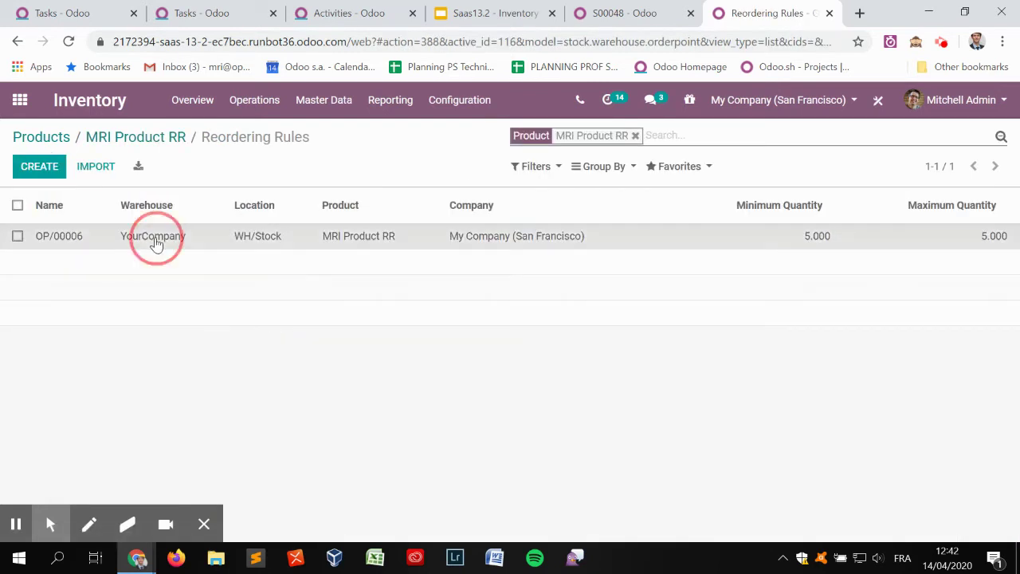
click(80, 204)
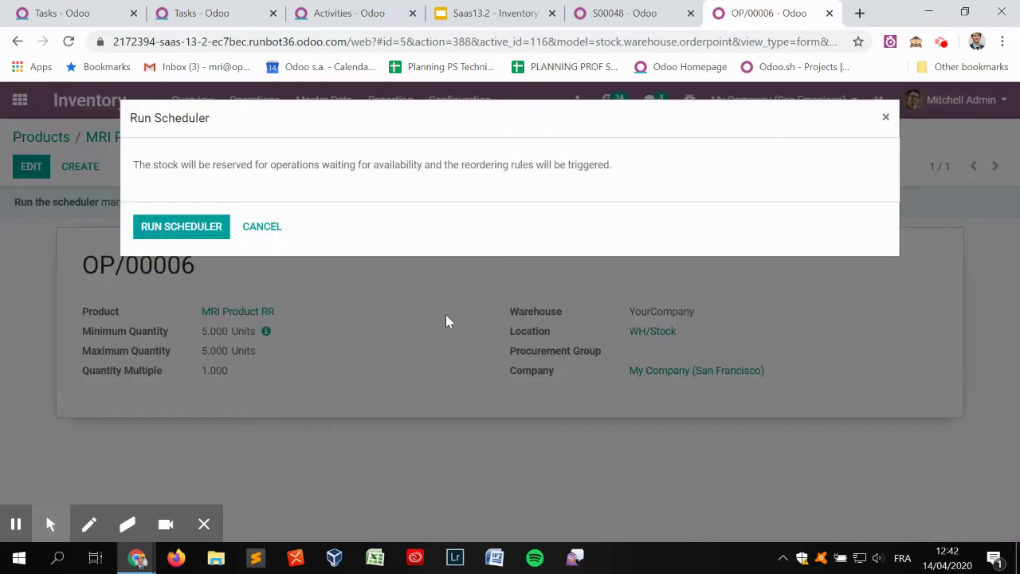
click(182, 227)
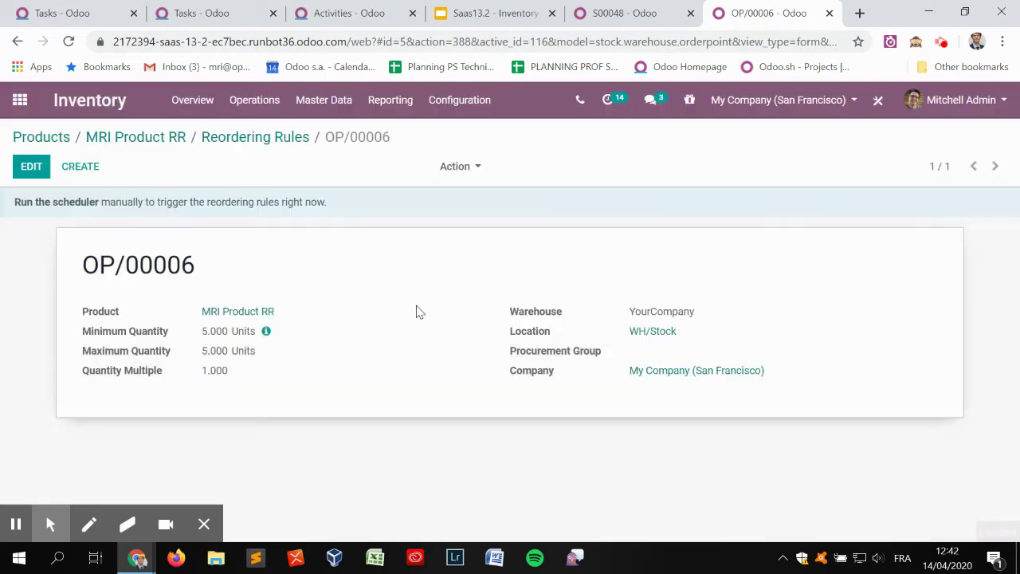
- Open the Purchase app in a new browser tab and filter the requests for quotation by product MRI Product RR
middle_click(192, 99)
click(777, 23)
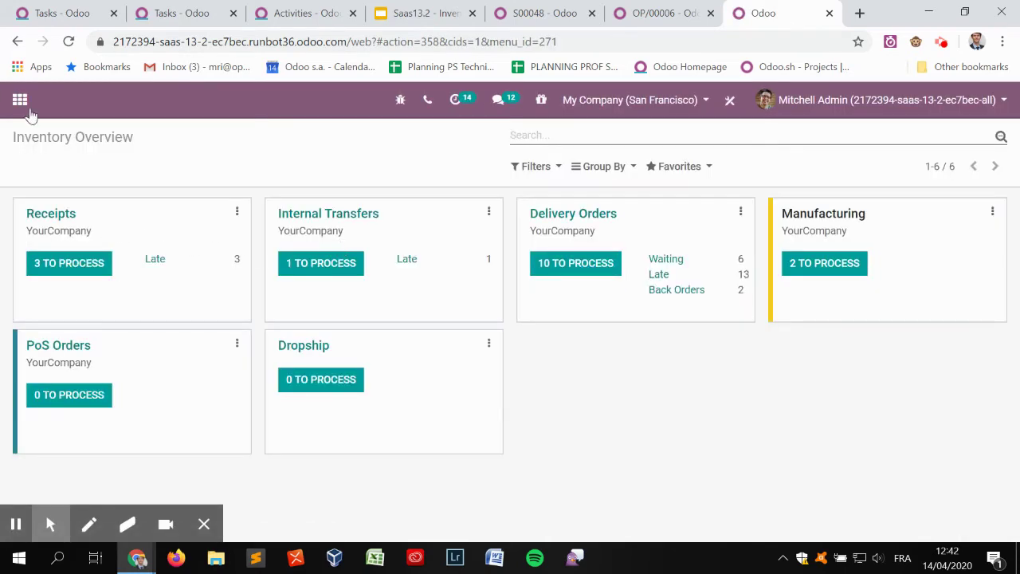
click(20, 99)
scroll(526, 337, down, 3)
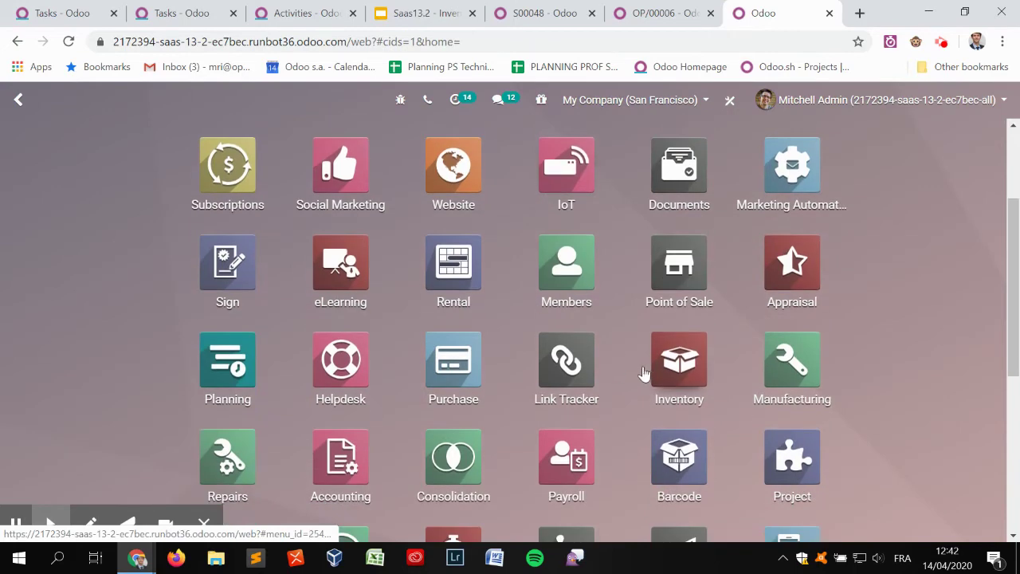
scroll(614, 382, down, 1)
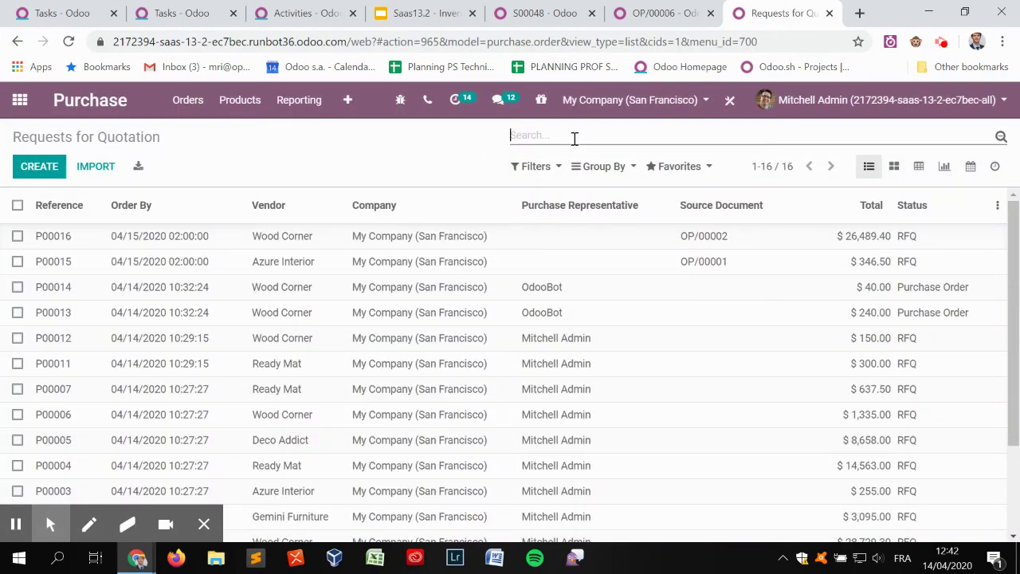
text(mri)
key(Down)
key(Down)
key(Down)
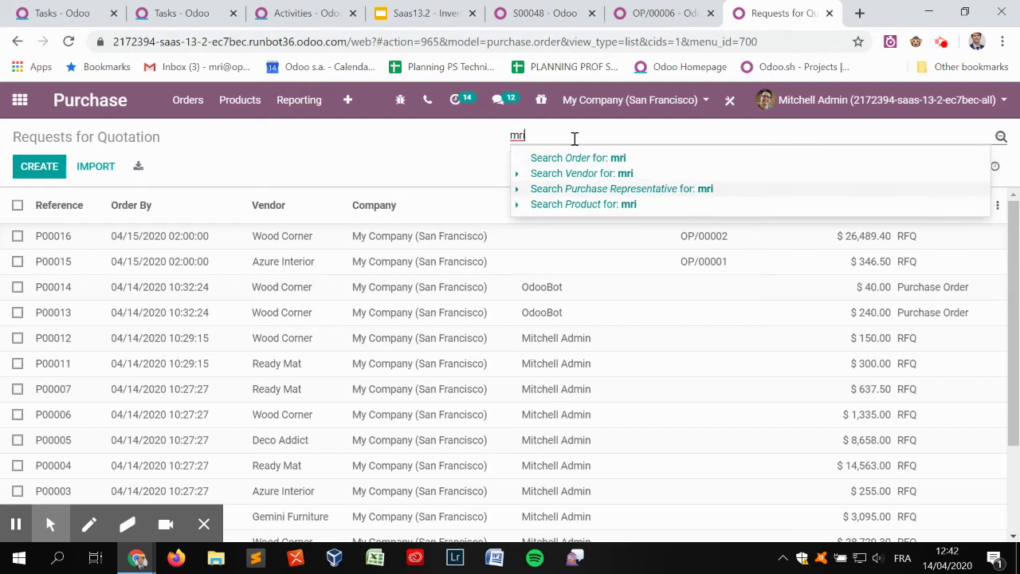
key(Right)
key(Down)
key(Return)
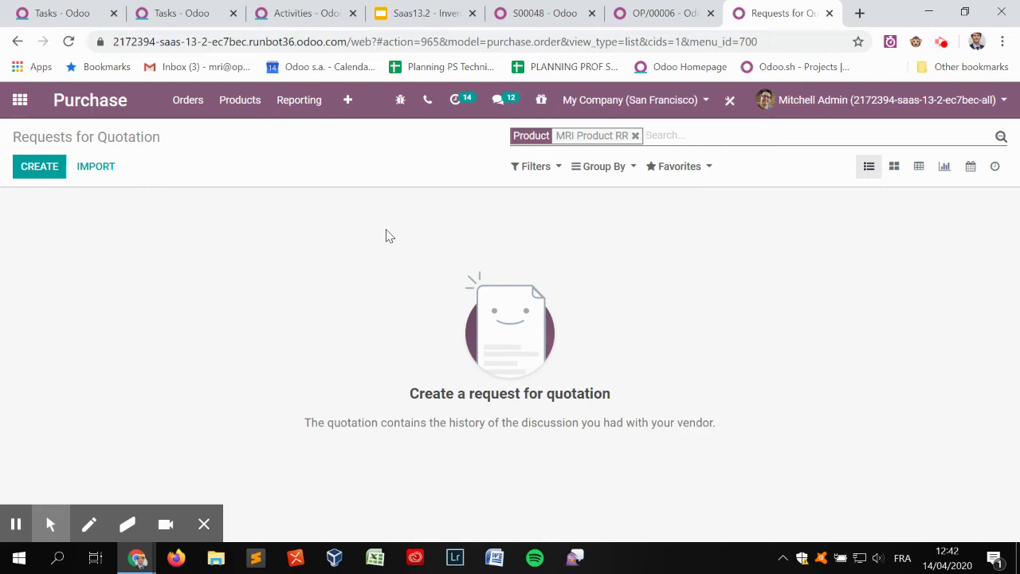
- Return to the Sales quotations list, open sales order S00048 and duplicate it
click(673, 13)
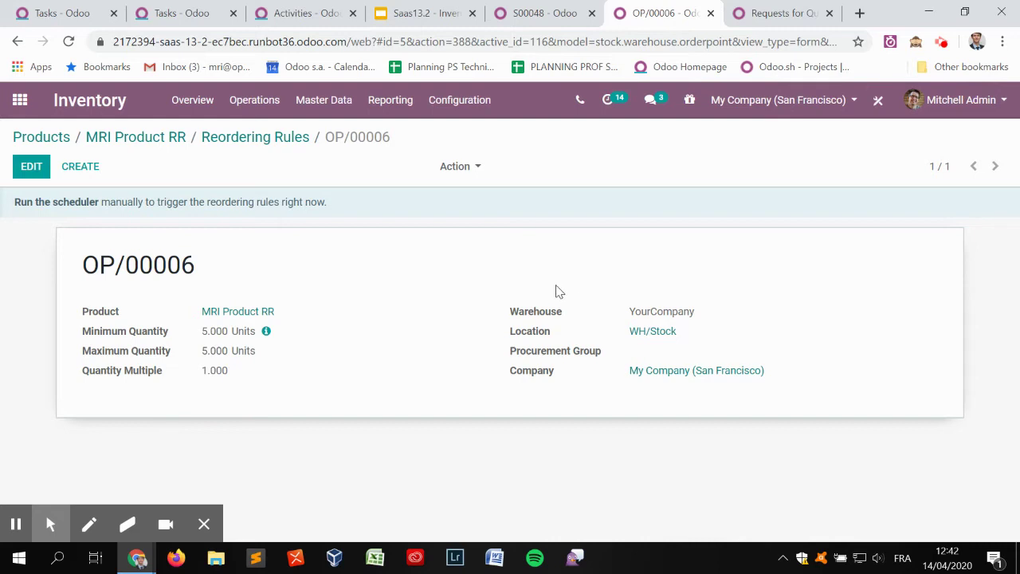
click(534, 9)
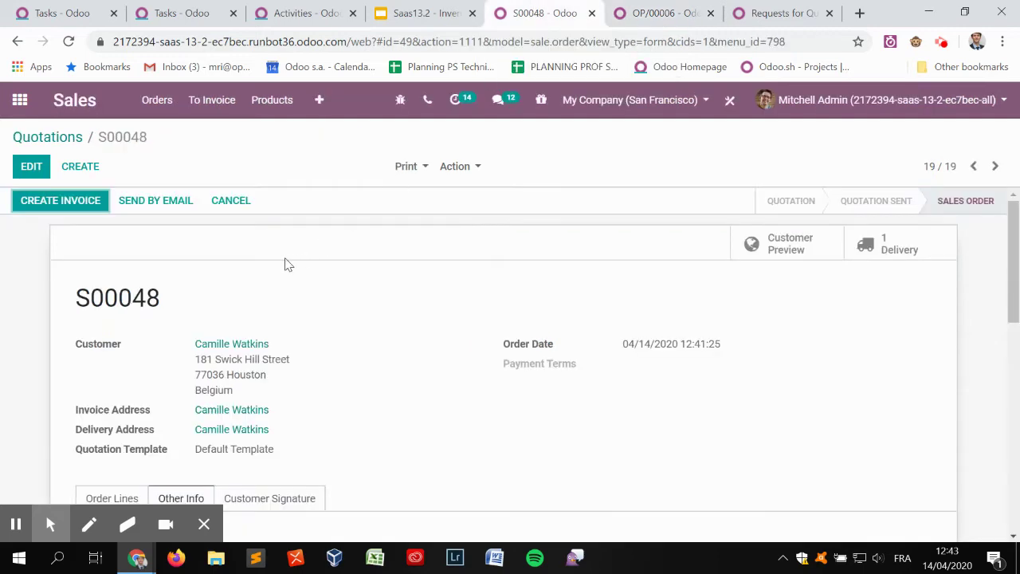
click(79, 166)
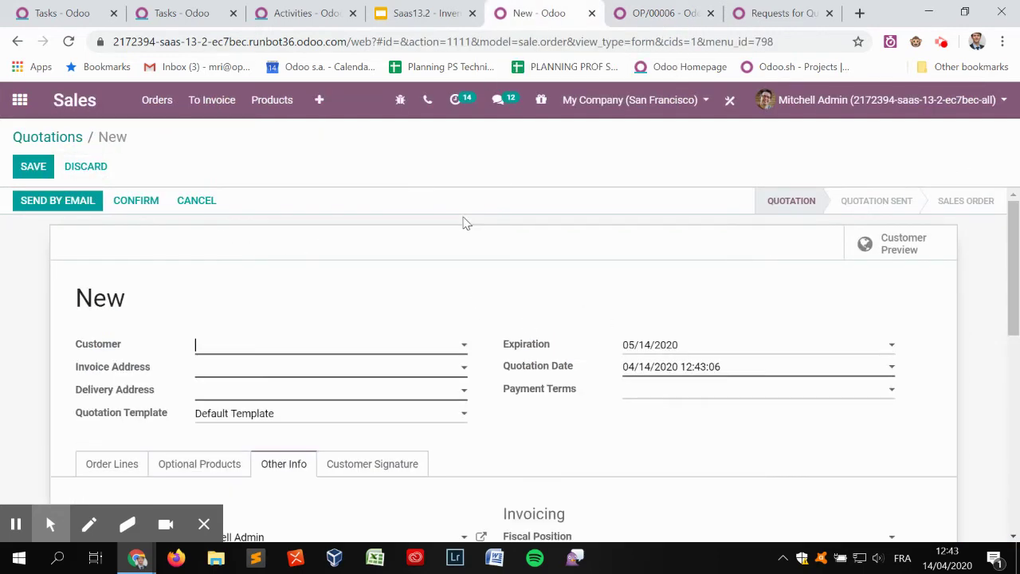
click(46, 137)
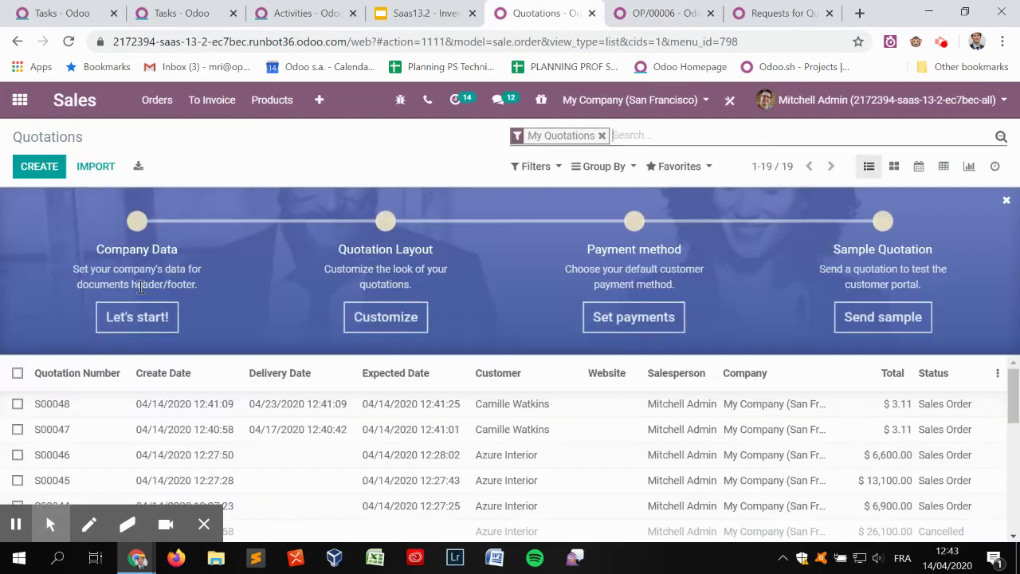
click(150, 410)
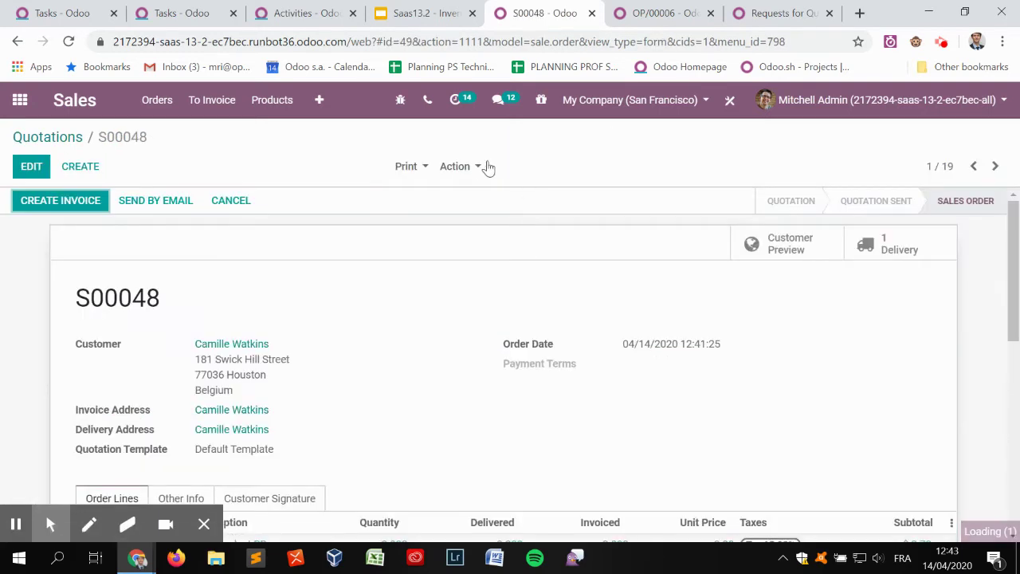
click(478, 167)
click(498, 209)
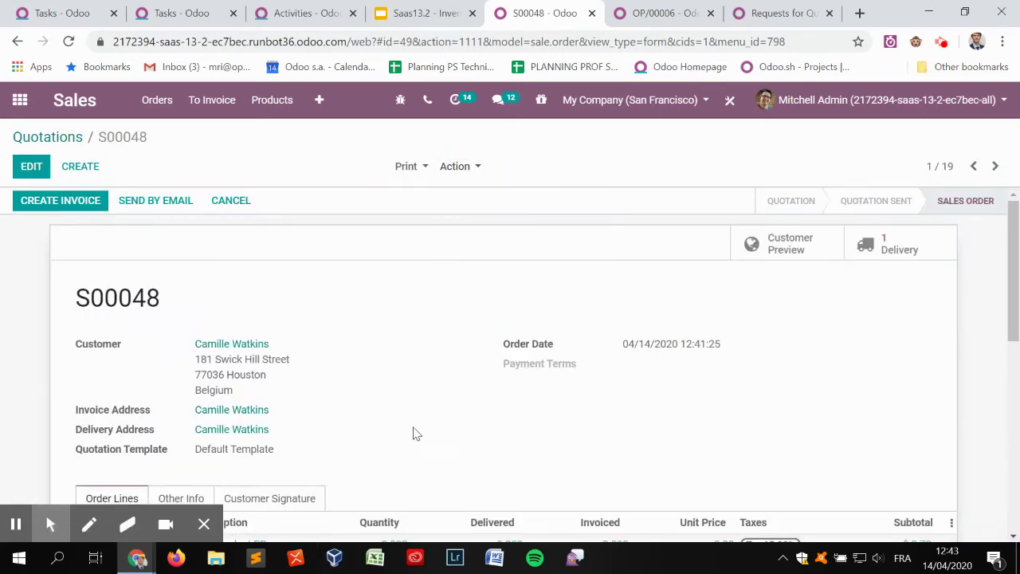
- Set the duplicated quotation's delivery date to 04/20/2020, and save and confirm the order
scroll(412, 391, down, 2)
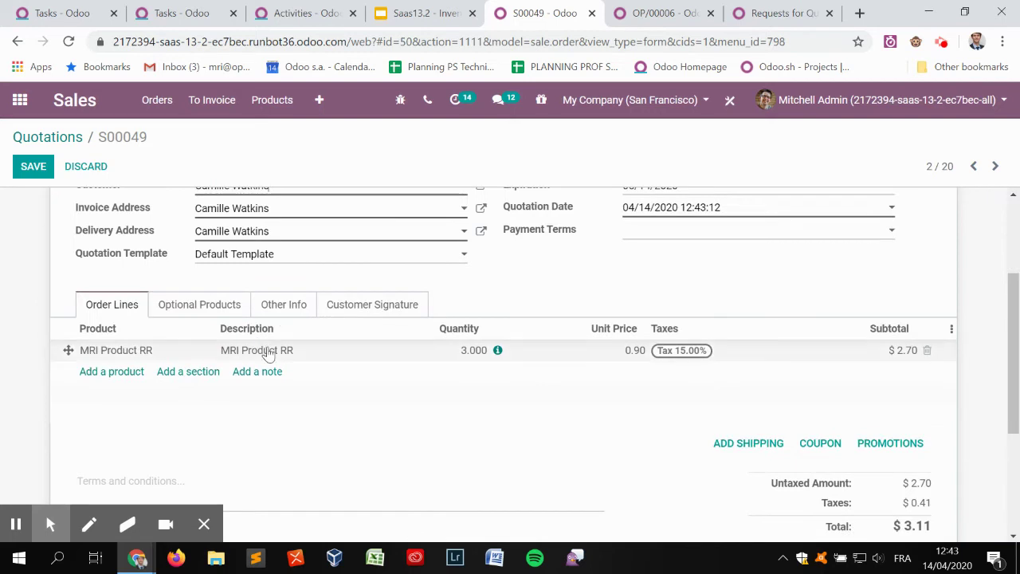
click(299, 306)
scroll(249, 396, down, 3)
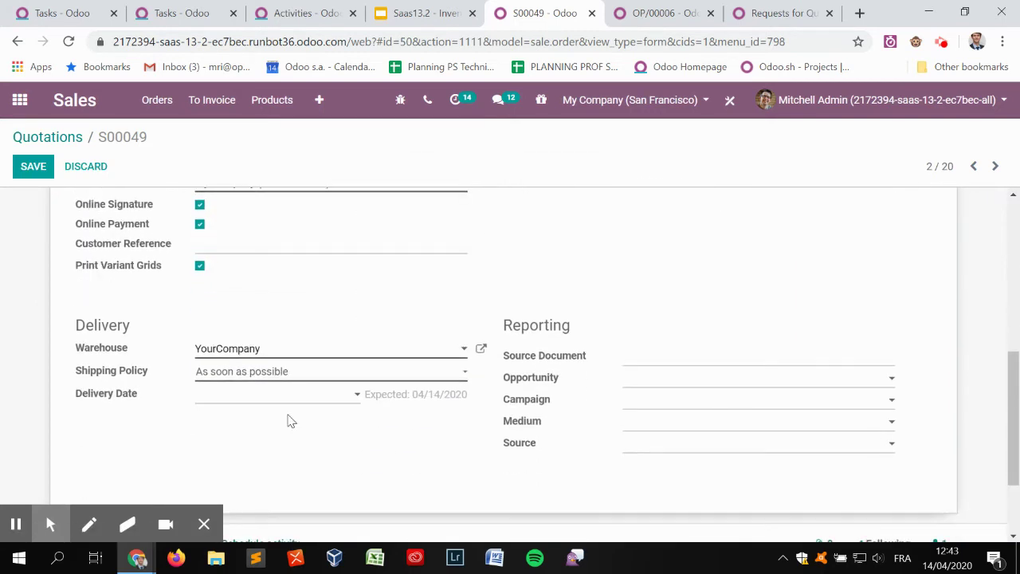
click(308, 405)
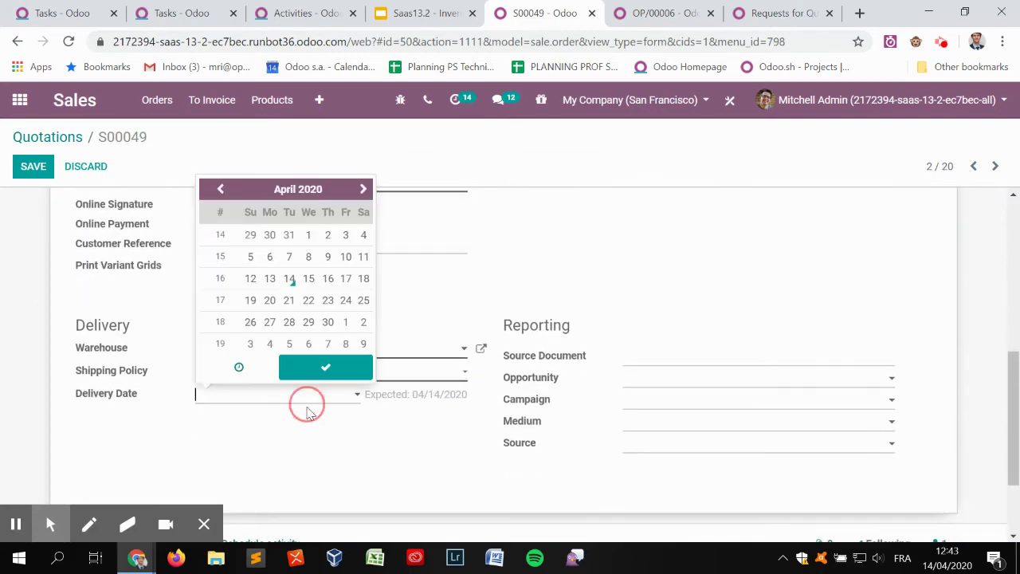
click(335, 287)
click(358, 424)
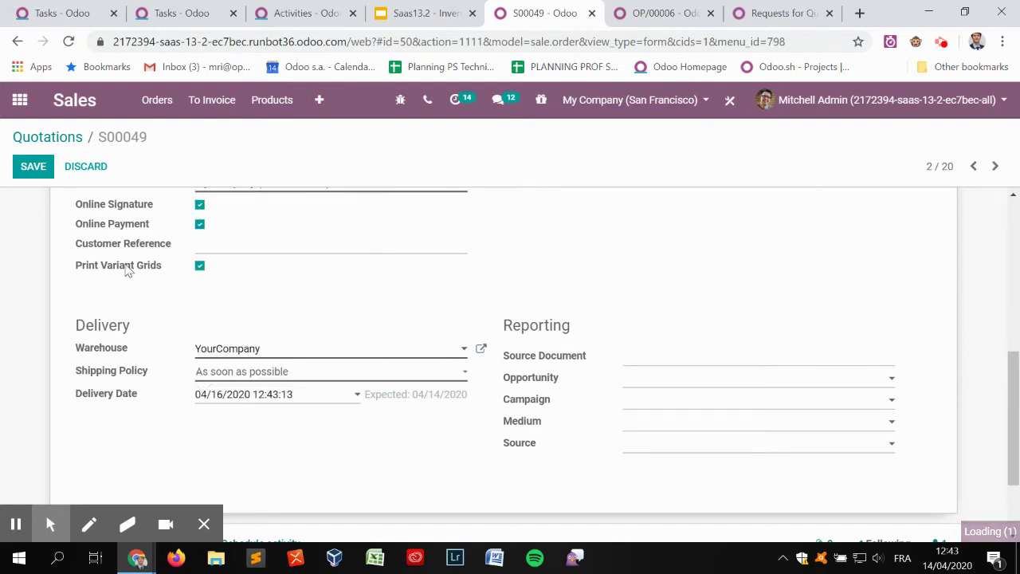
click(265, 400)
click(269, 299)
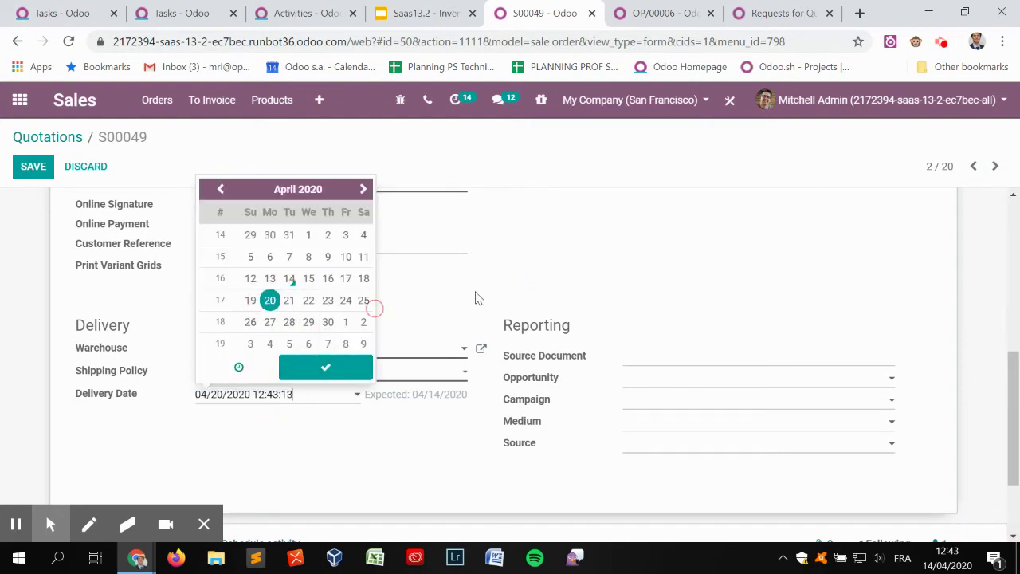
click(33, 167)
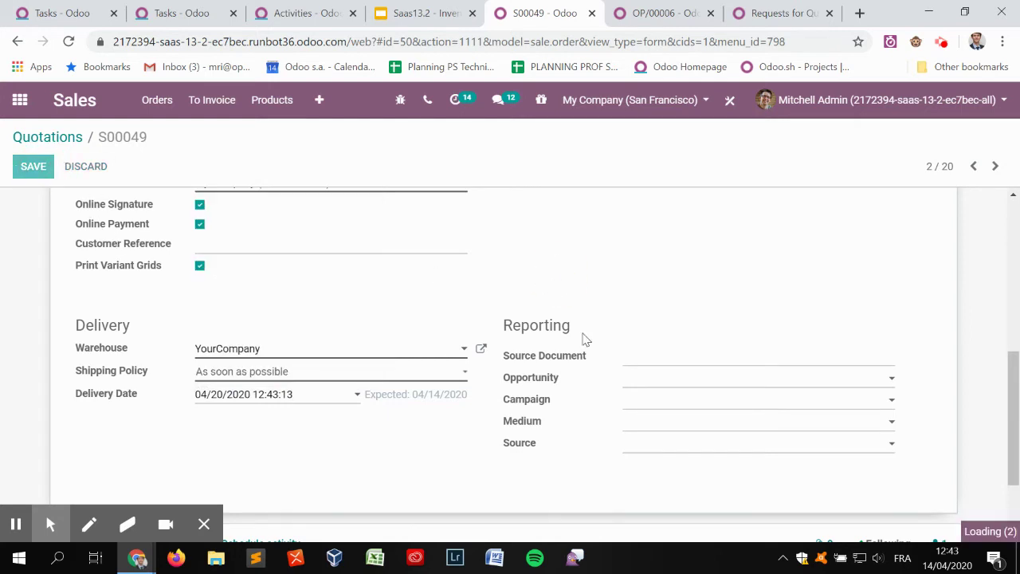
click(142, 209)
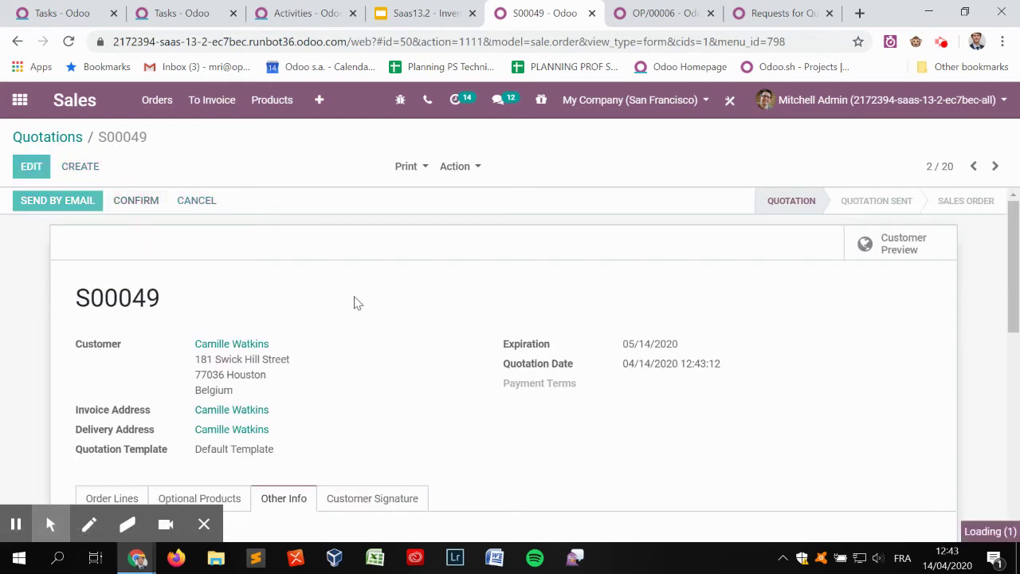
- Examine MRI Product RR's updated forecasted inventory as a graph and as a grid for this week and next, and return to the product
click(608, 25)
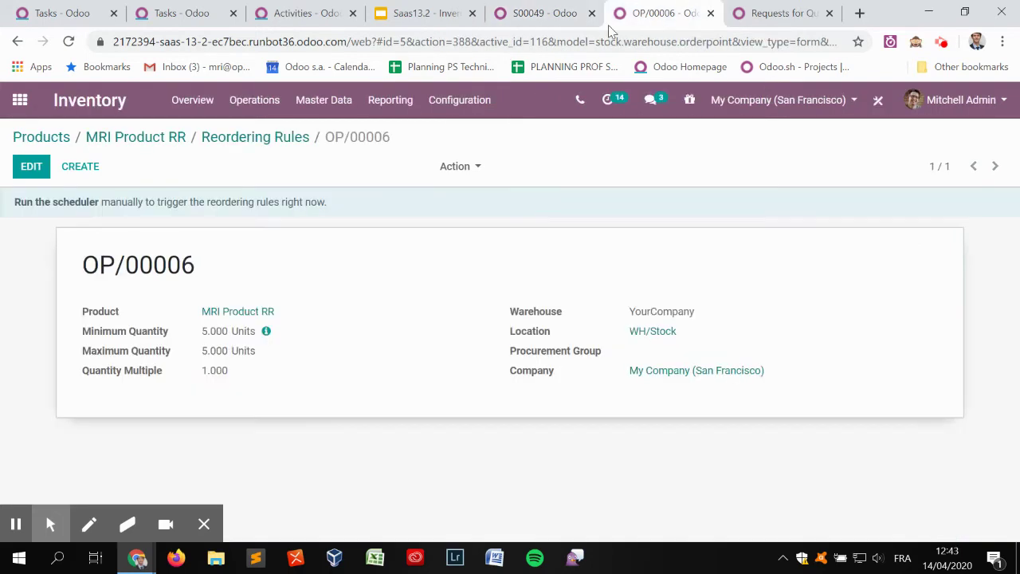
click(135, 137)
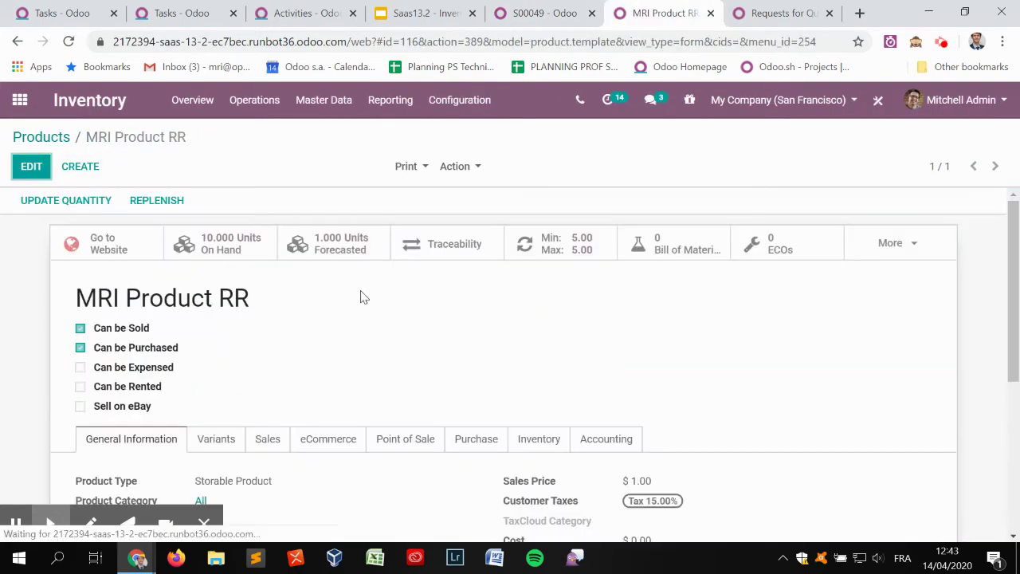
click(319, 247)
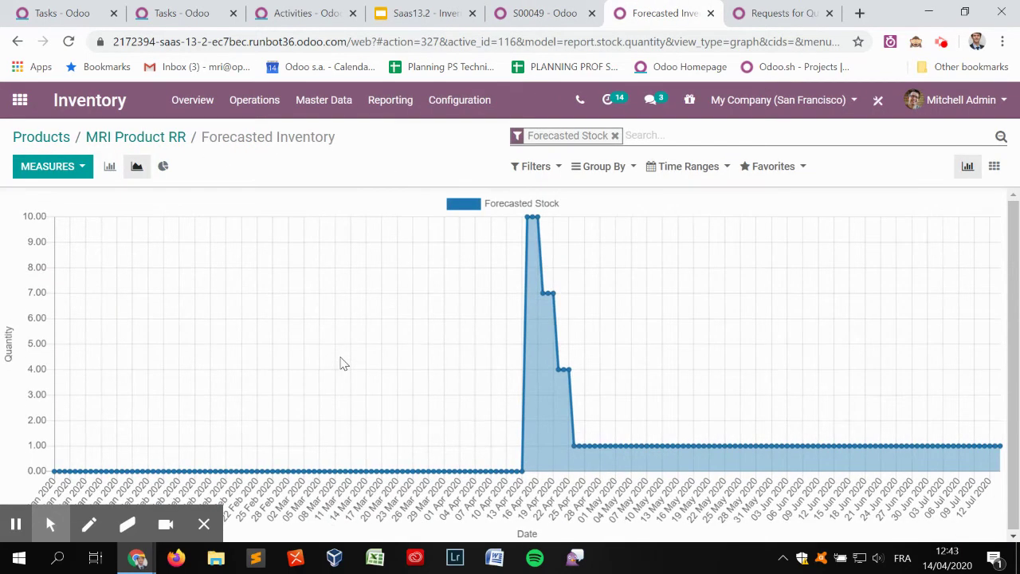
click(993, 166)
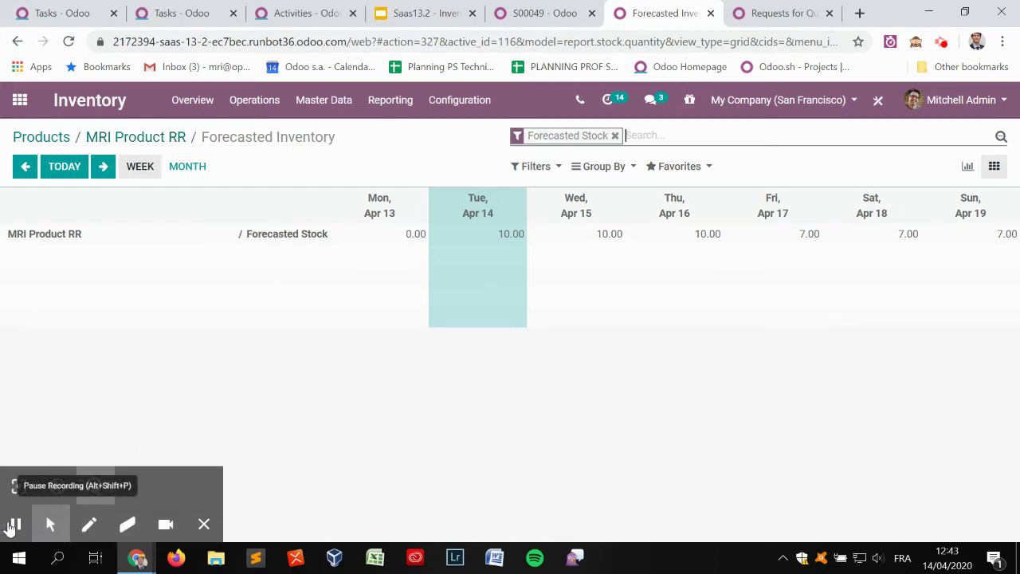
click(103, 169)
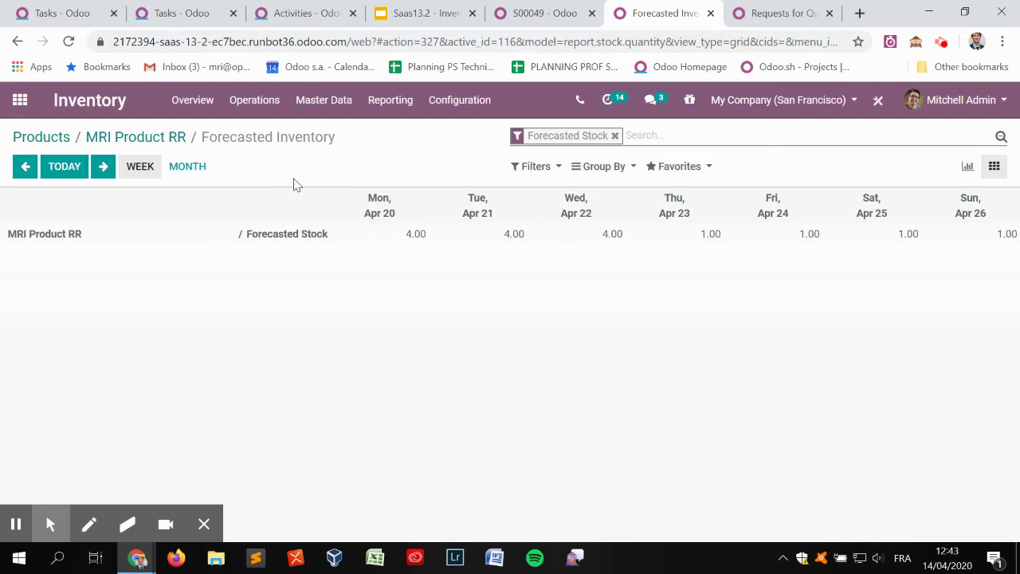
click(145, 140)
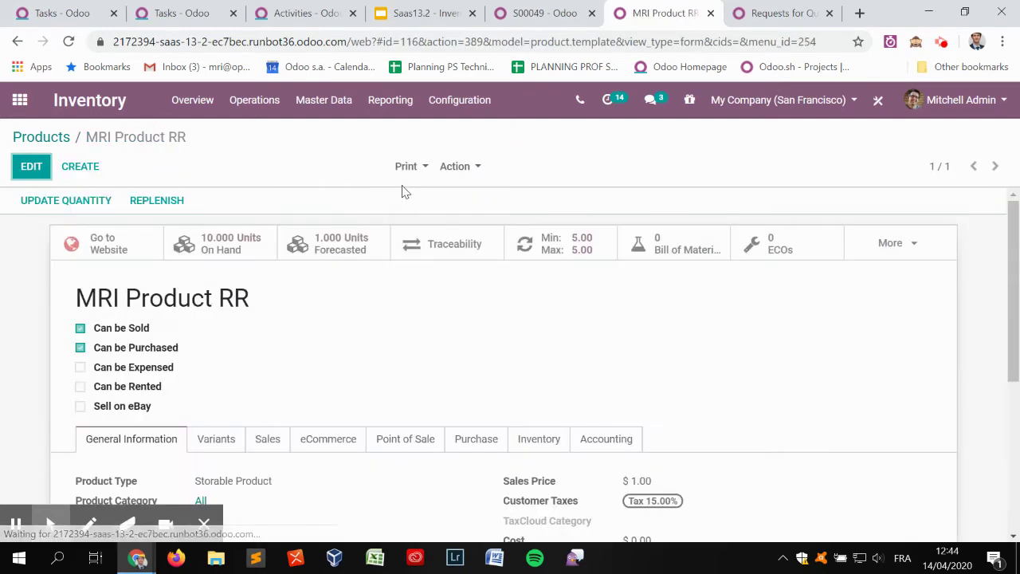
- Open reordering rule OP/00006 of MRI Product RR again and rerun the scheduler manually
click(569, 244)
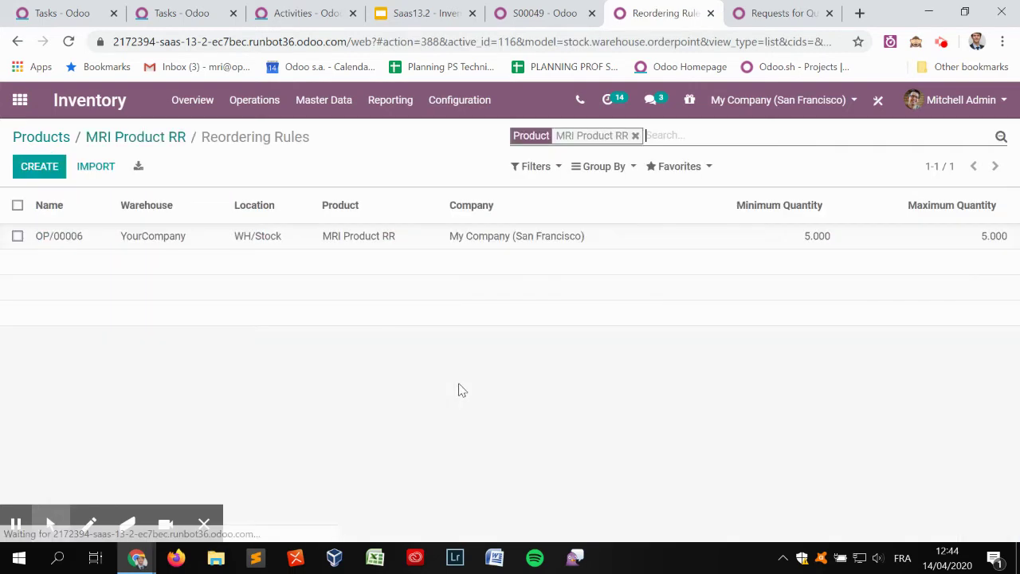
click(198, 236)
click(58, 202)
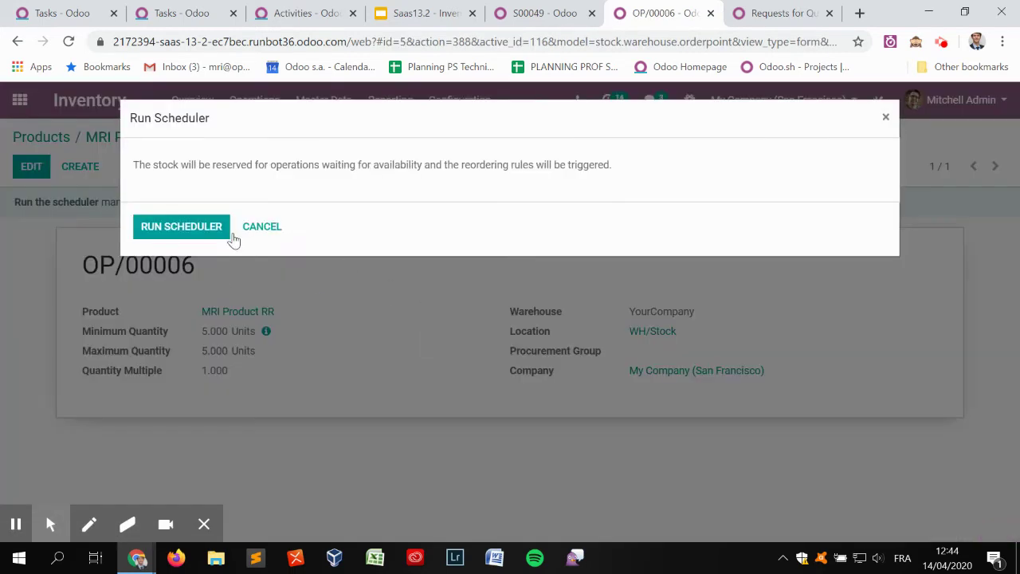
click(183, 225)
- Refresh the requests for quotation filtered on MRI Product RR, open the generated request and examine its product lines
click(802, 13)
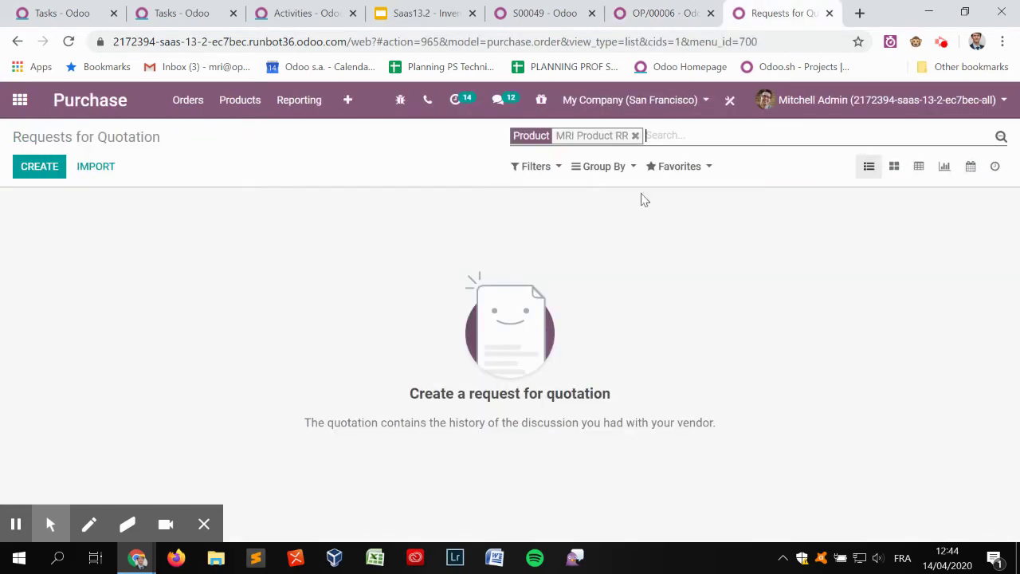
click(870, 168)
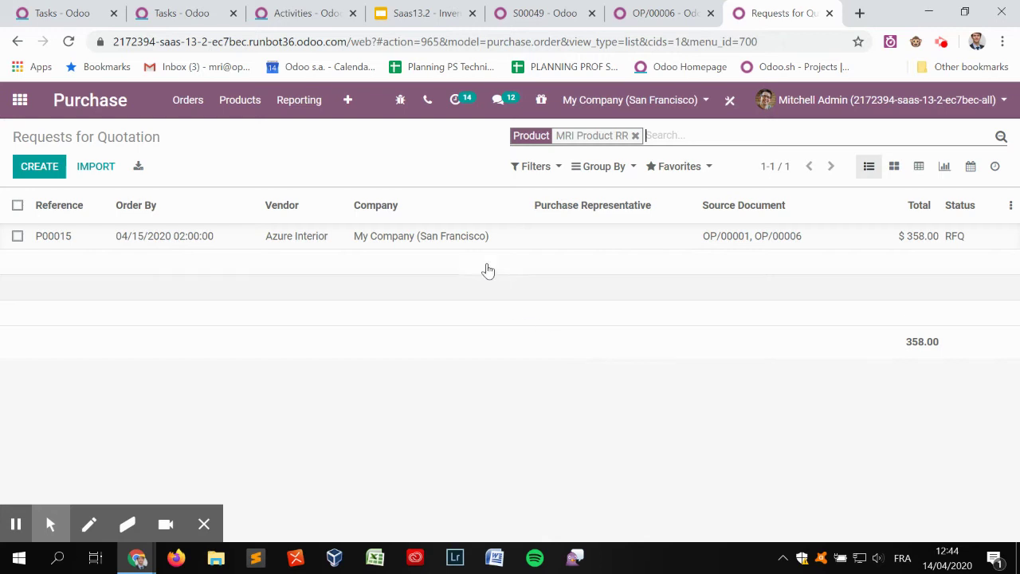
click(479, 241)
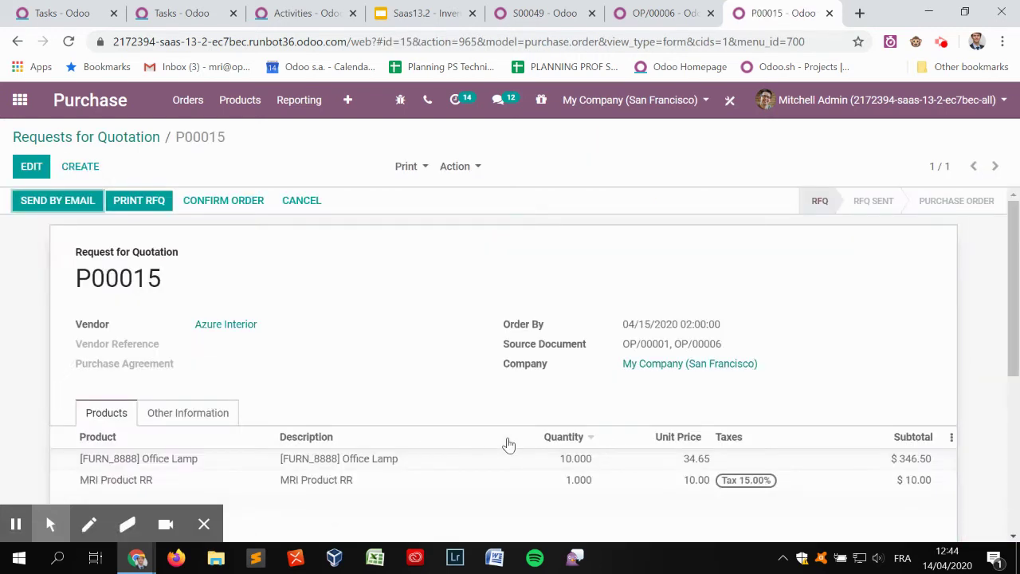
mouse_move(509, 444)
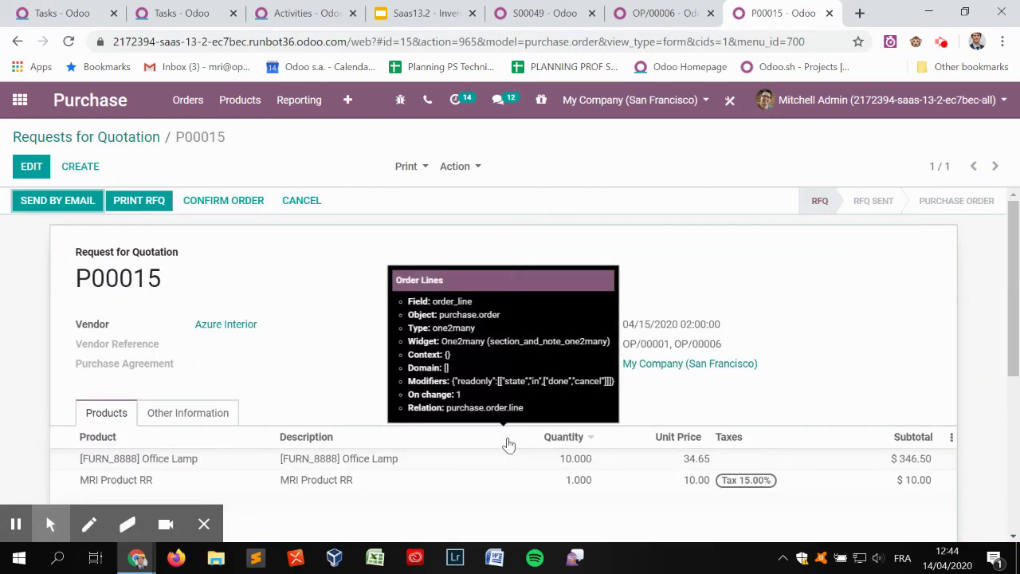
scroll(471, 498, down, 1)
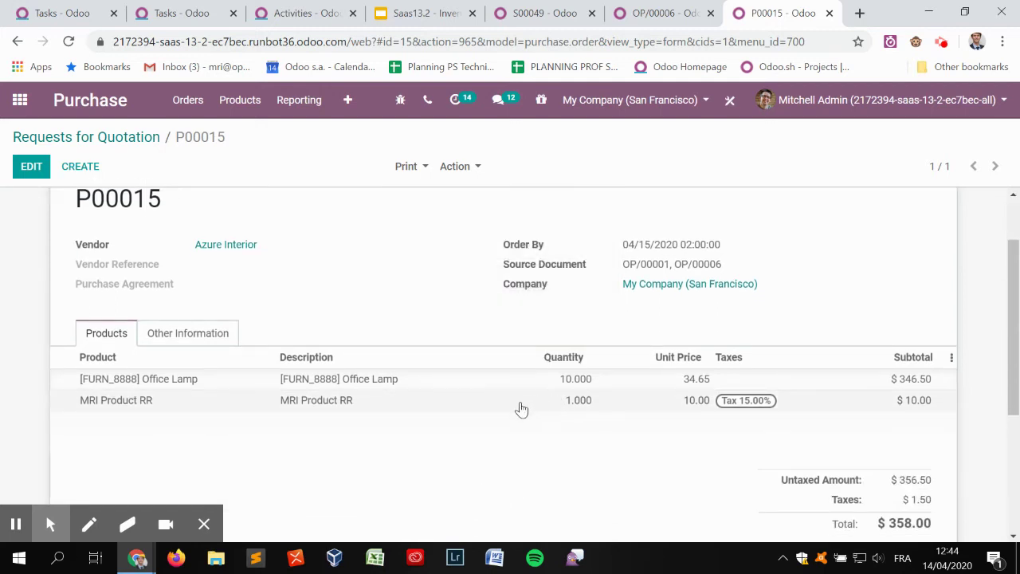
scroll(412, 482, up, 1)
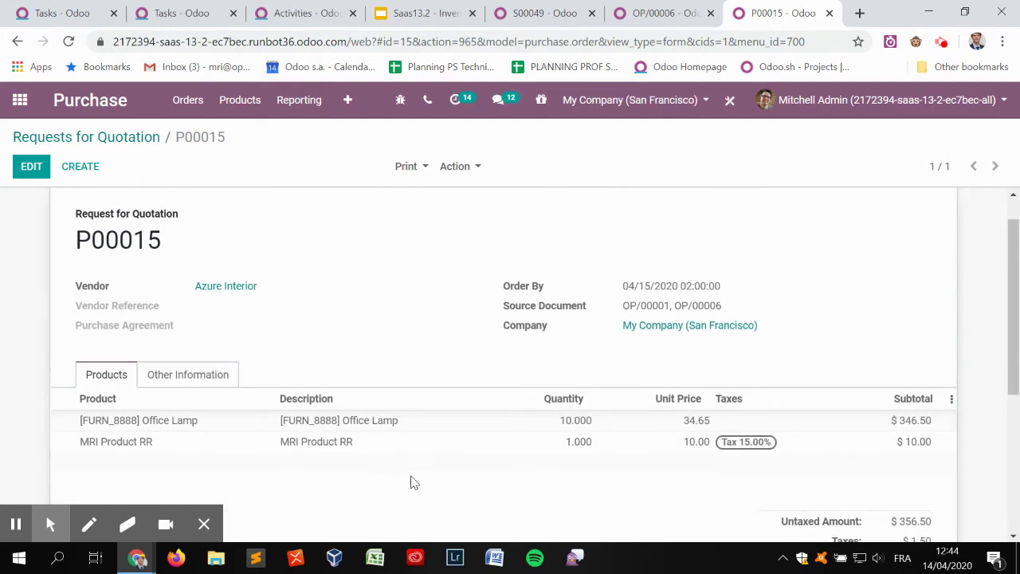
scroll(414, 482, up, 1)
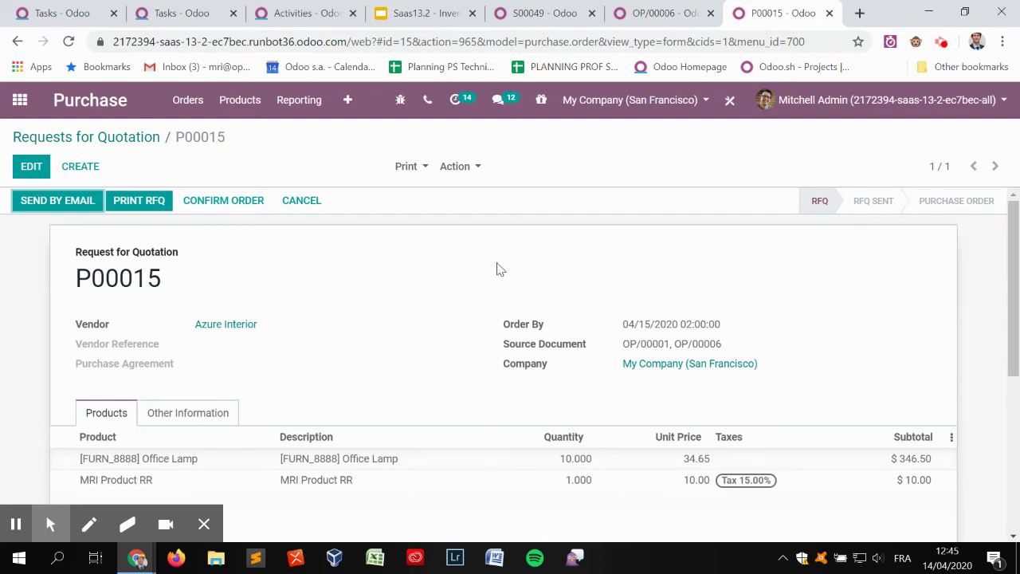
- Switch to the Saas13.2 - Inventory Update presentation in Google Slides to review the New features list
key(ctrl+shift+Tab)
key(ctrl+shift+Tab)
key(ctrl+shift+Tab)
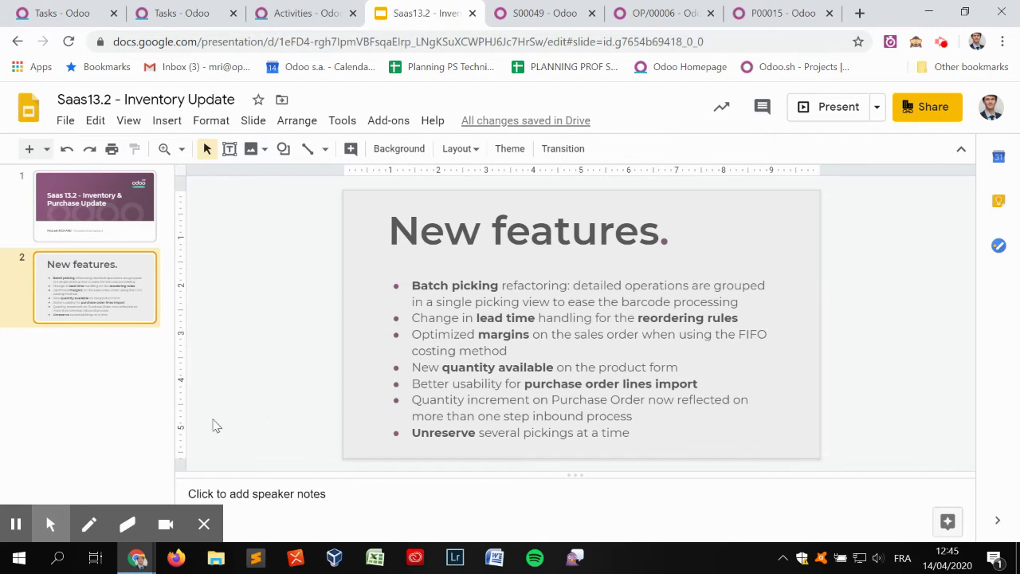
click(16, 525)
- Switch back to the Odoo sales tab, open the Inventory app there and close the reordering rule and purchase tabs
click(528, 14)
click(20, 99)
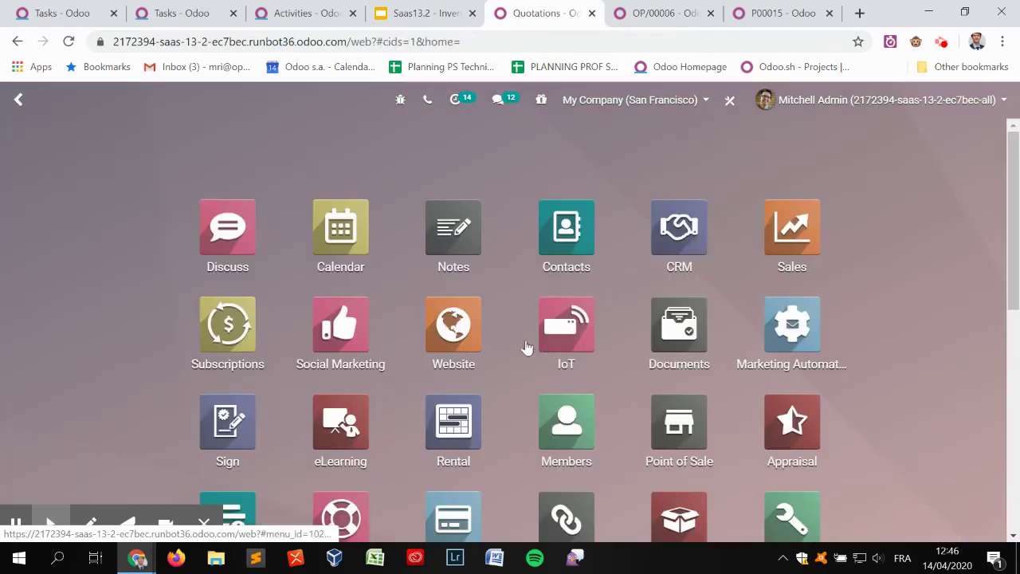
scroll(592, 399, down, 1)
click(678, 438)
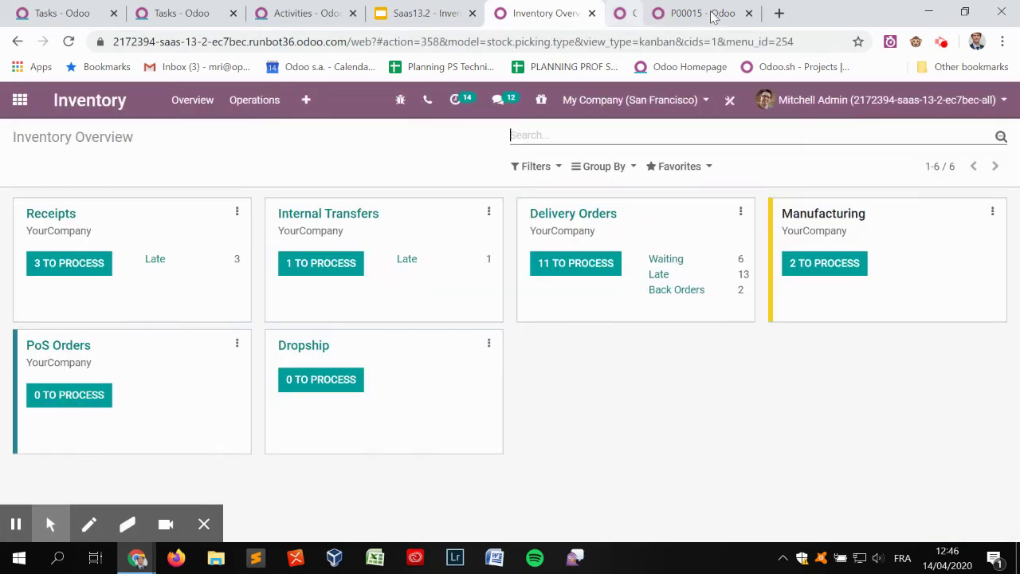
click(711, 12)
click(711, 13)
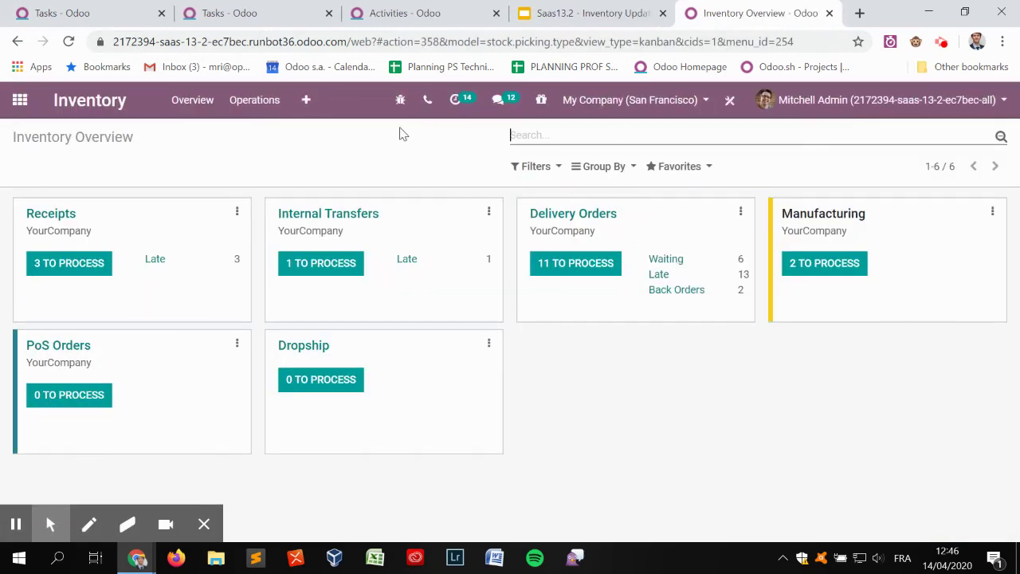
- Create a product named MRI FIFO Product in the Inventory app and save it
click(306, 100)
click(323, 158)
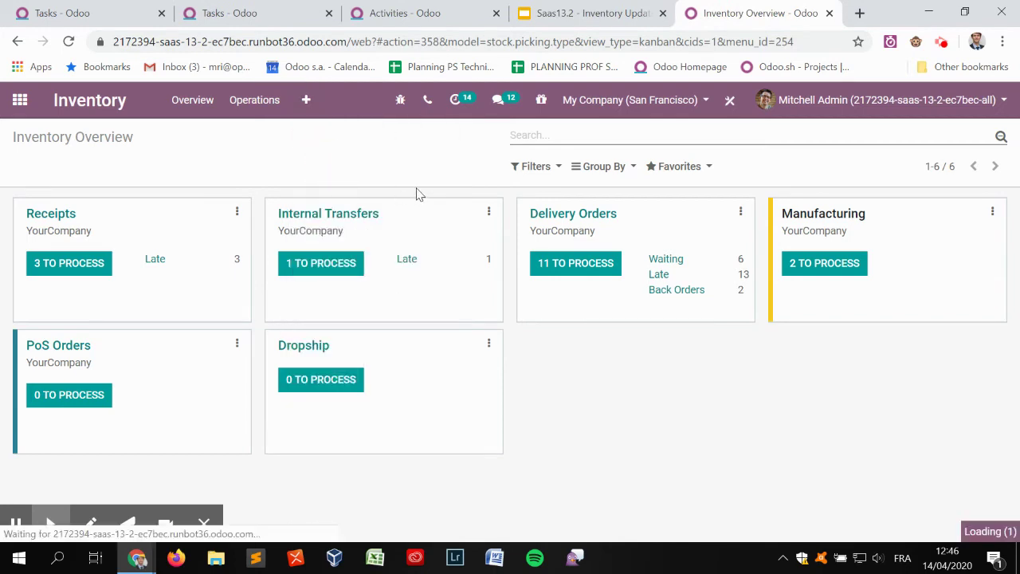
click(39, 165)
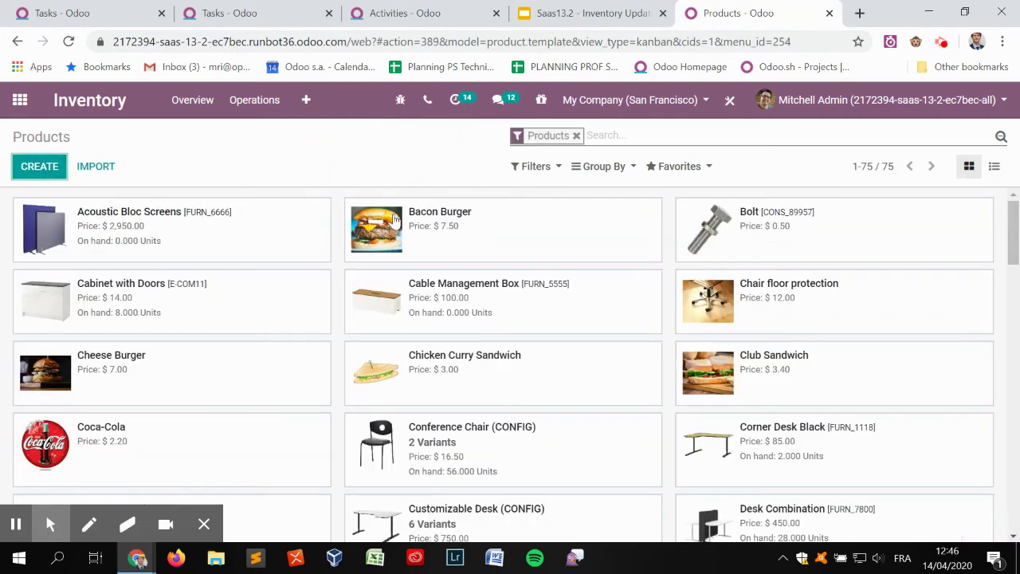
text(MRI)
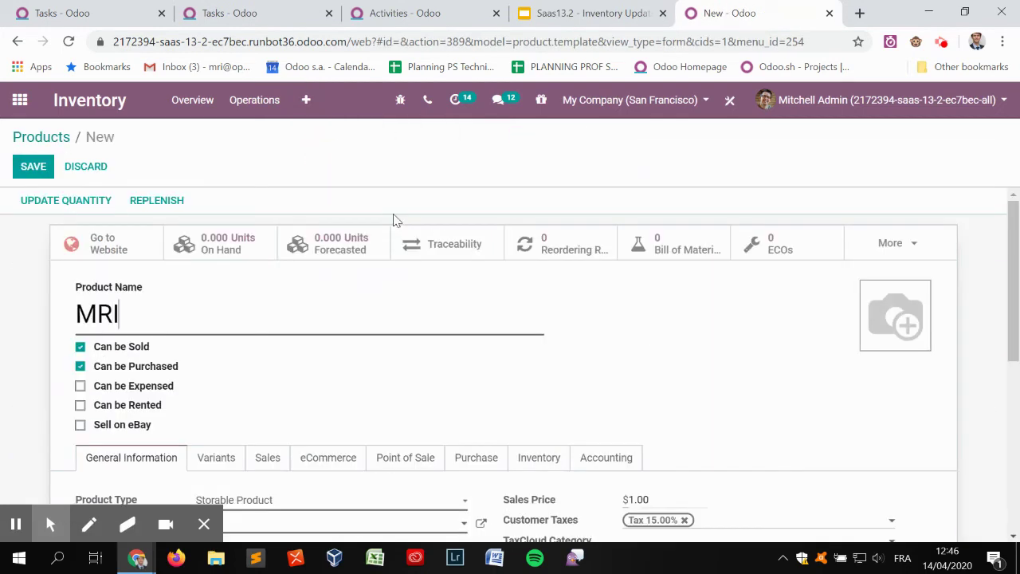
text( FIFO Product)
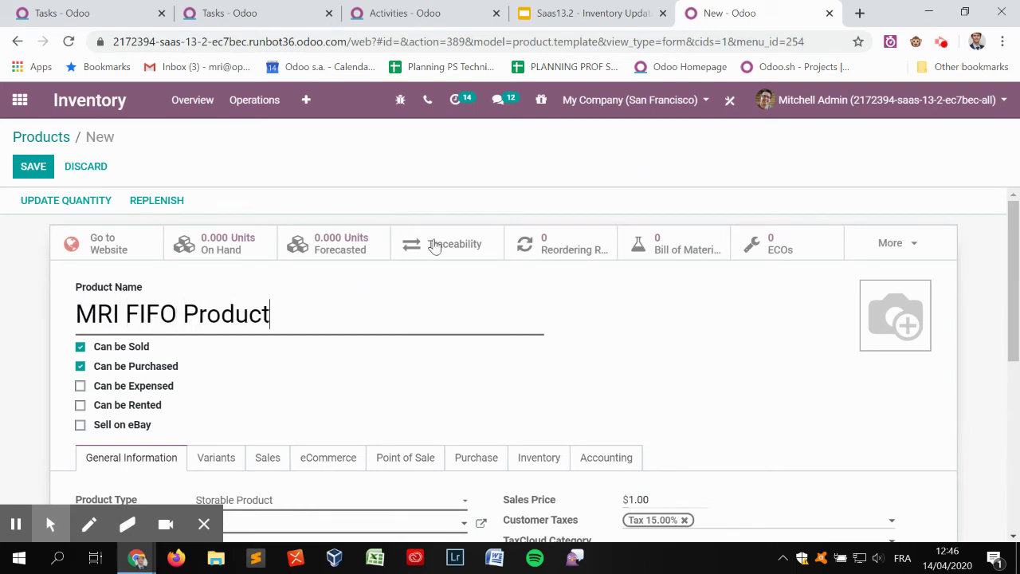
scroll(474, 273, down, 1)
click(33, 167)
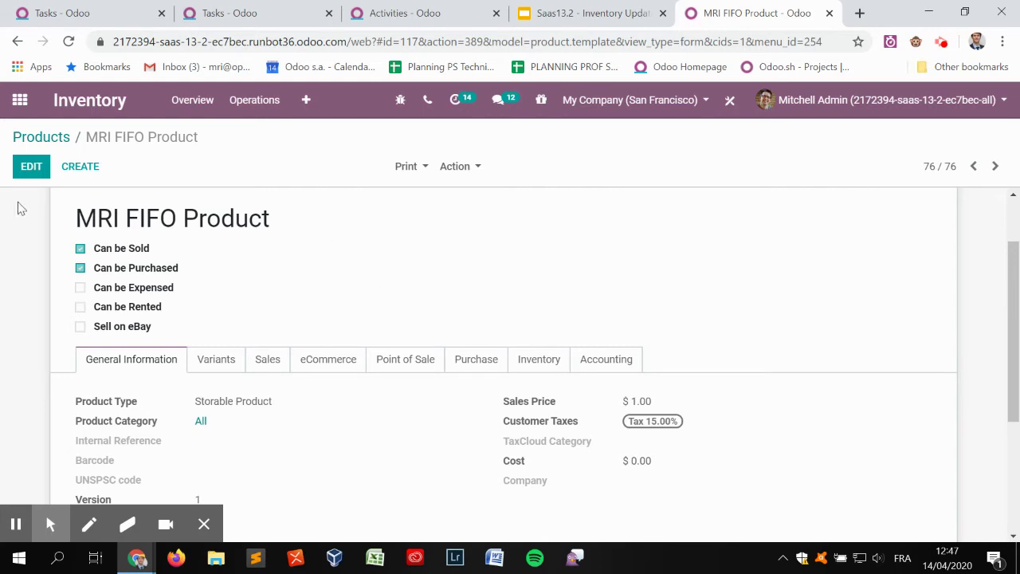
- Edit MRI FIFO Product to add Azure Interior as vendor with a purchase price of 10
click(32, 165)
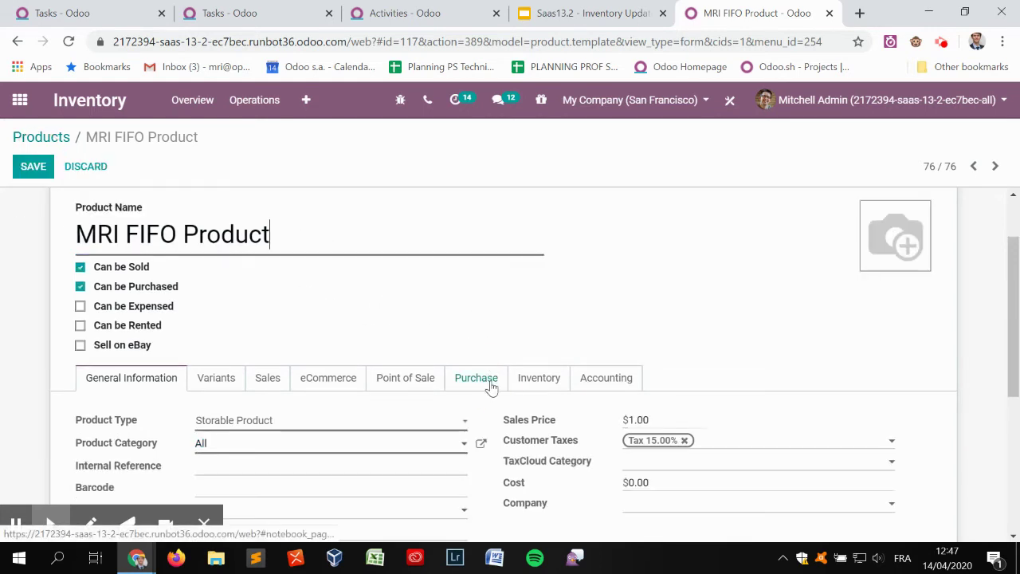
click(488, 379)
click(104, 424)
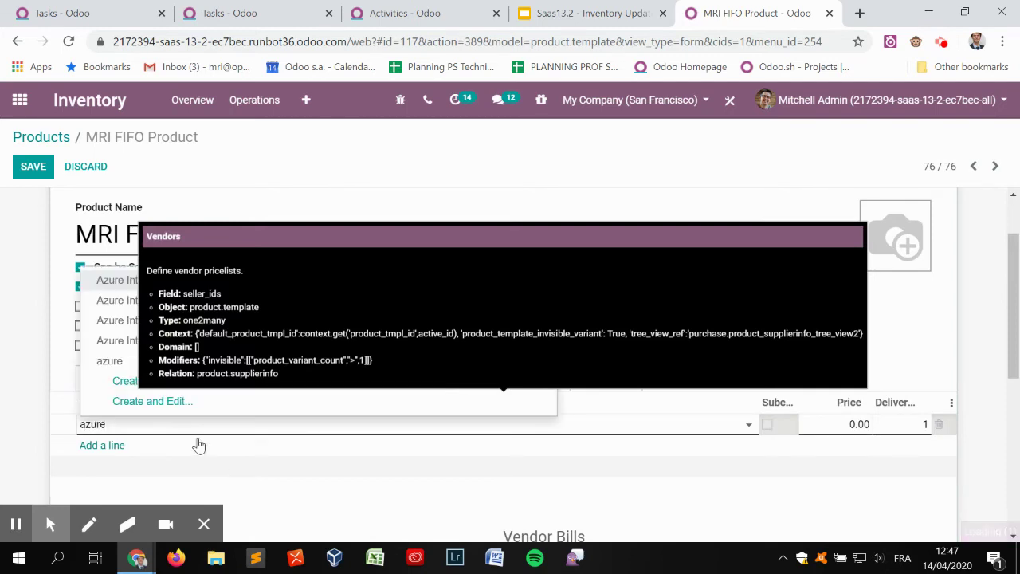
click(152, 280)
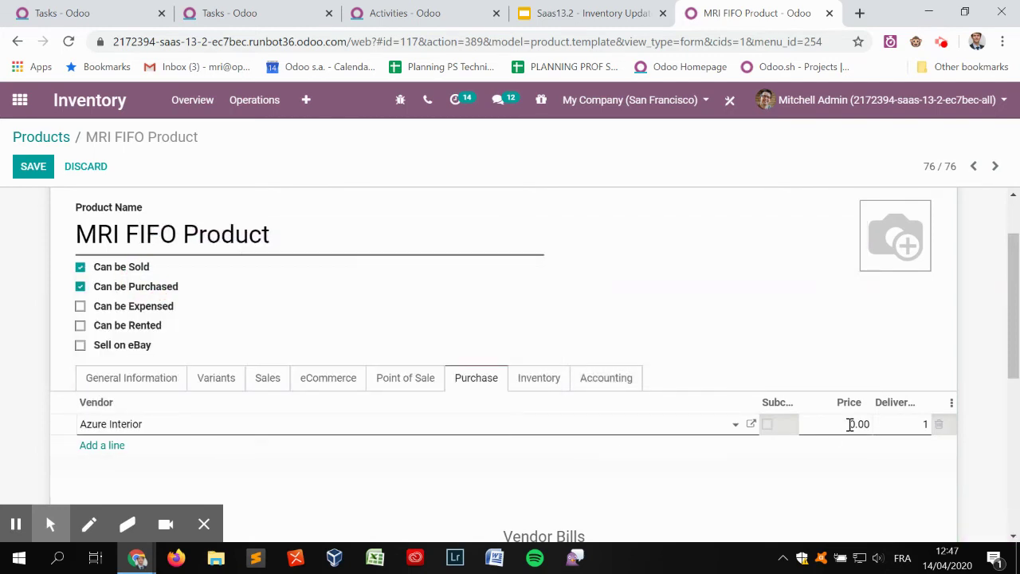
click(850, 423)
text(10)
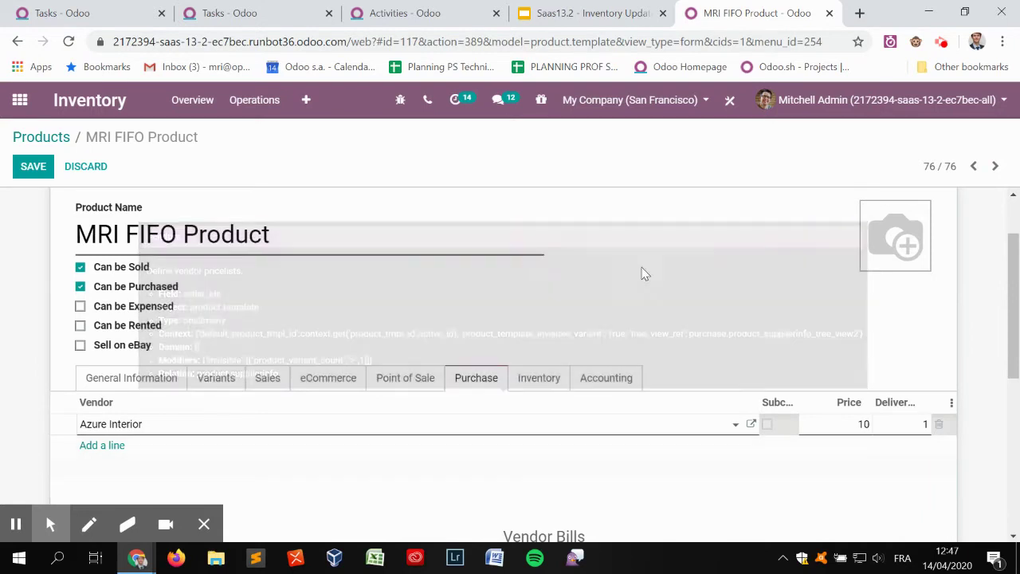
click(565, 325)
- Create a new product category named FIFO and assign it to MRI FIFO Product
click(100, 379)
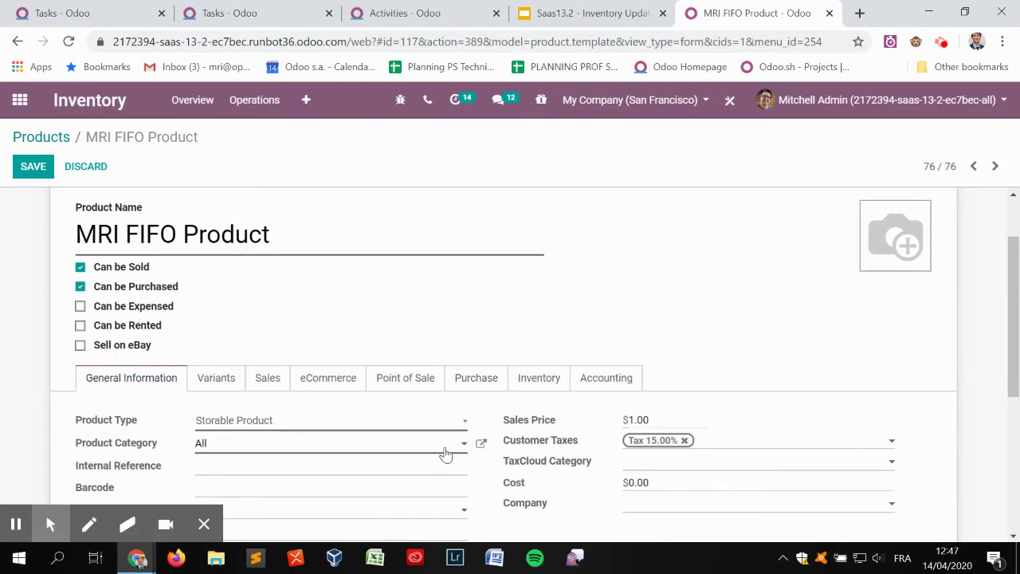
text(FIFO)
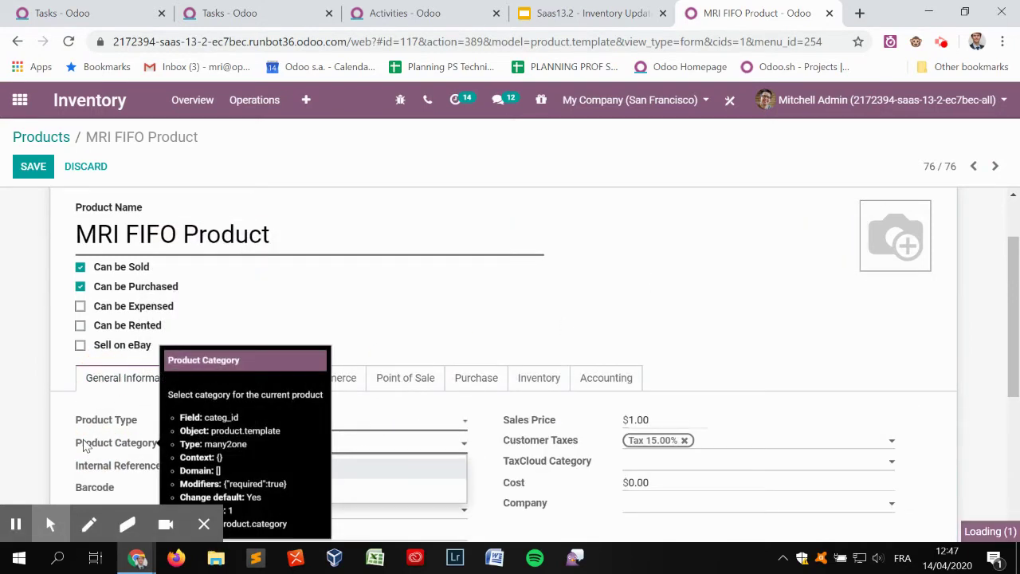
click(352, 470)
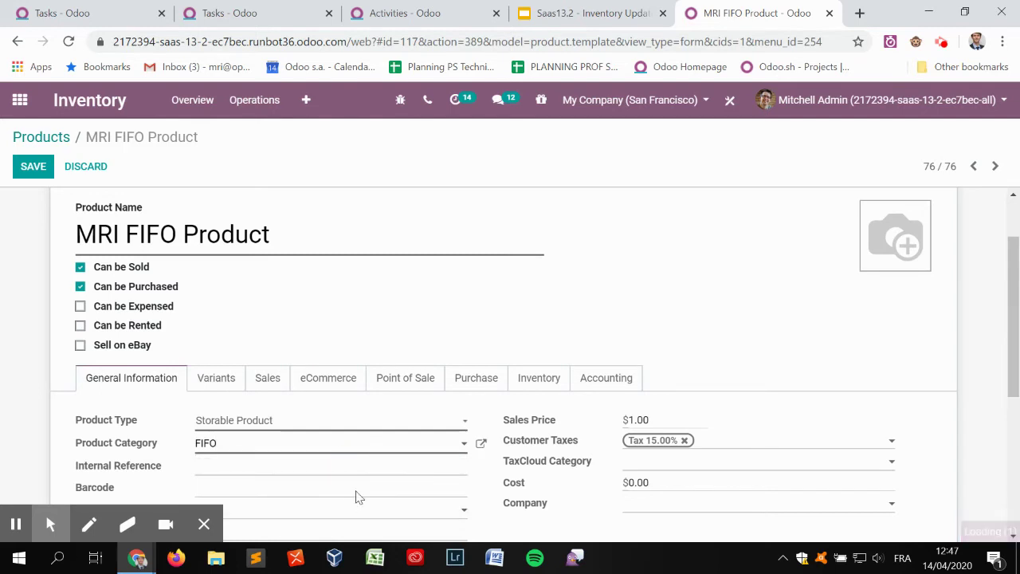
- Set the FIFO category's costing method to First In First Out (FIFO) and its parent category to All
click(478, 443)
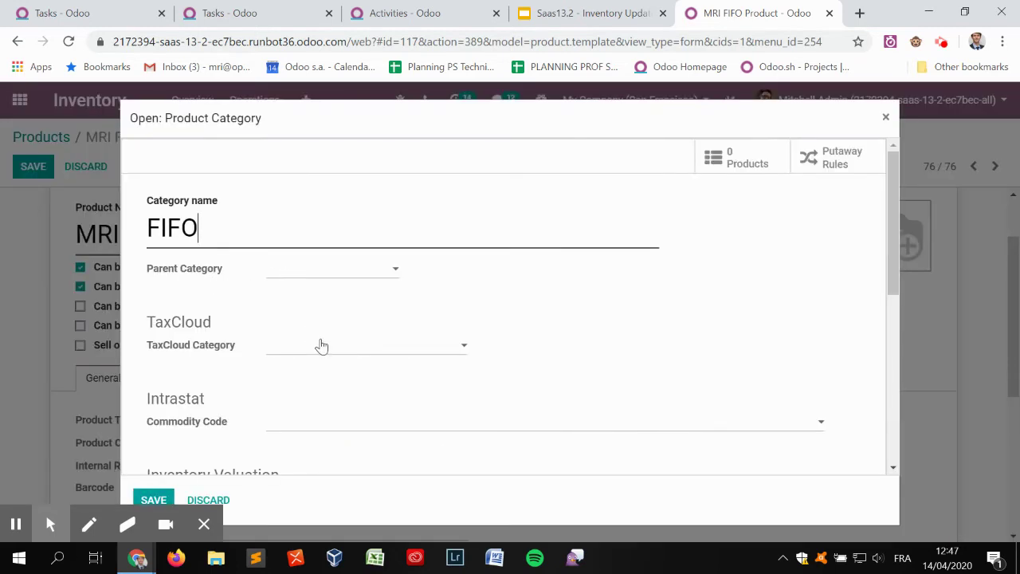
scroll(289, 317, down, 1)
scroll(295, 322, down, 1)
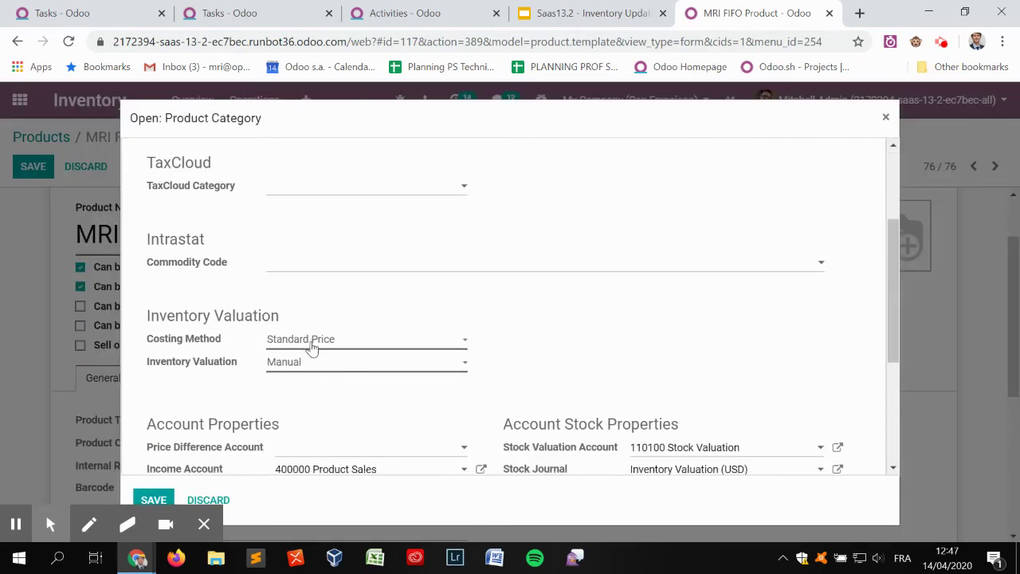
click(311, 346)
click(311, 369)
click(281, 229)
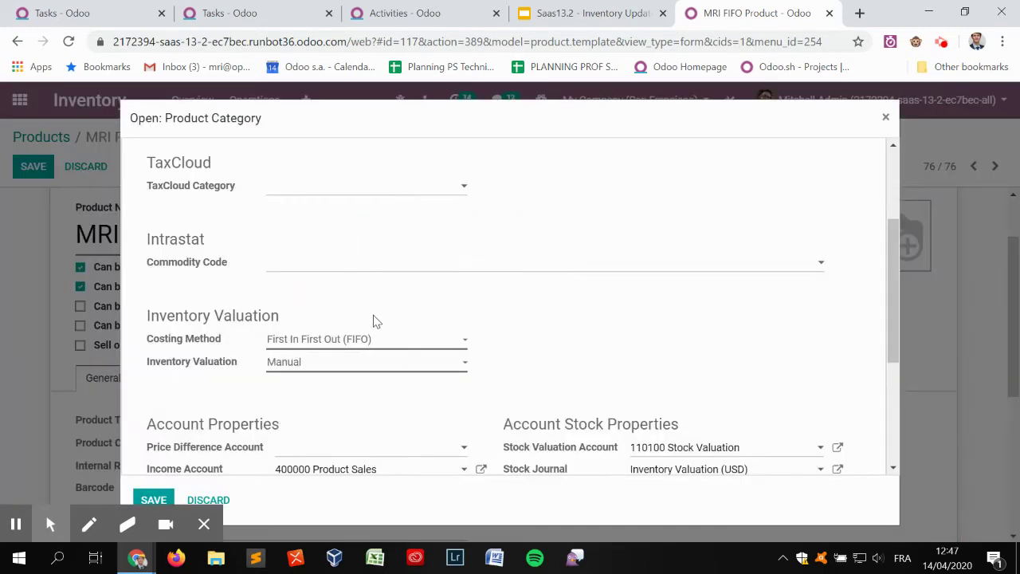
scroll(351, 302, up, 2)
click(320, 271)
click(319, 292)
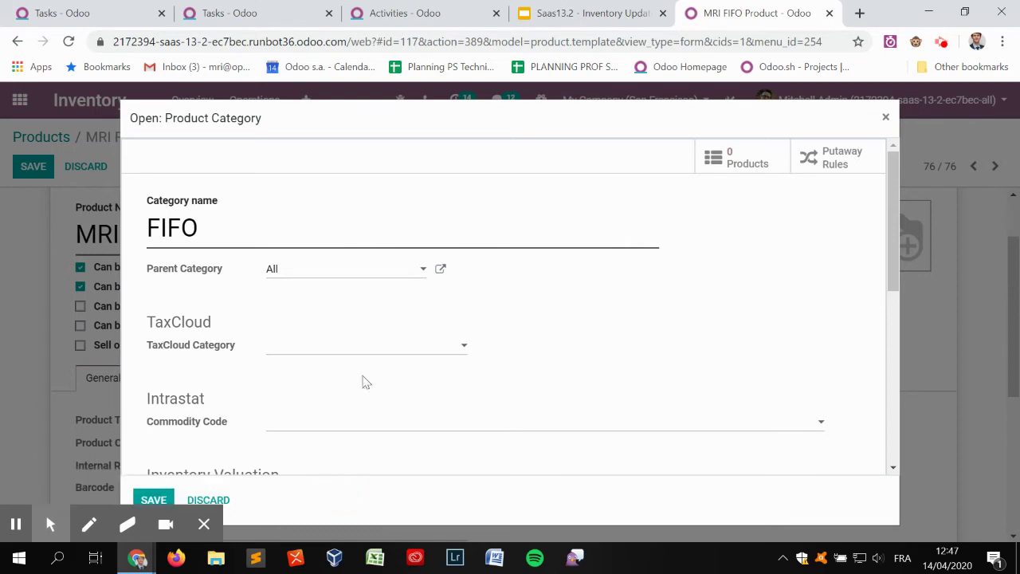
click(165, 498)
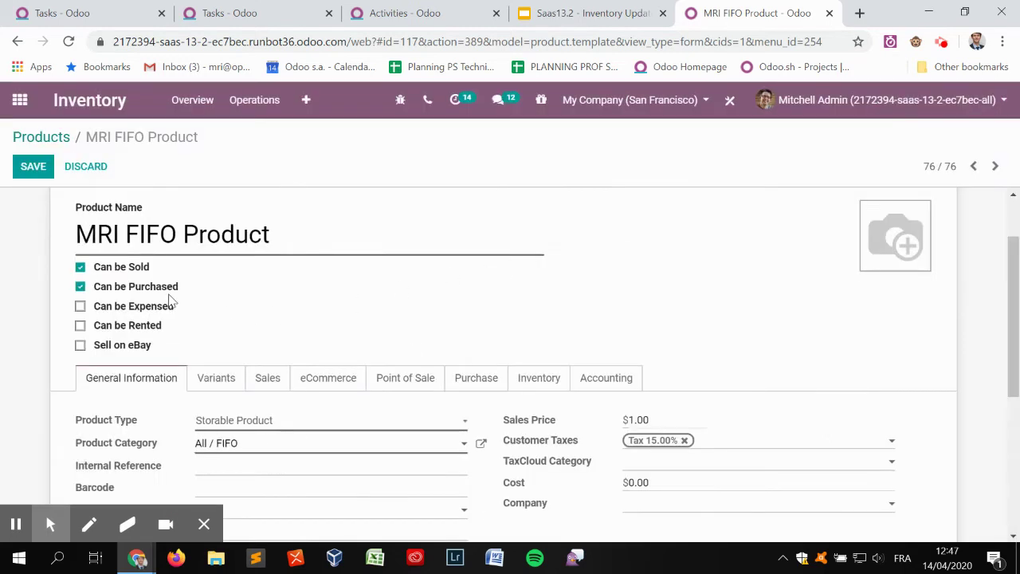
- Save MRI FIFO Product and check its cost in the general information
scroll(308, 285, down, 1)
click(33, 166)
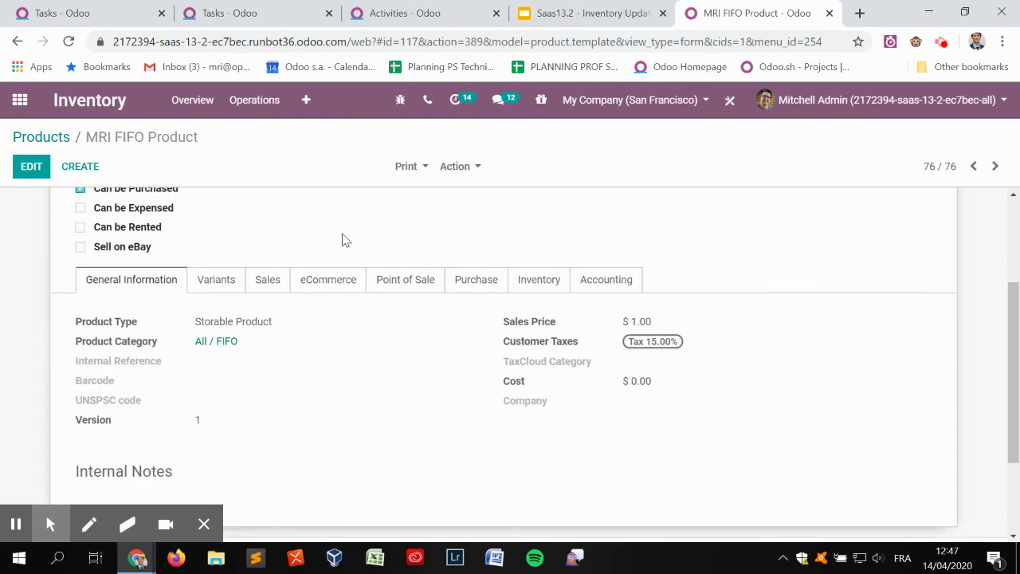
double_click(641, 381)
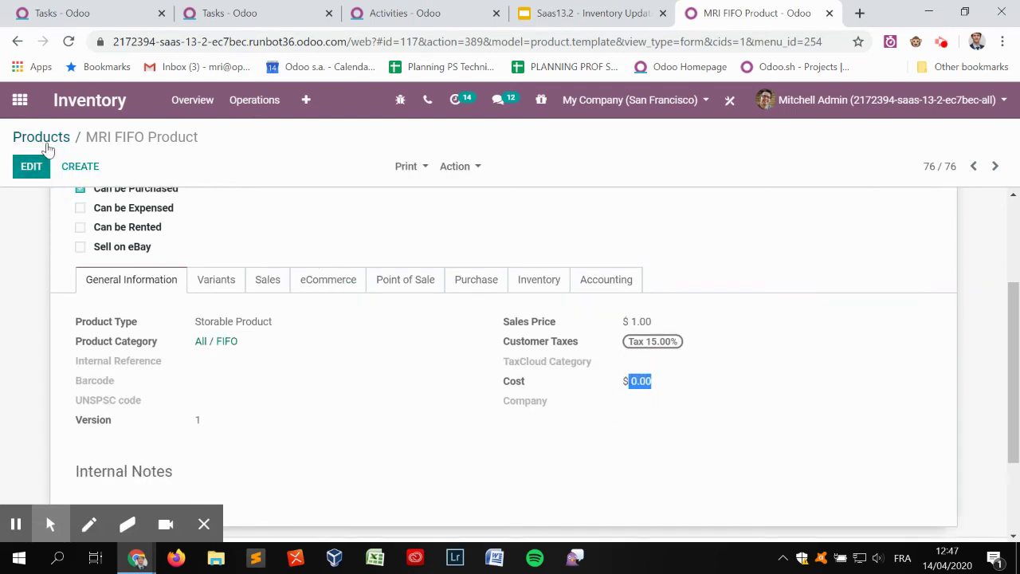
- Start a new request for quotation in the Purchase app with Azure Interior as vendor
click(20, 99)
scroll(497, 355, down, 3)
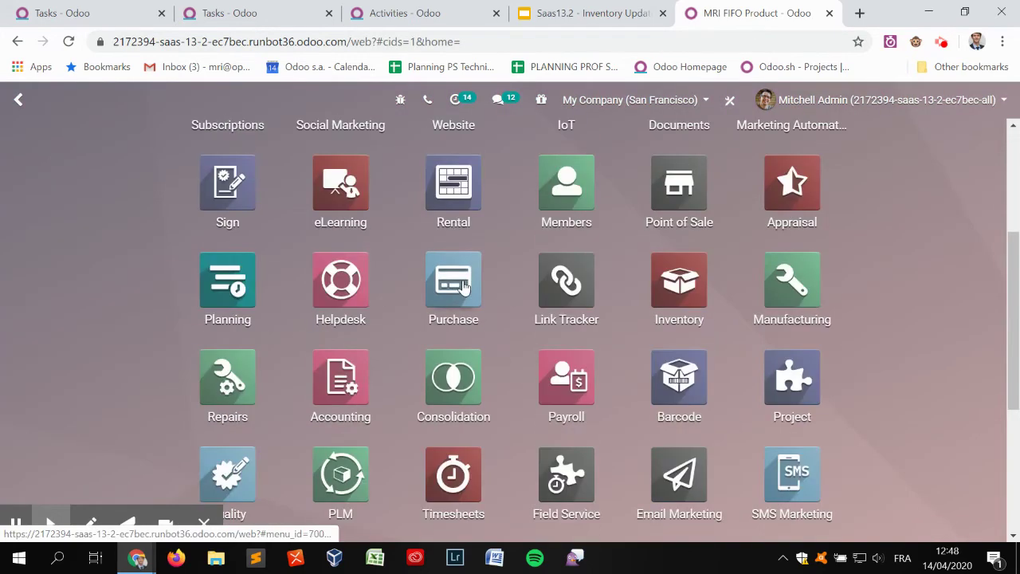
click(453, 288)
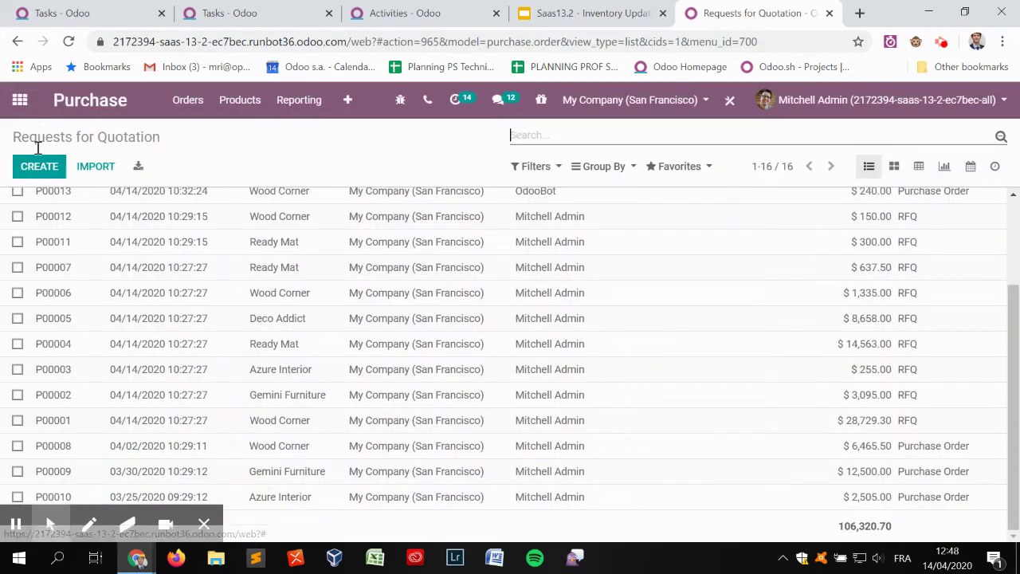
click(35, 167)
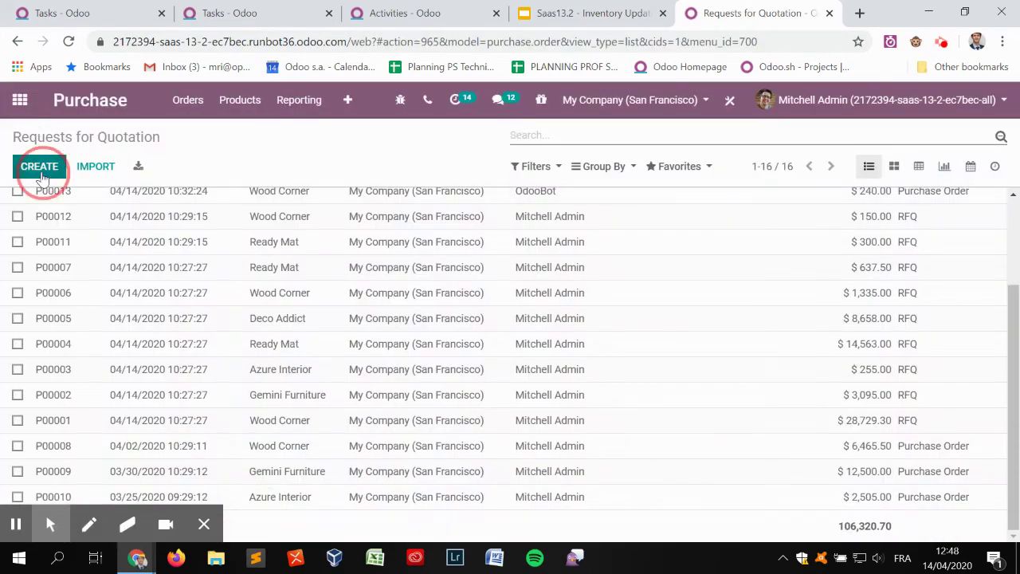
text(azure)
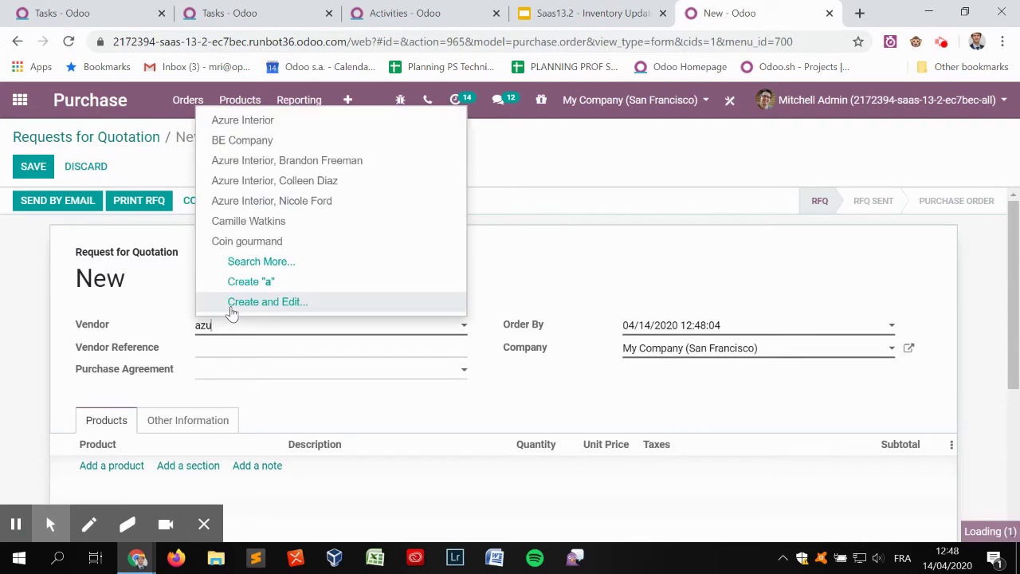
click(258, 349)
- Add 10 units of MRI FIFO Product to the request for quotation and save it
click(125, 466)
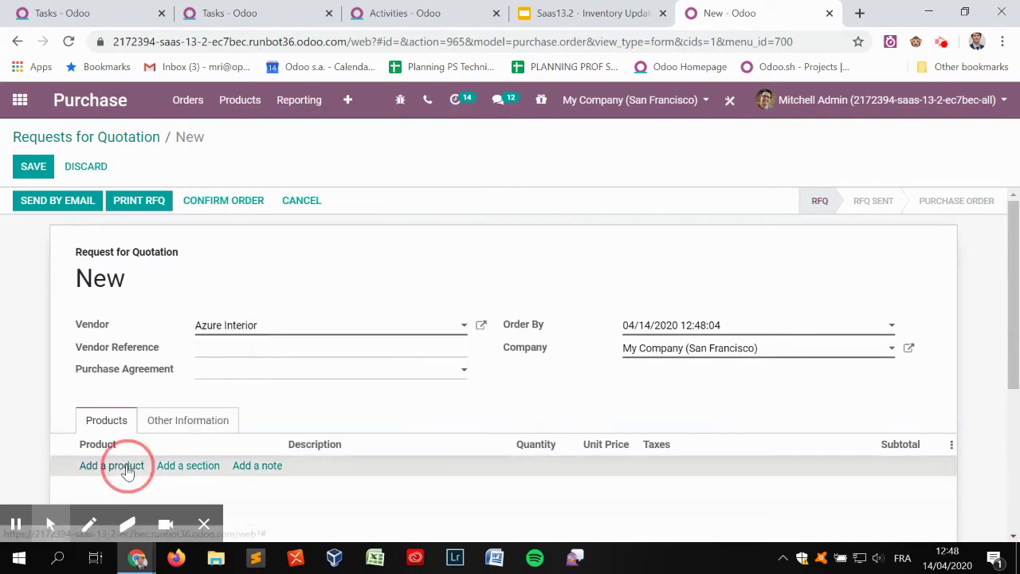
text(fifo)
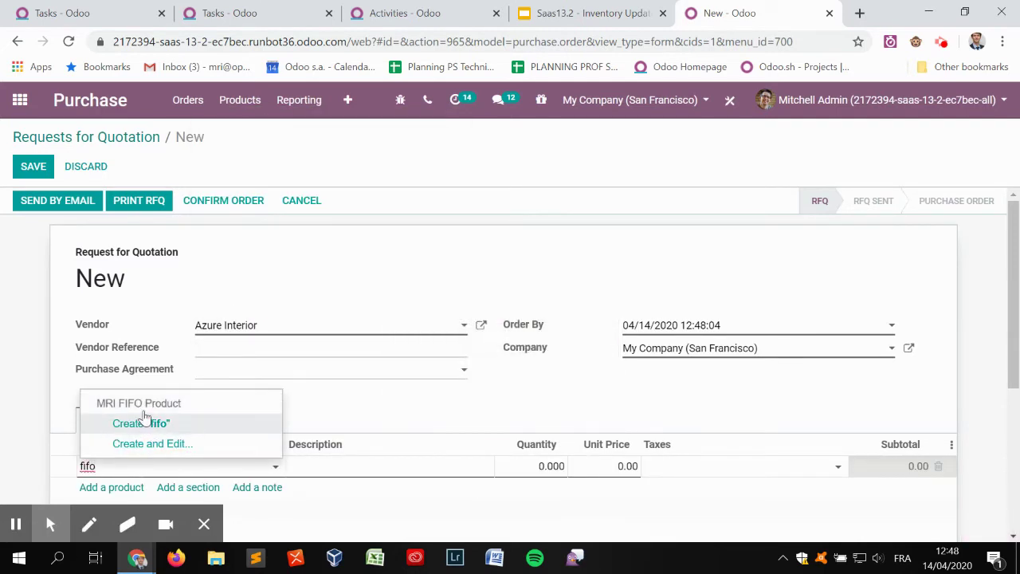
click(140, 404)
click(539, 471)
text(10)
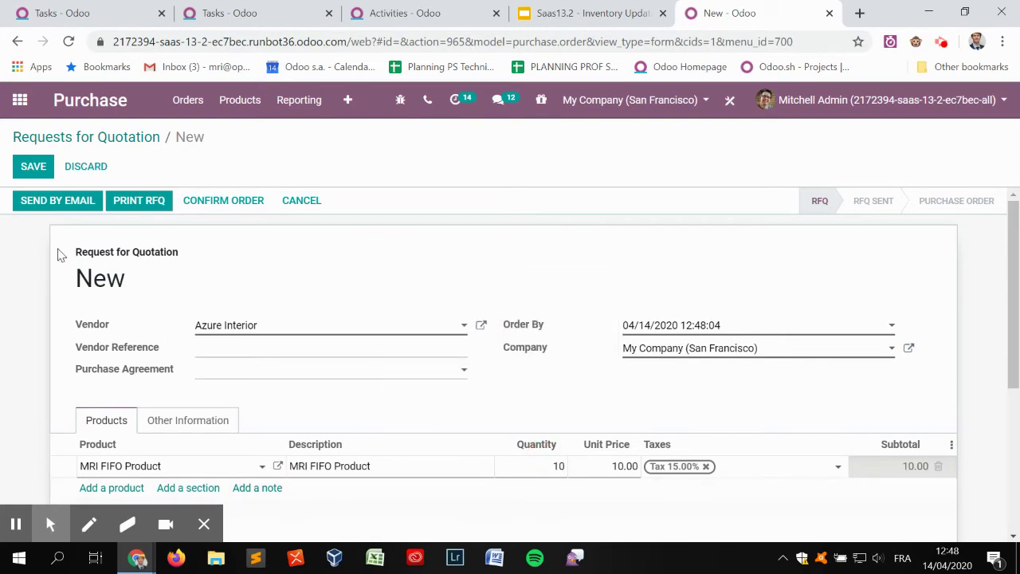
click(33, 166)
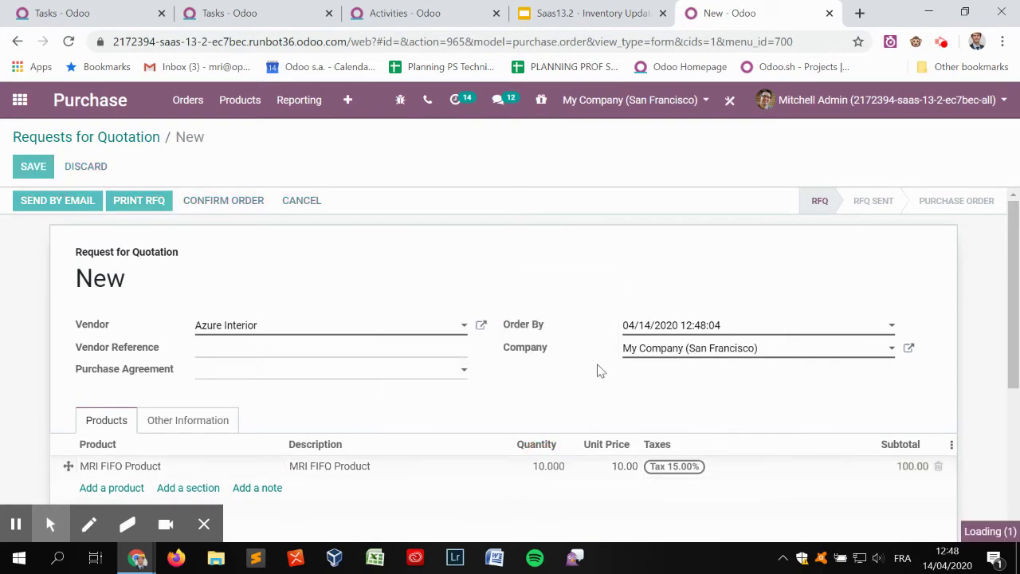
- Confirm the purchase order, open its receipt and validate it for the full quantity with an immediate transfer
click(259, 201)
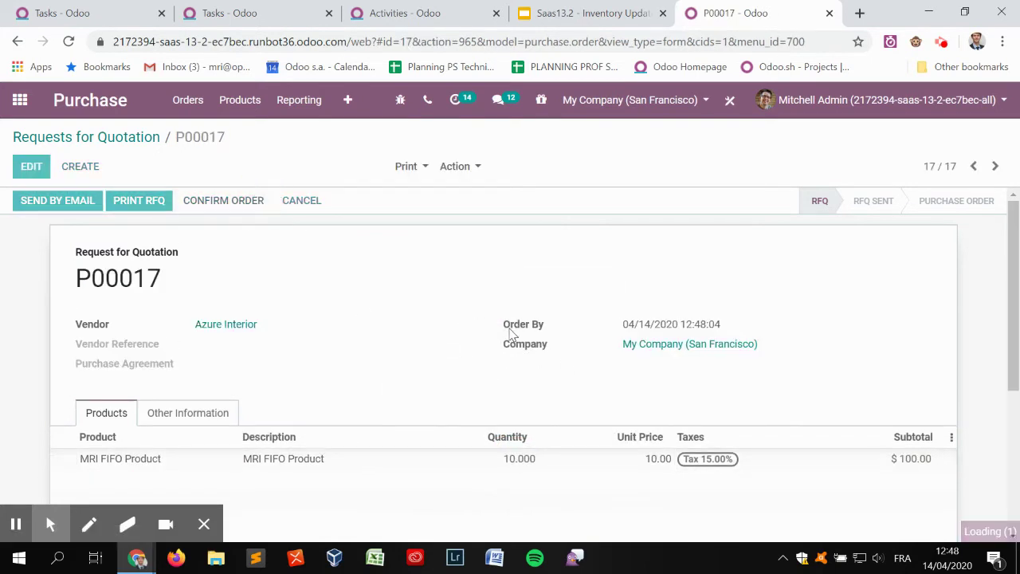
click(859, 245)
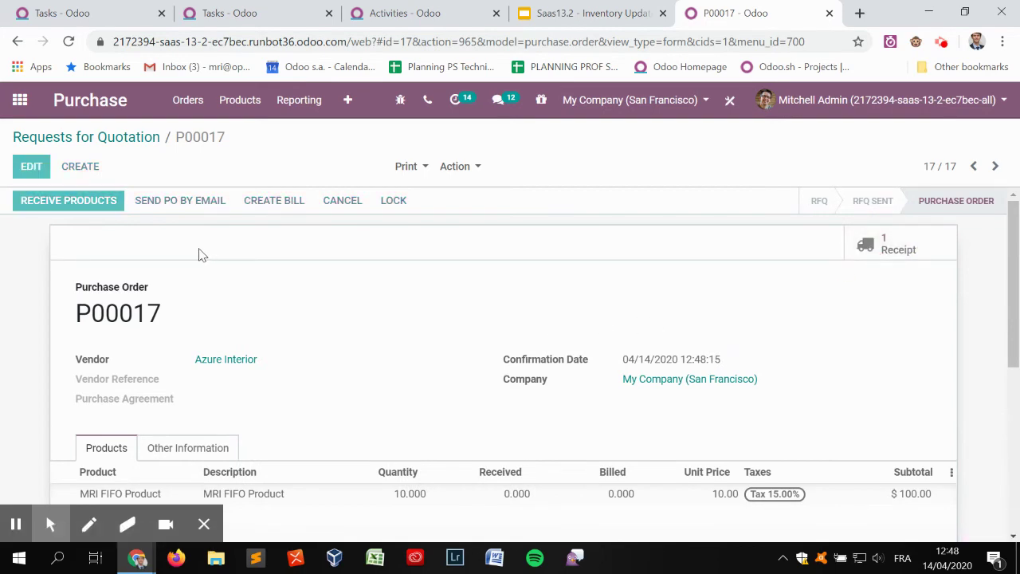
click(44, 200)
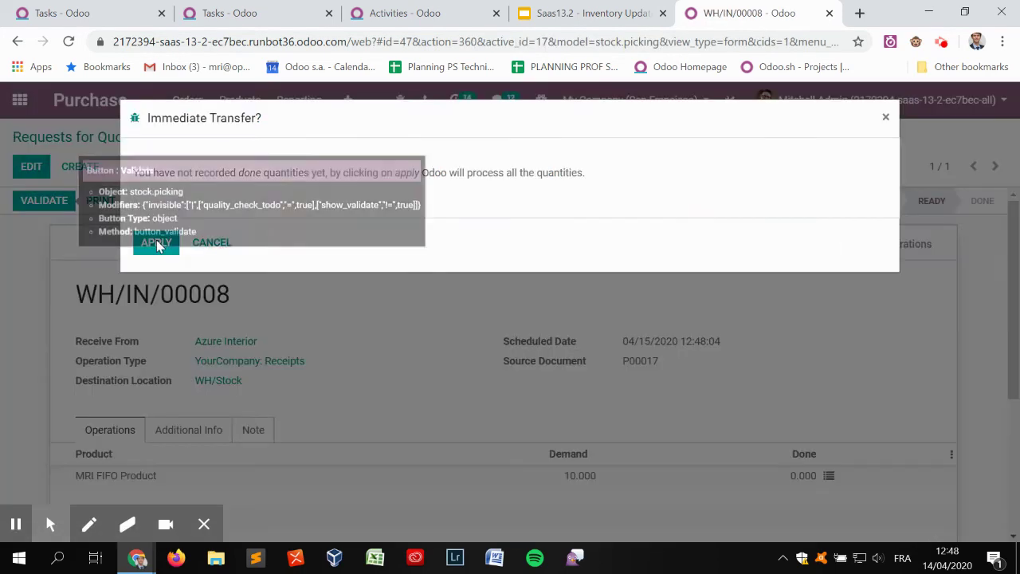
click(163, 254)
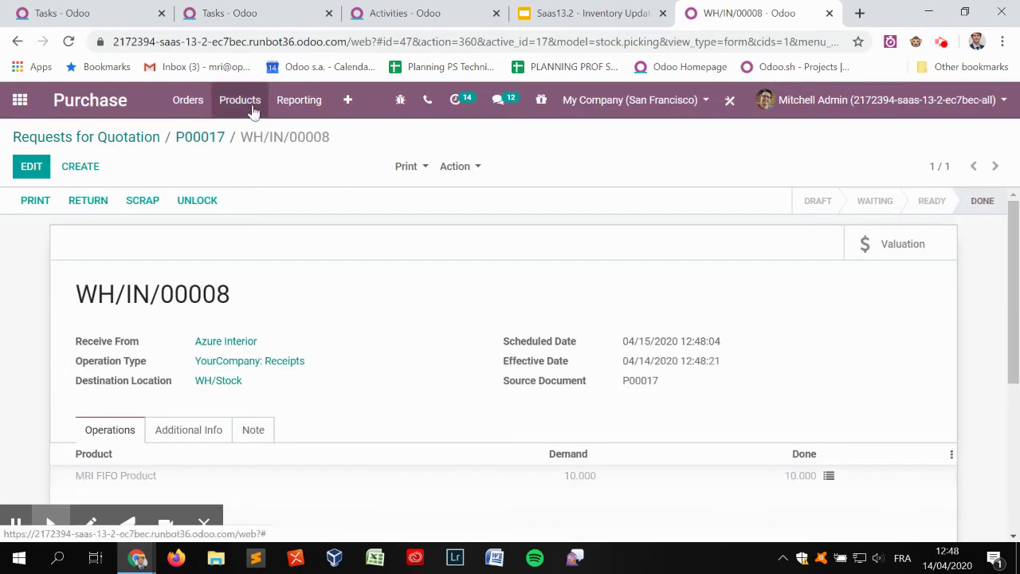
- Search the purchasable products for "mri", open MRI FIFO Product and check its cost
click(240, 100)
click(251, 135)
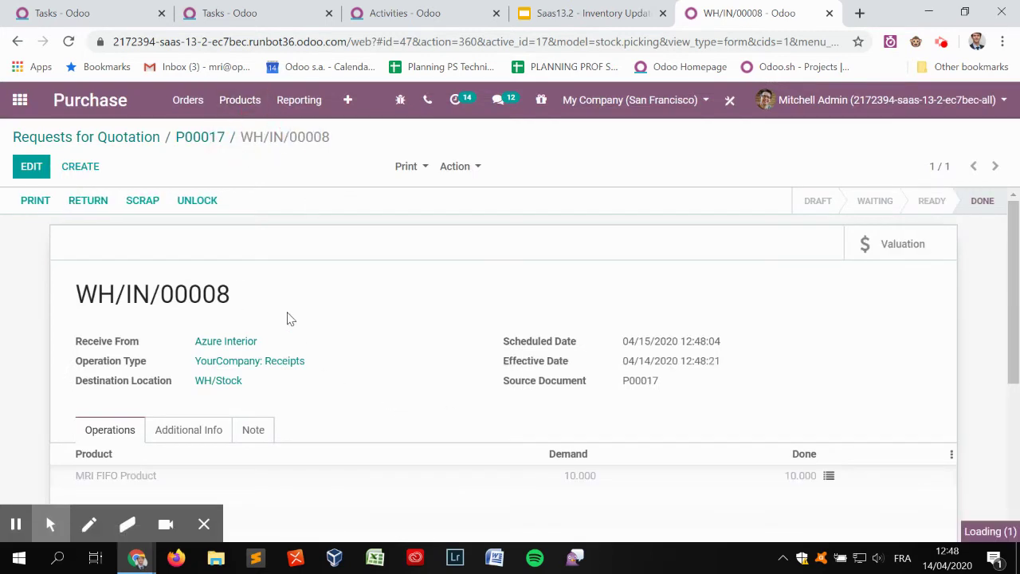
text(mri)
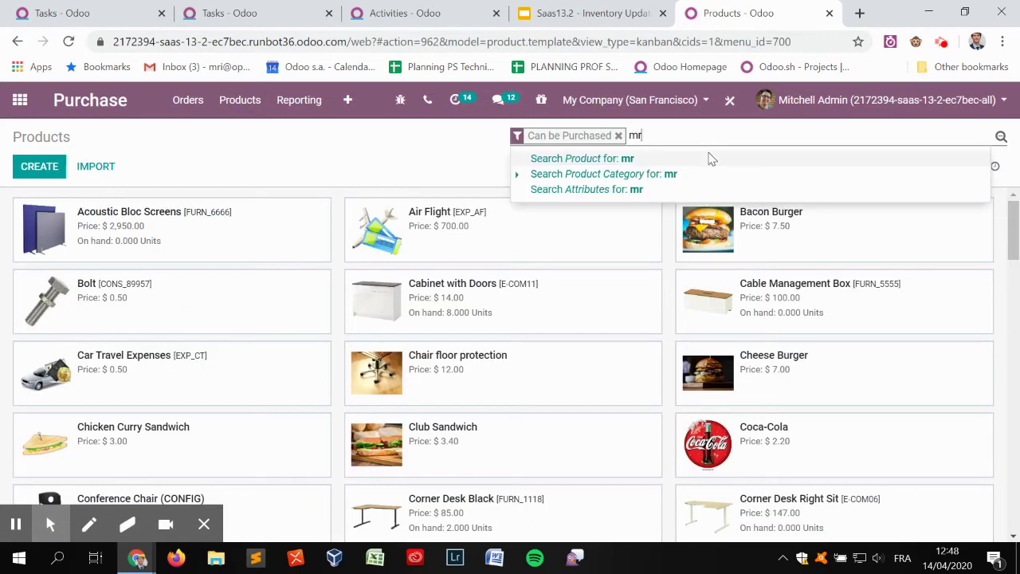
key(Return)
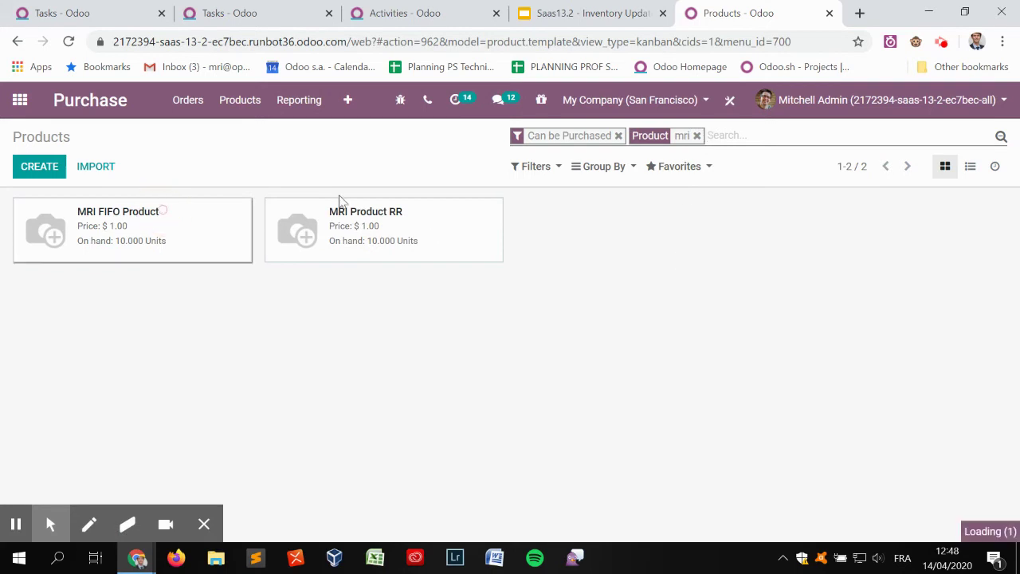
scroll(344, 419, down, 2)
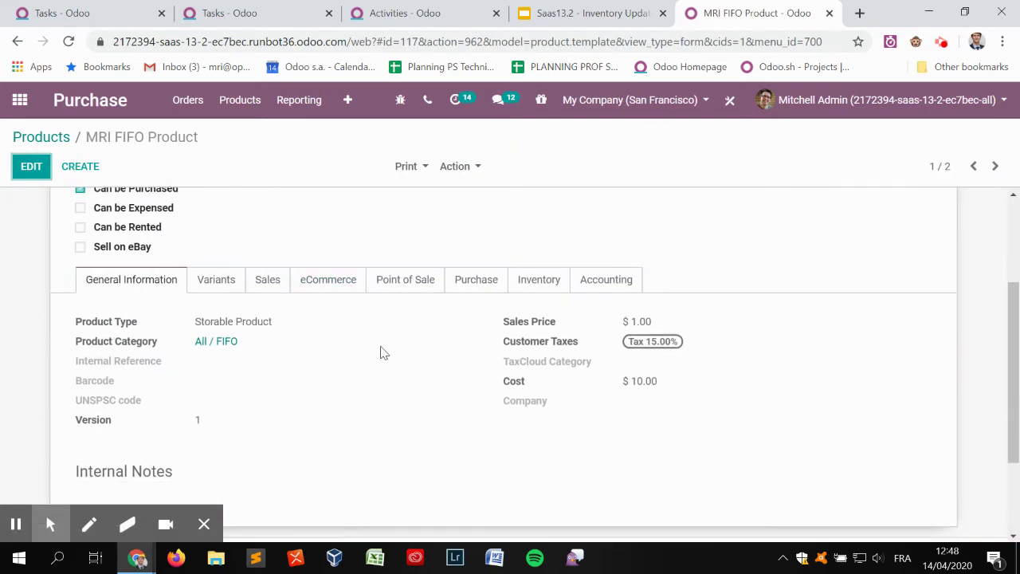
- Start another request for quotation in the Purchase app with Azure Interior as vendor
double_click(636, 382)
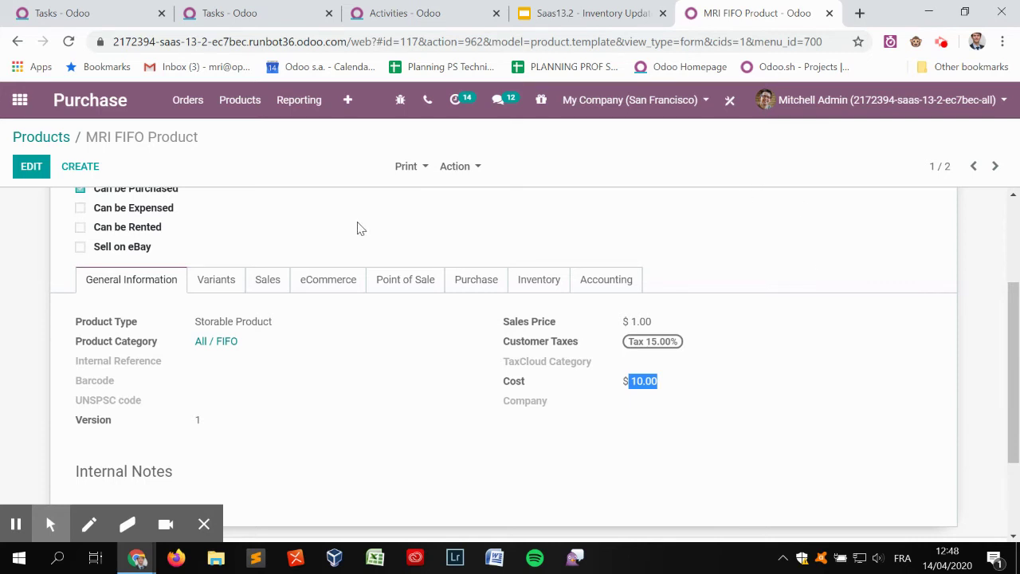
click(60, 144)
click(19, 103)
scroll(404, 330, down, 3)
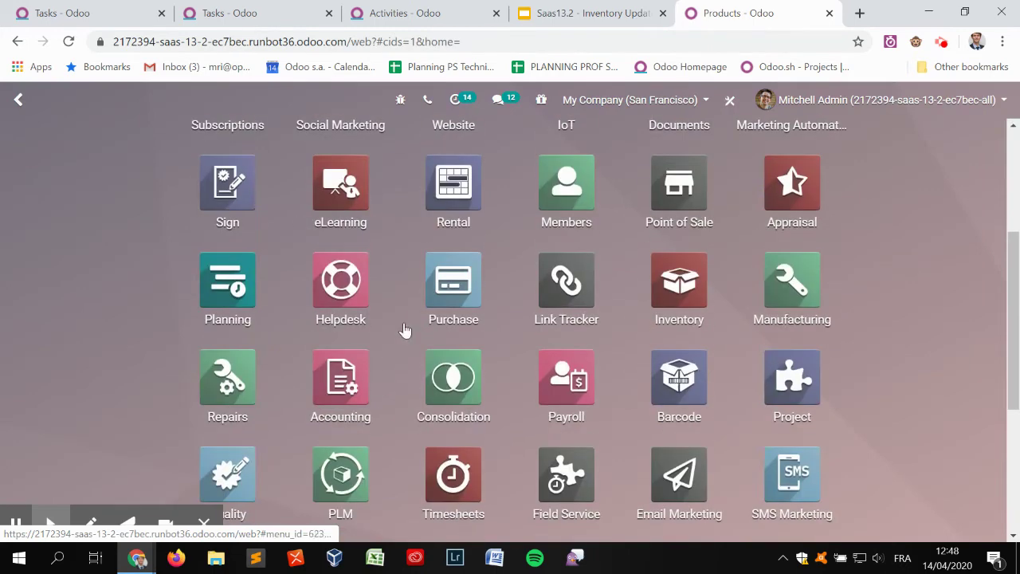
click(422, 277)
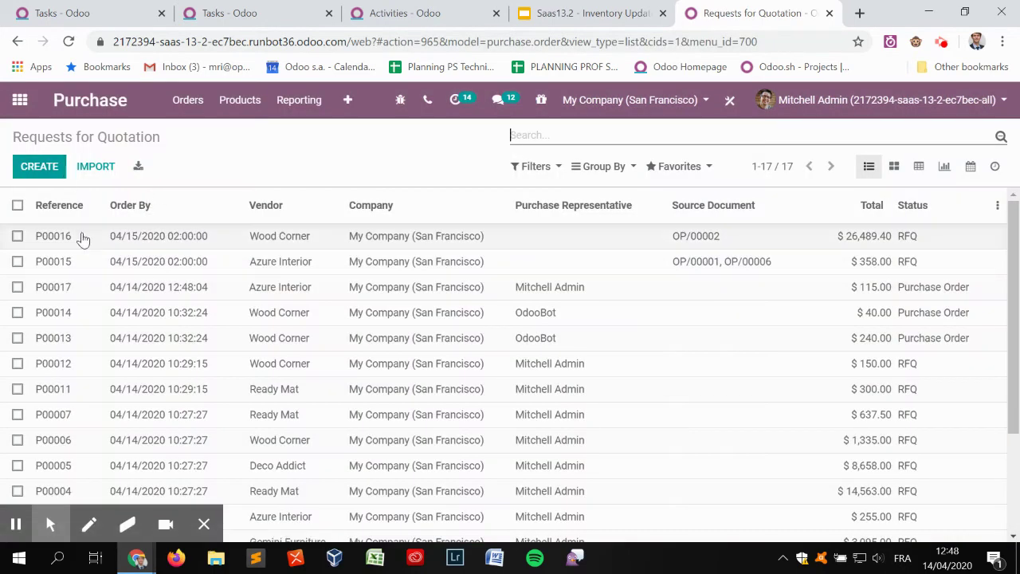
click(83, 239)
click(81, 166)
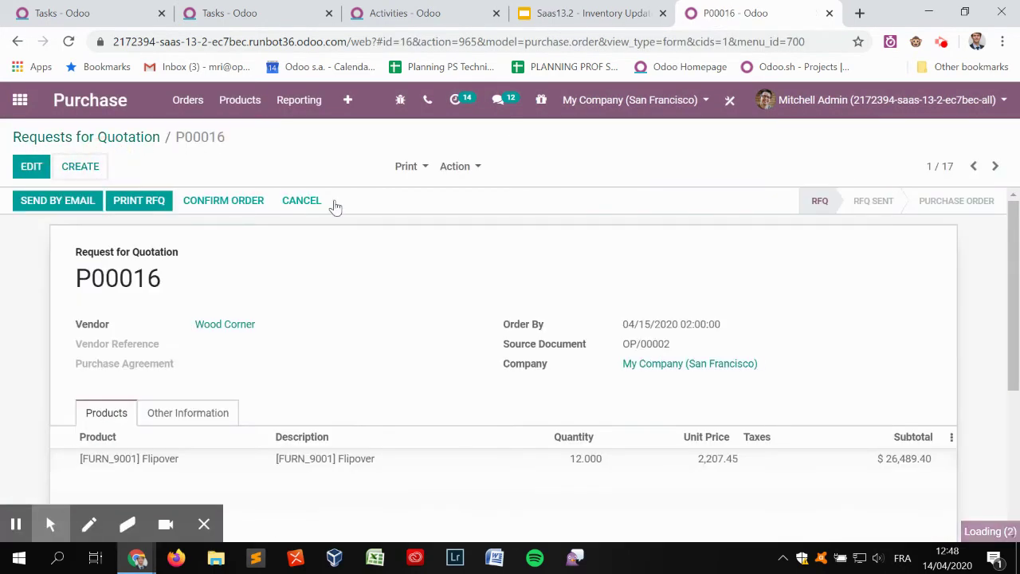
click(276, 330)
text(azur)
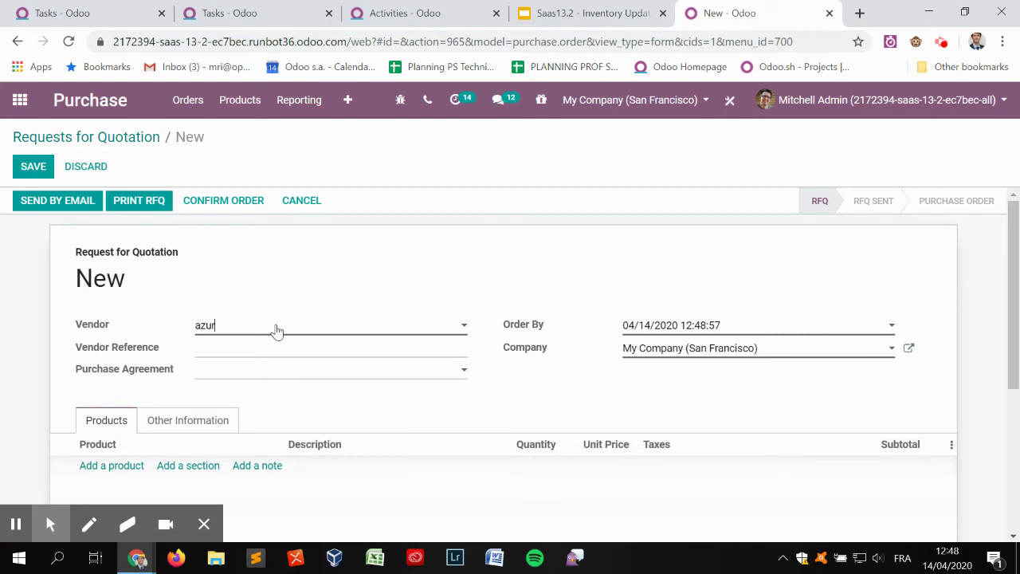
text(e Interior)
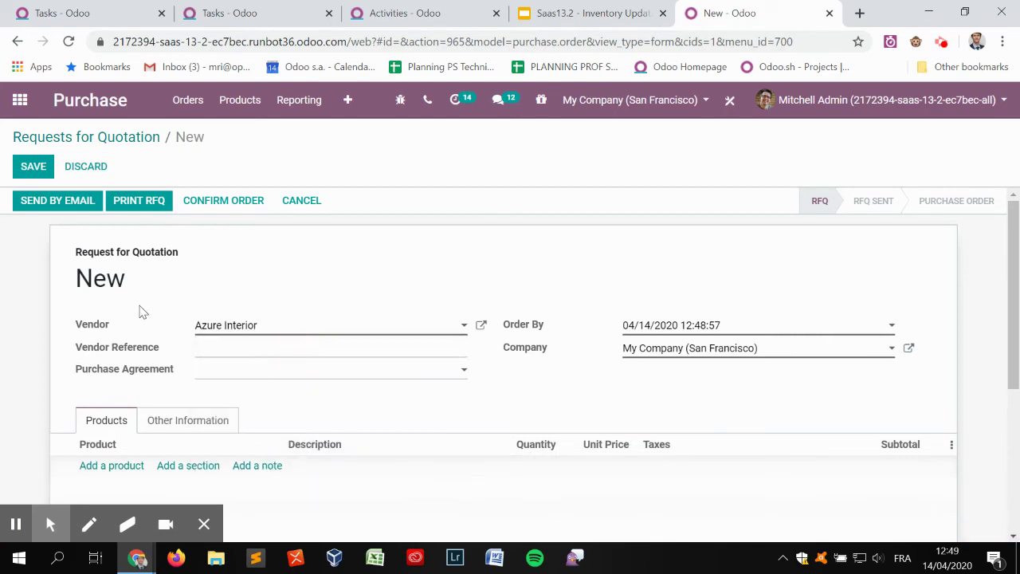
- Add 10 units of MRI FIFO Product at a unit price of 20 to the request for quotation and save it
click(118, 469)
text(mri)
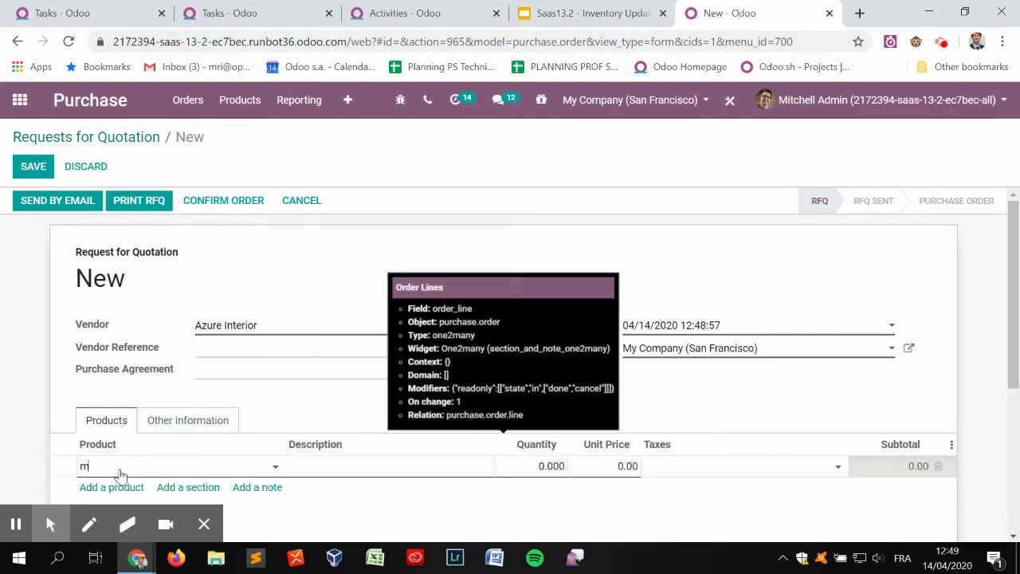
click(142, 383)
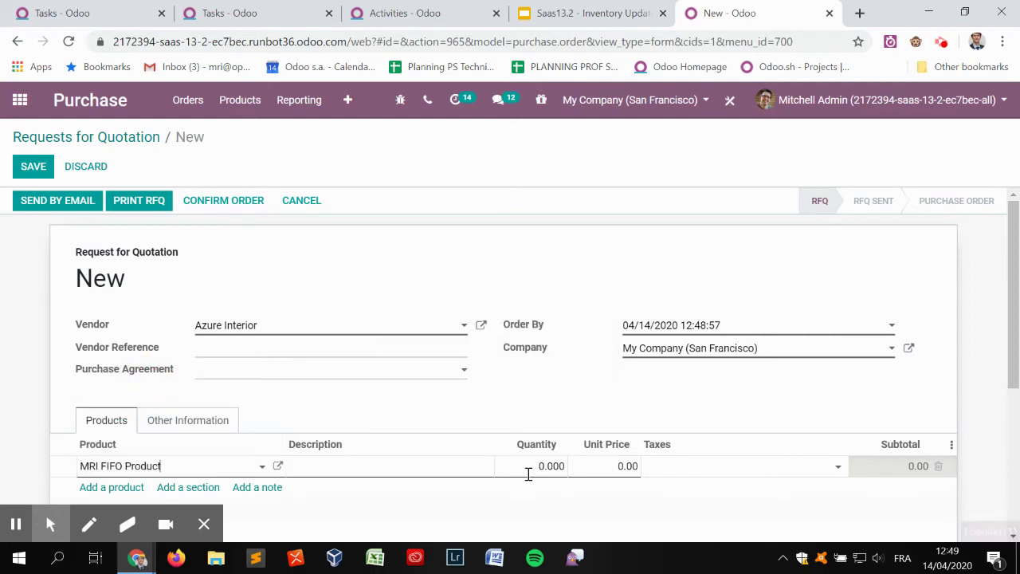
click(534, 466)
text(1)
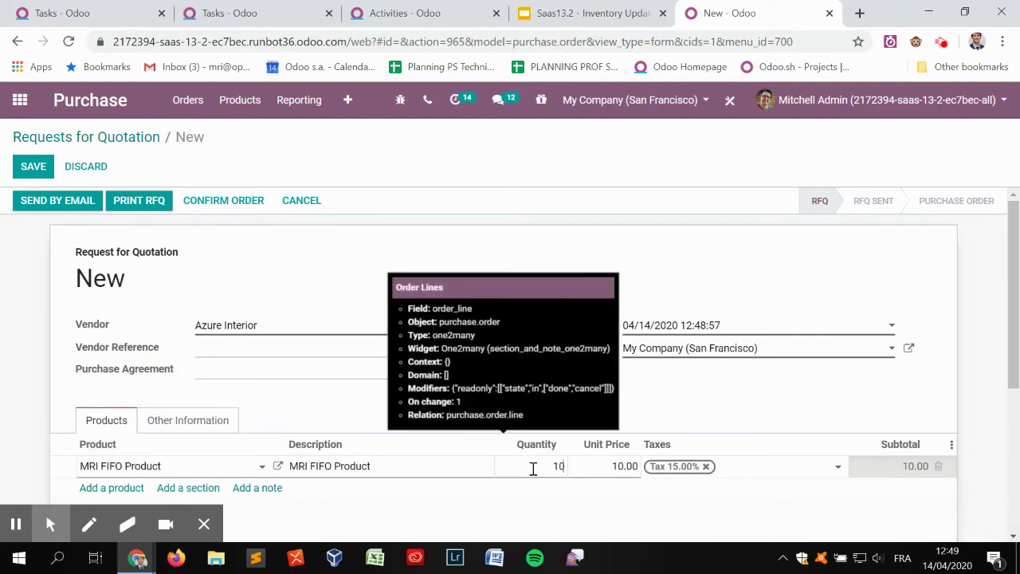
text(0)
click(592, 466)
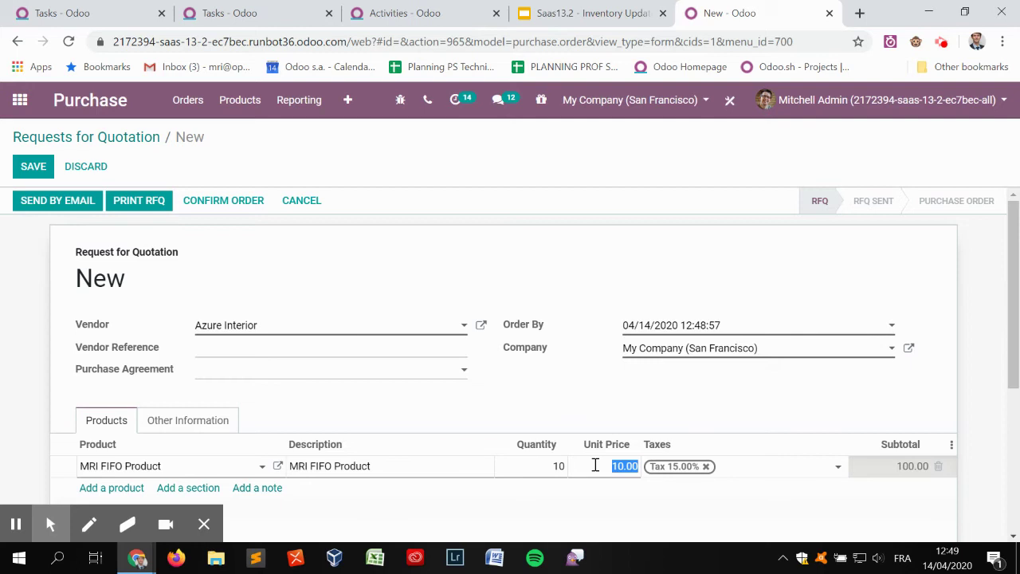
text(20)
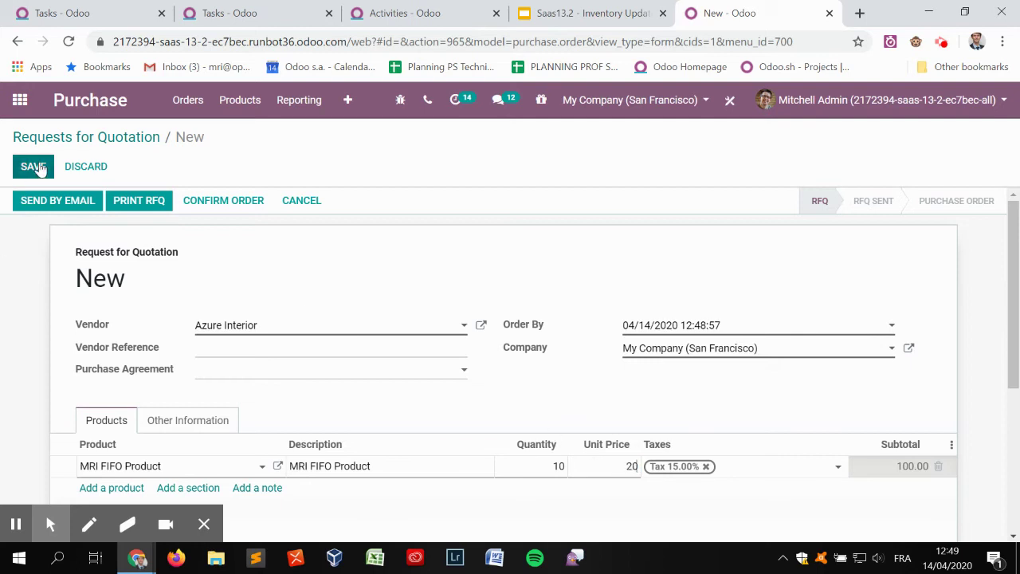
click(35, 166)
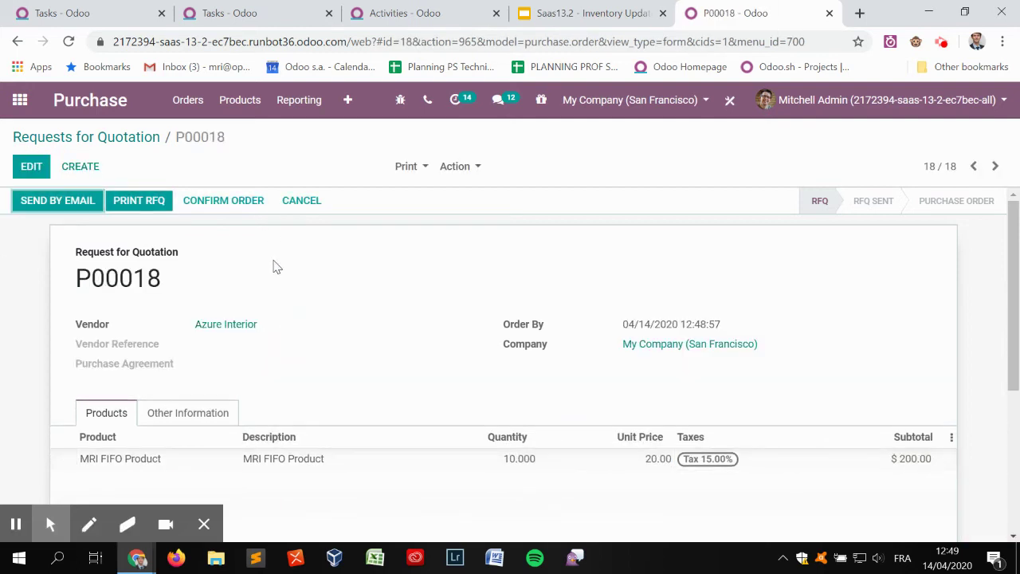
- Confirm the new purchase order and validate its receipt for the full quantity with an immediate transfer
click(241, 200)
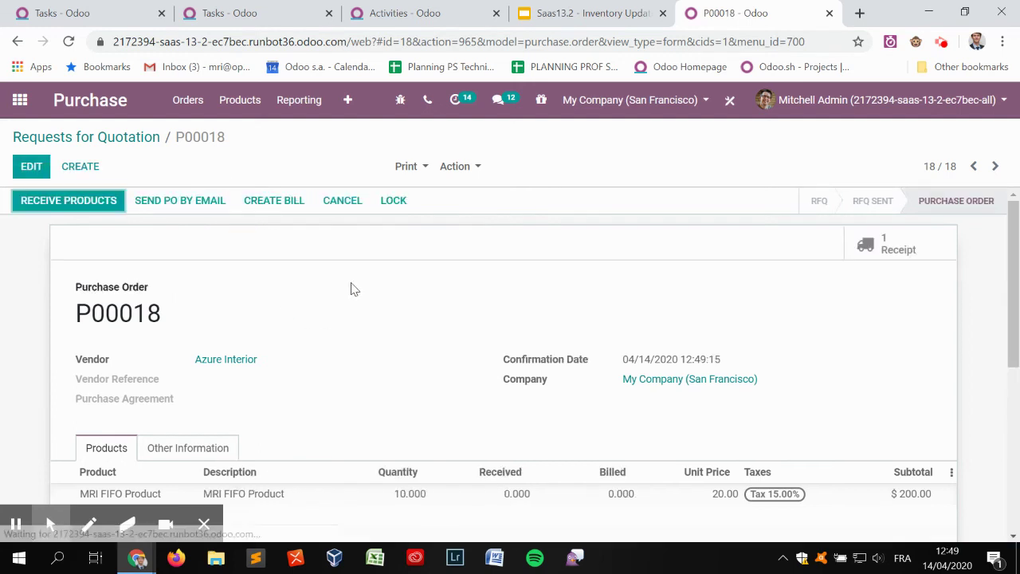
click(876, 244)
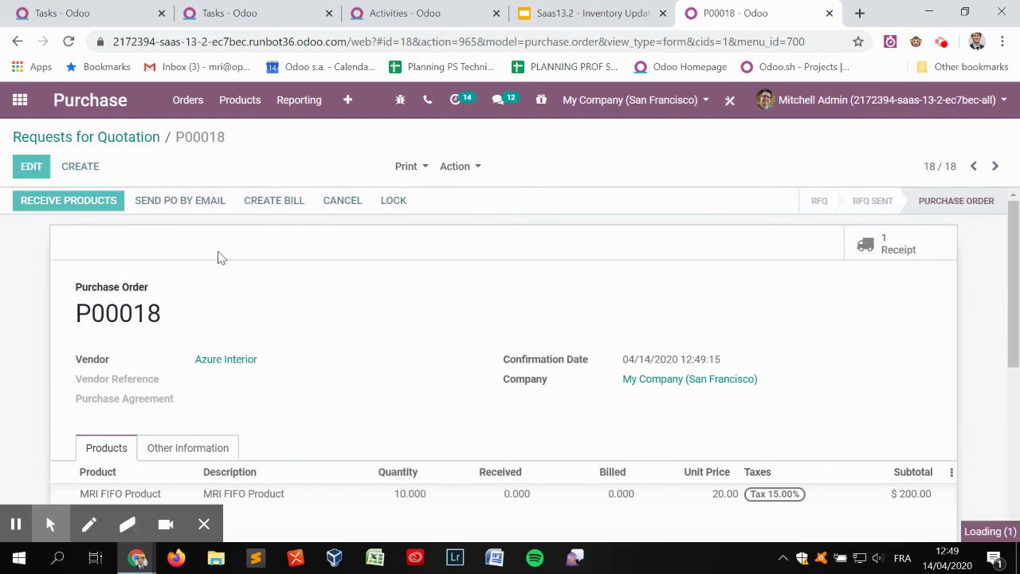
click(39, 200)
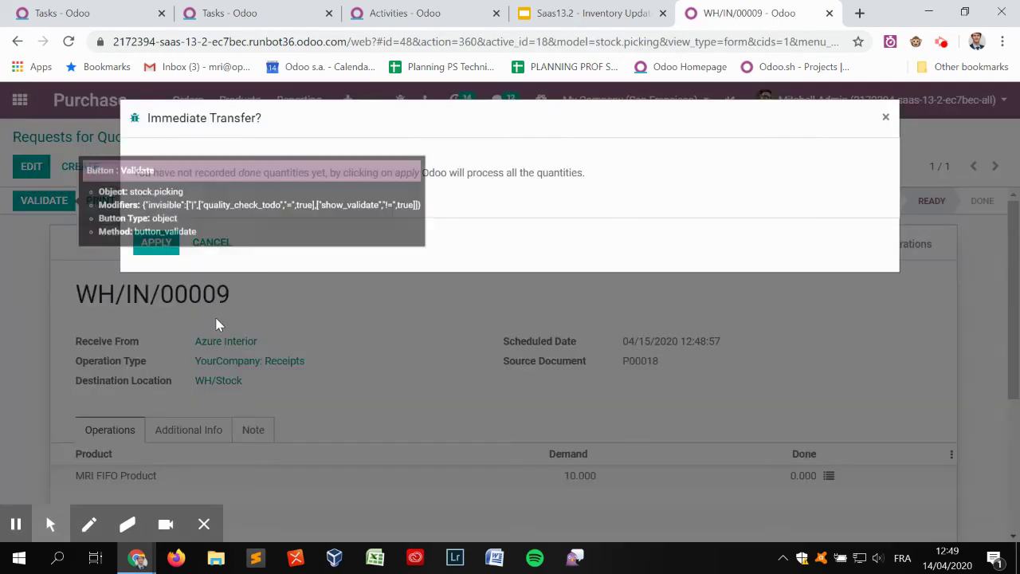
click(161, 249)
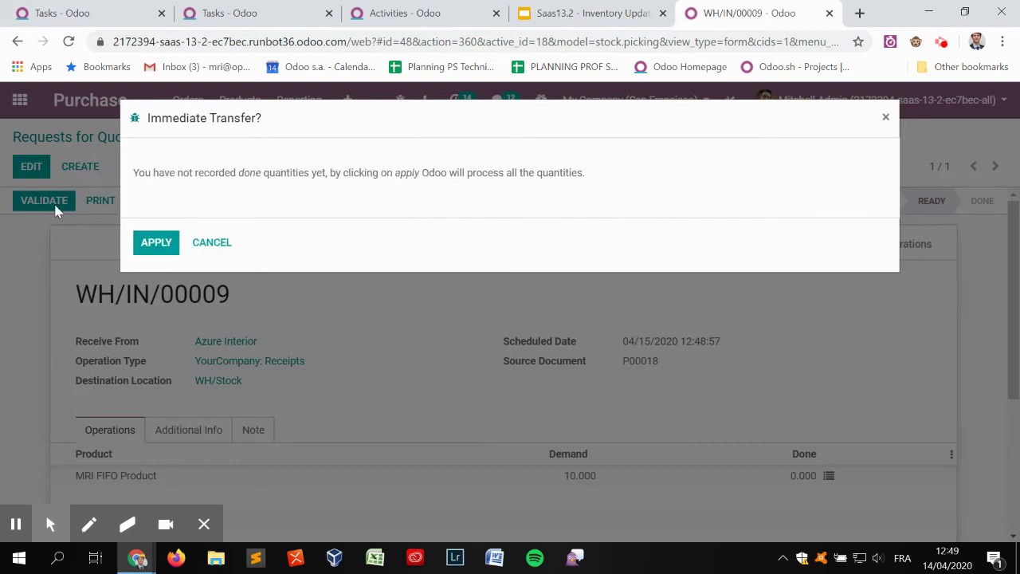
click(157, 242)
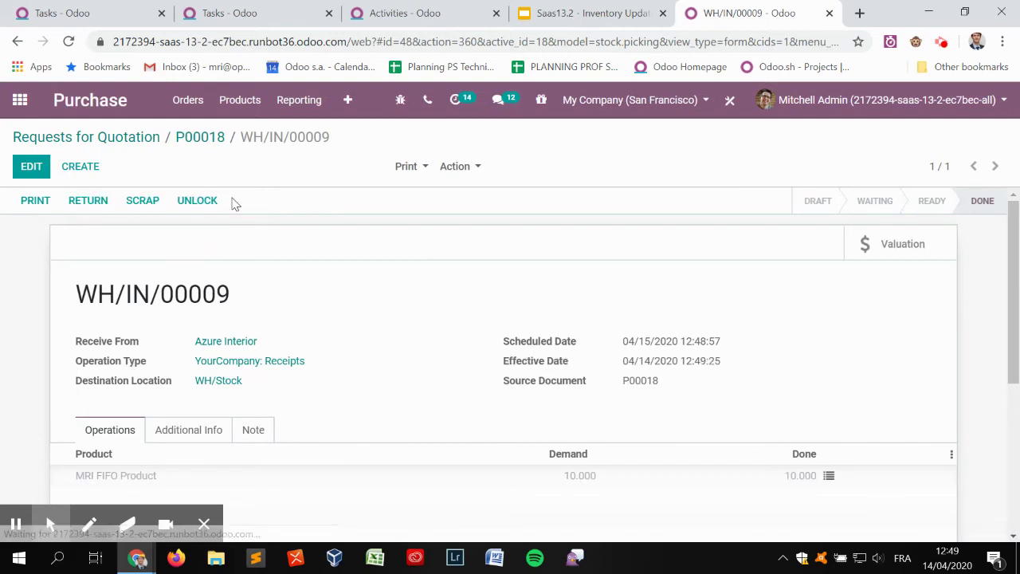
- Find MRI FIFO Product among the purchasable products by searching "mri" and check its cost again after the second receipt
click(240, 100)
click(246, 134)
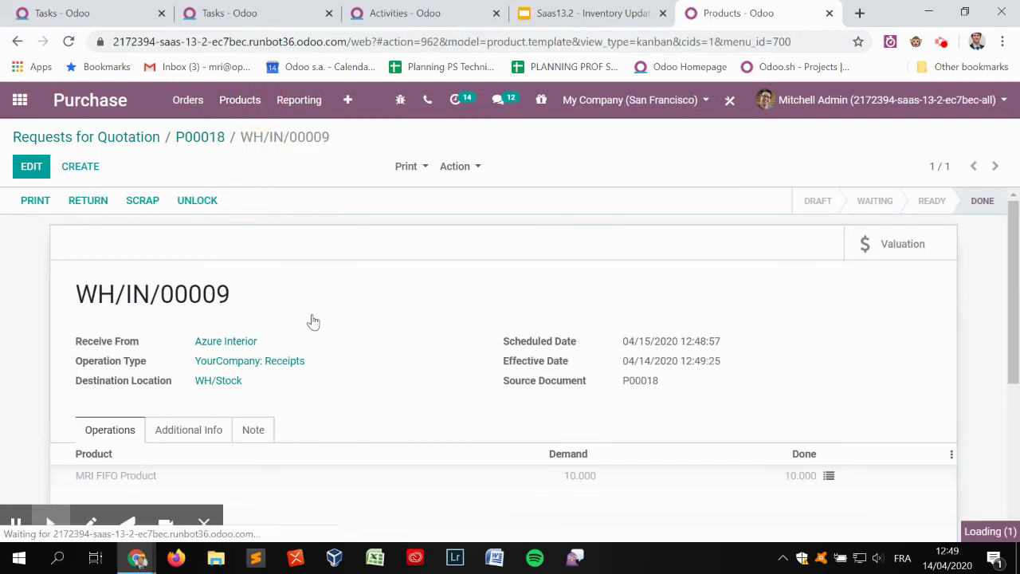
text(mri)
key(Return)
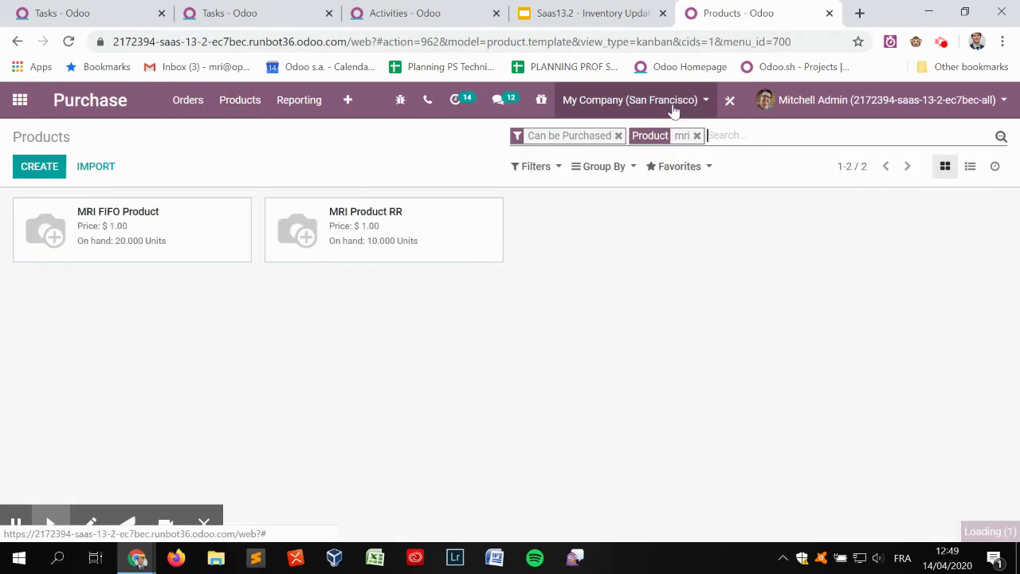
click(146, 248)
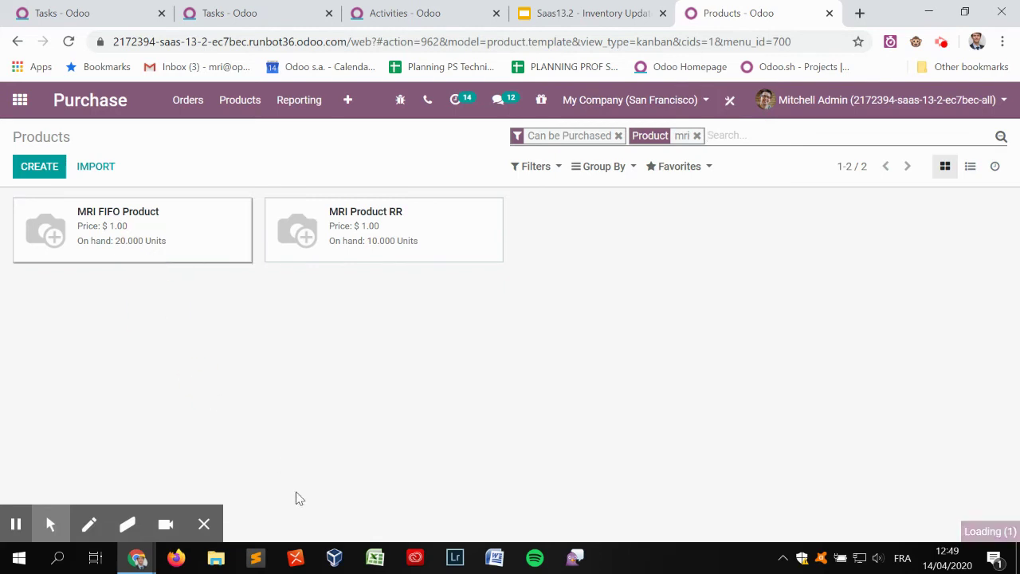
scroll(462, 442, down, 1)
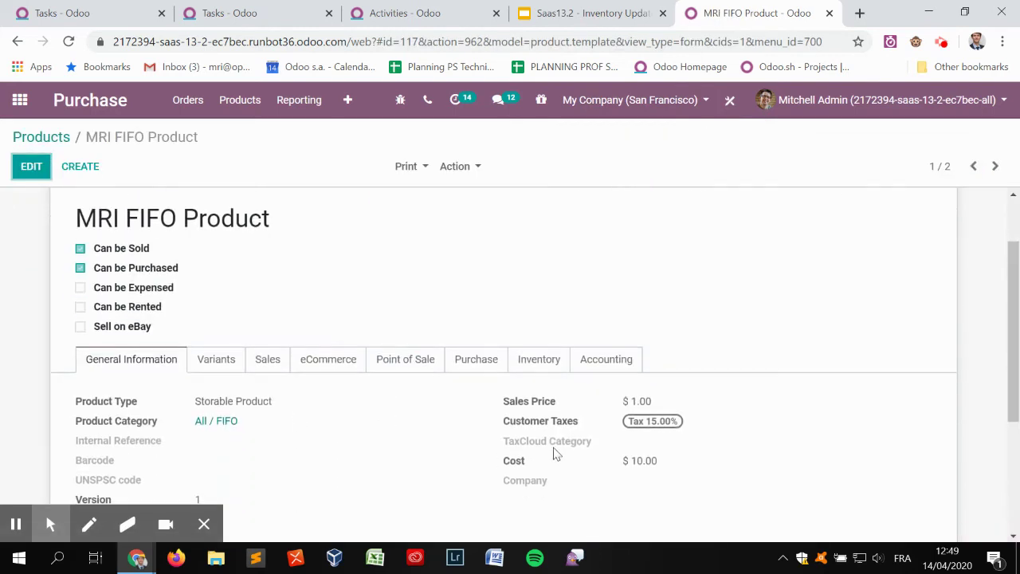
mouse_move(654, 460)
mouse_down()
mouse_move(653, 380)
mouse_move(631, 380)
mouse_up()
scroll(653, 460, down, 1)
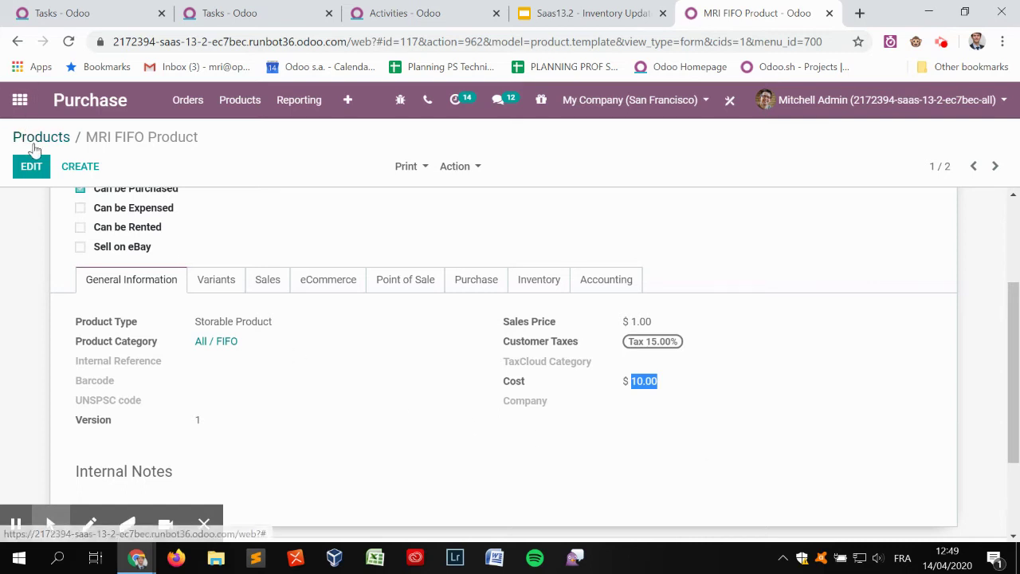
- Open the Inventory Valuation report in the Inventory app, filter it on MRI FIFO Product and expand its valuation lines
click(31, 103)
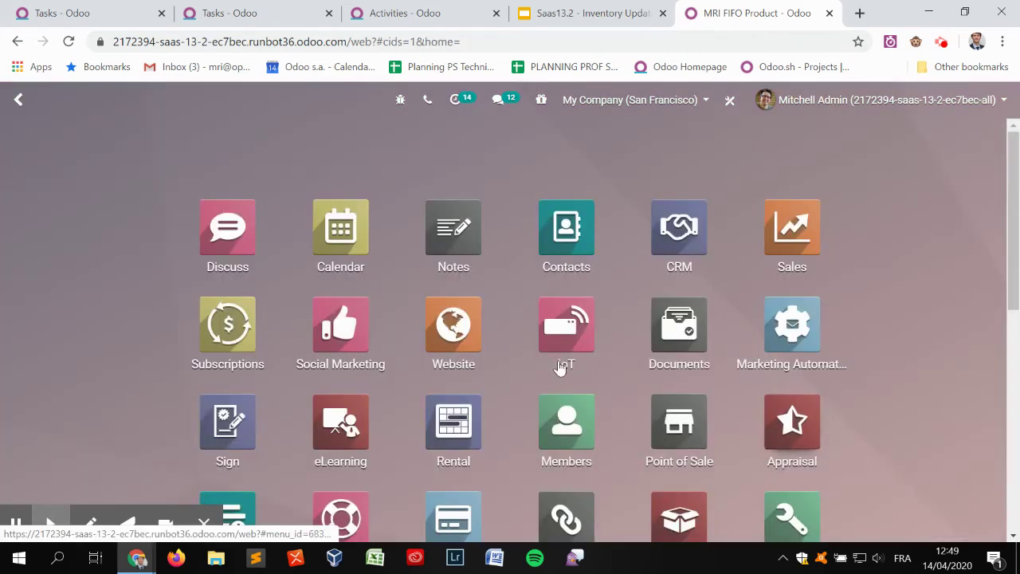
scroll(557, 366, down, 1)
click(676, 432)
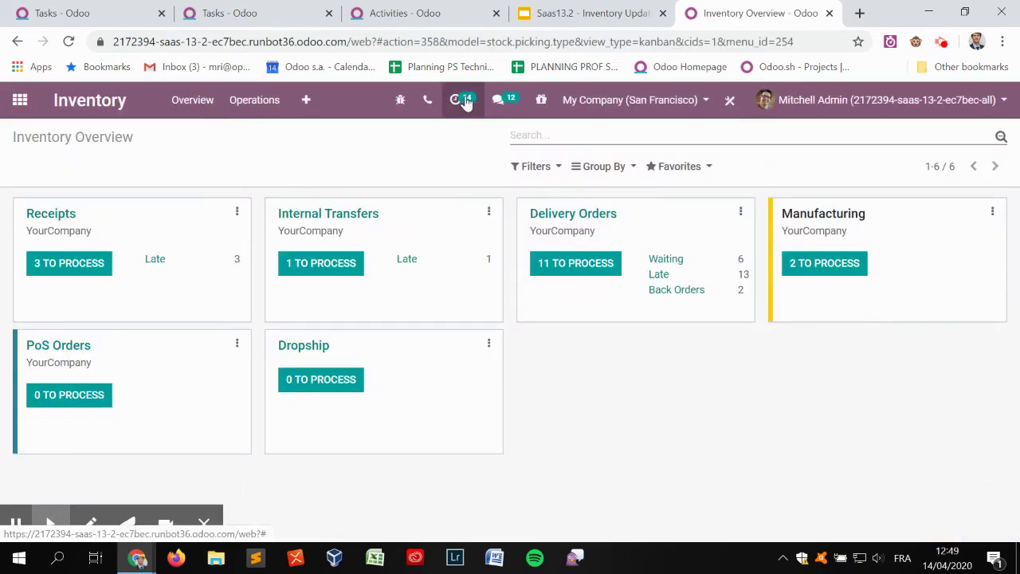
click(306, 100)
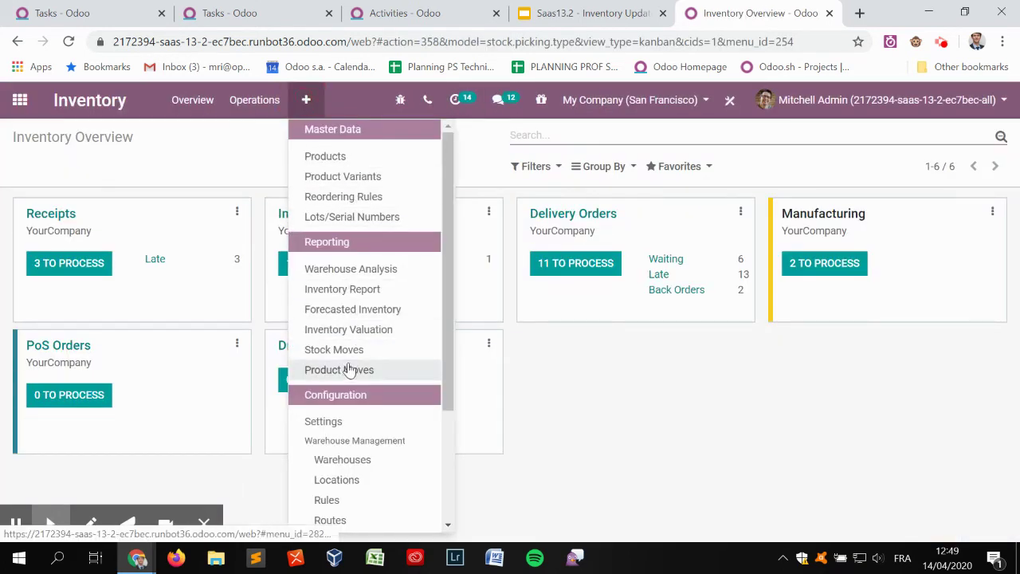
click(360, 330)
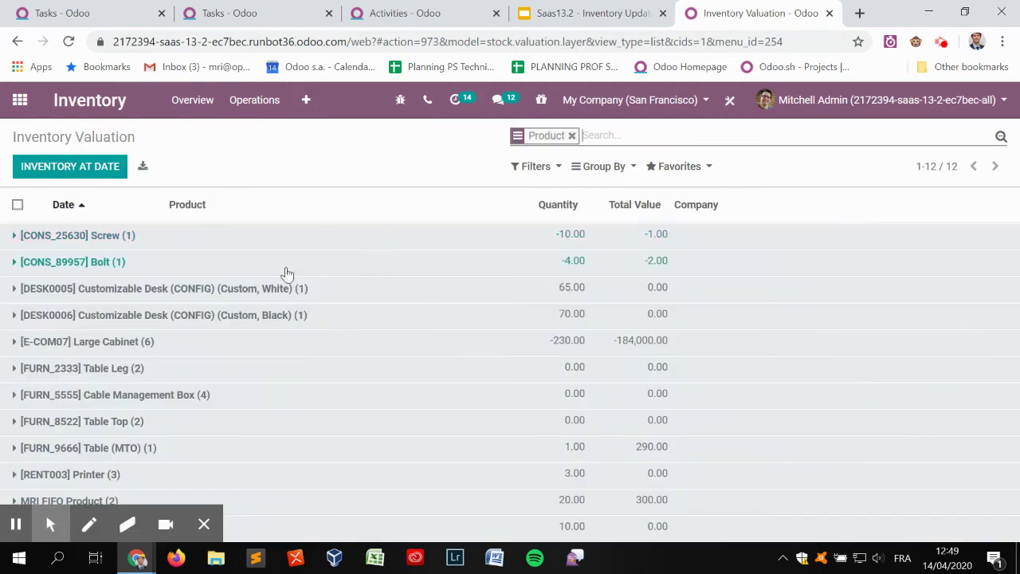
text(mri)
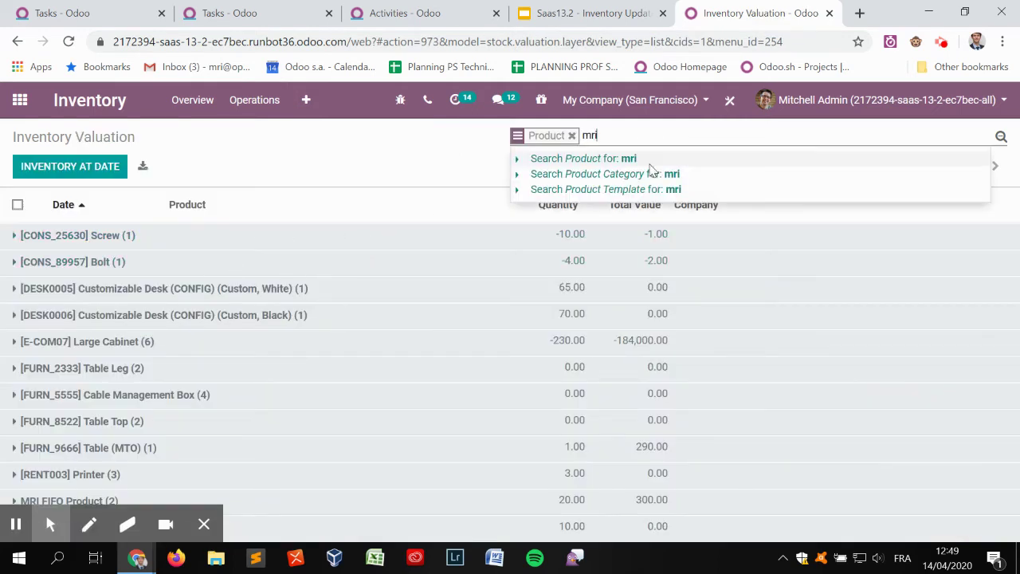
key(Right)
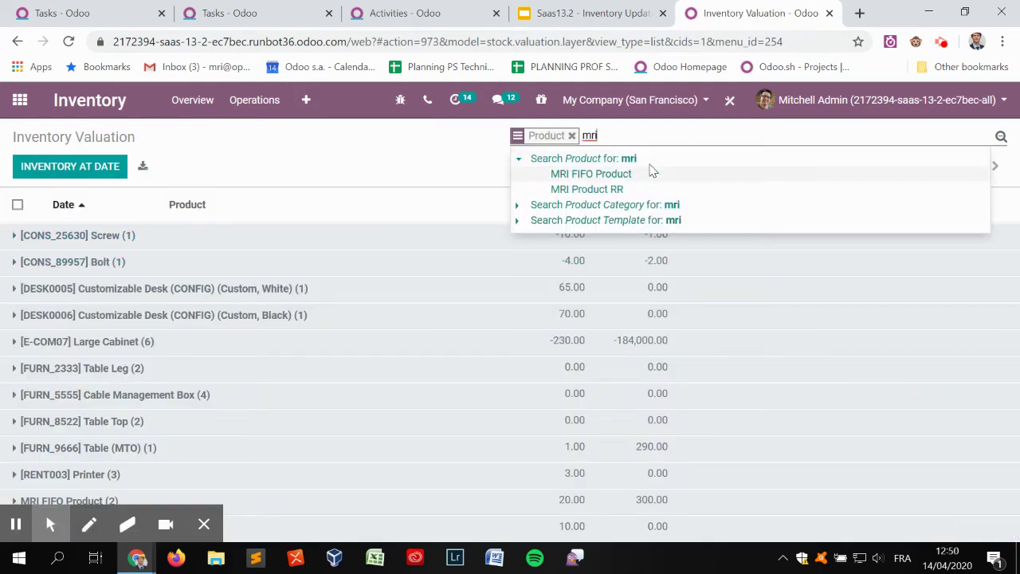
click(652, 173)
click(380, 243)
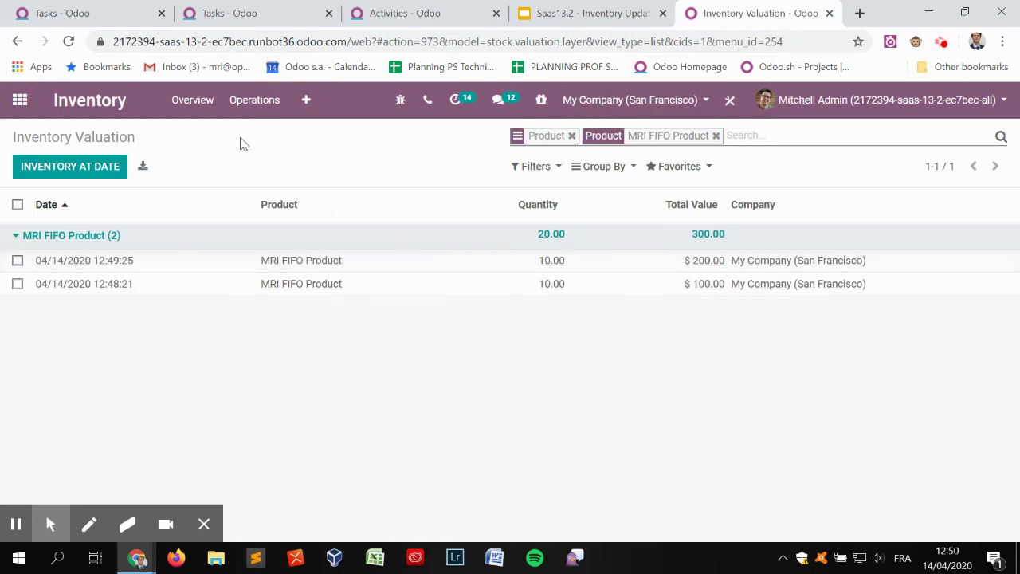
- Search the Sales app settings for "margin" to check whether the Margins option for orders is enabled
click(20, 104)
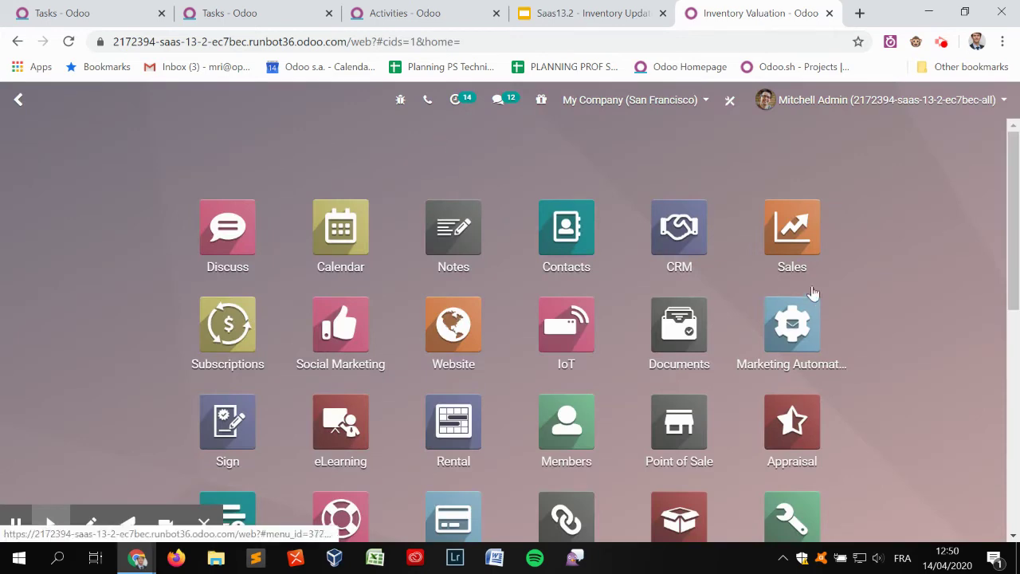
click(808, 247)
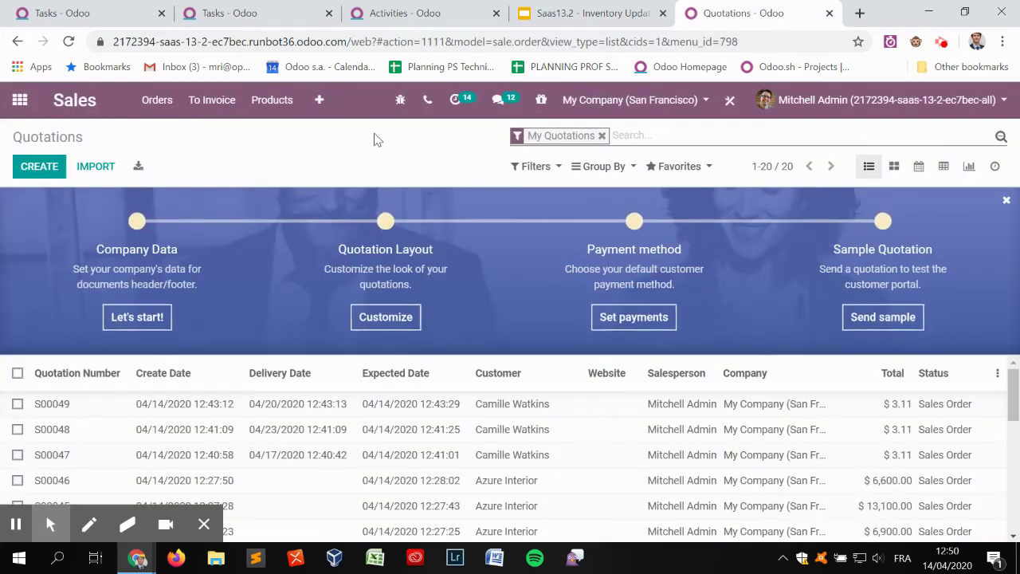
click(321, 101)
click(342, 154)
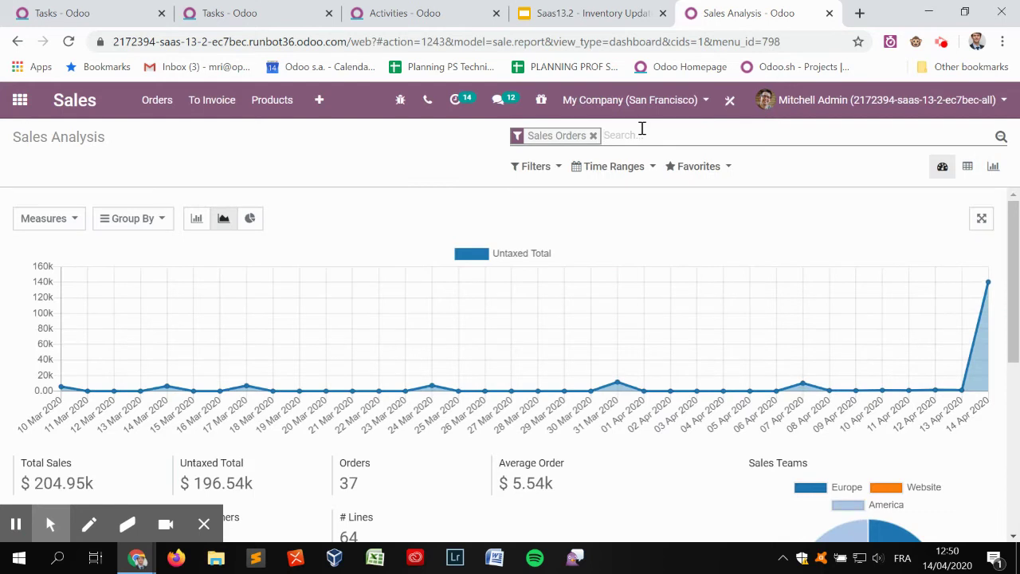
click(321, 100)
click(364, 210)
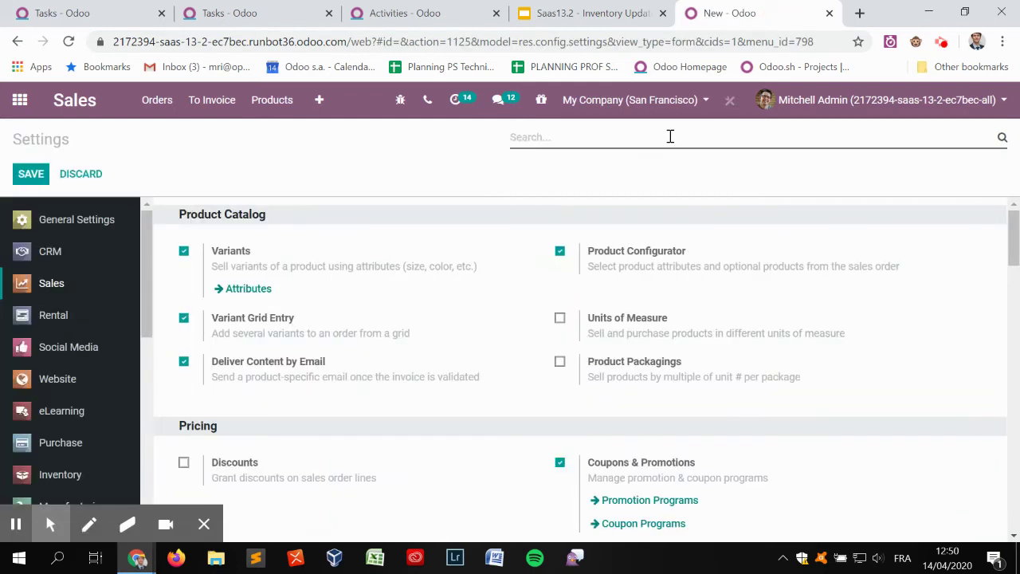
text(margin)
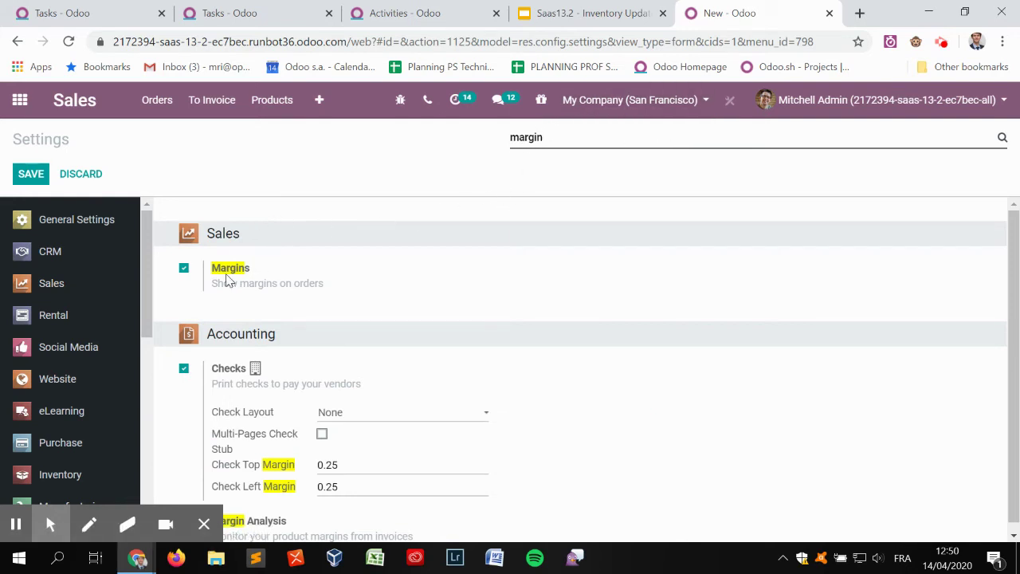
- Start a new sales quotation and choose the customer
click(155, 115)
click(166, 135)
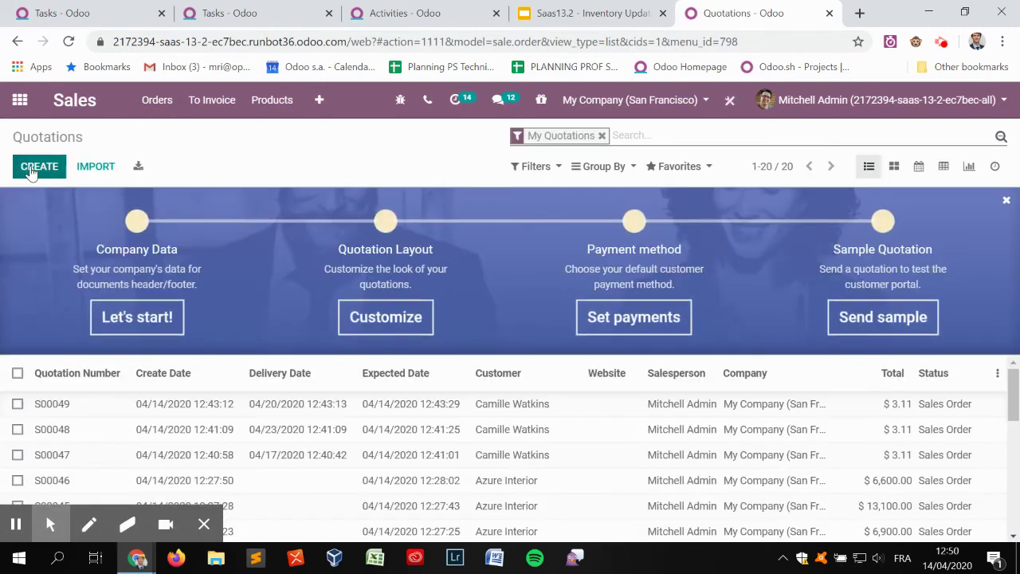
key(alt+c)
click(269, 351)
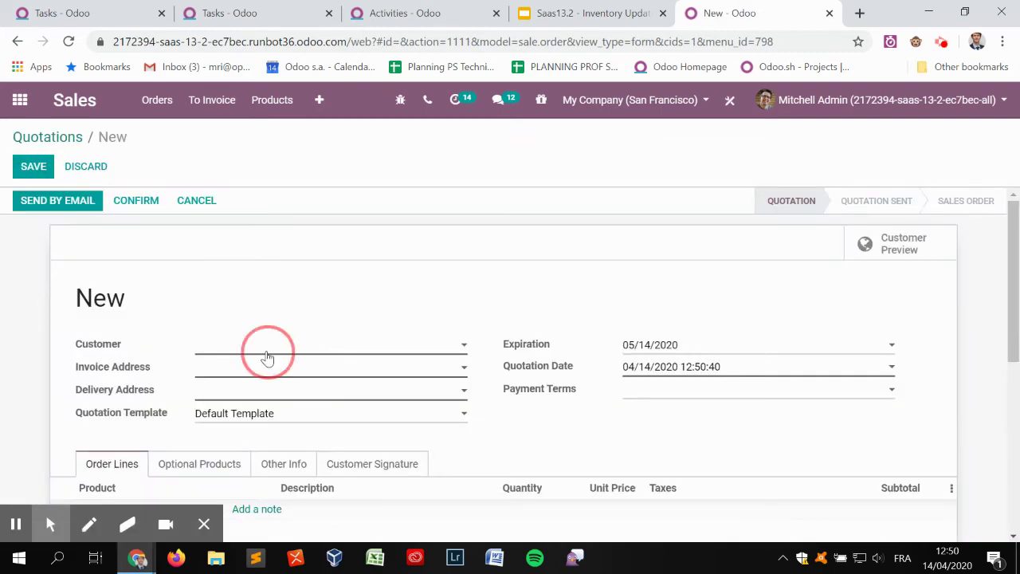
click(255, 260)
- Add an order line for MRI FIFO Product with a quantity of 15
scroll(198, 364, down, 2)
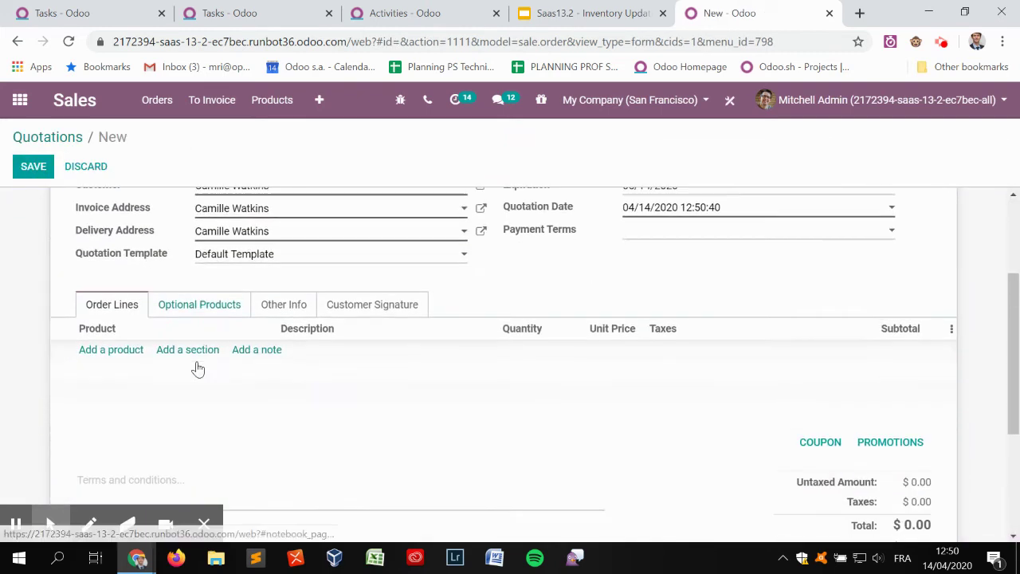
click(120, 350)
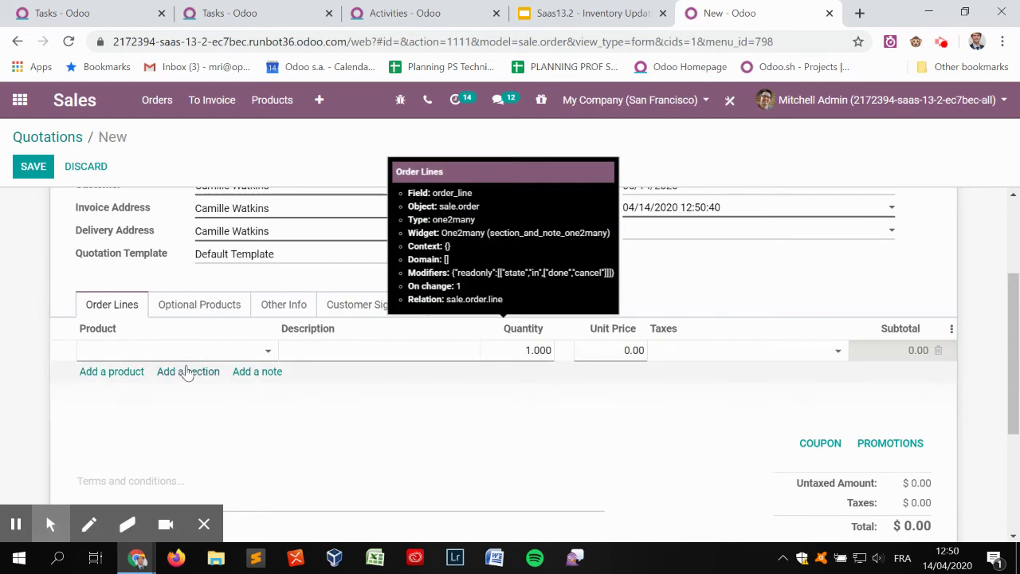
text(mri)
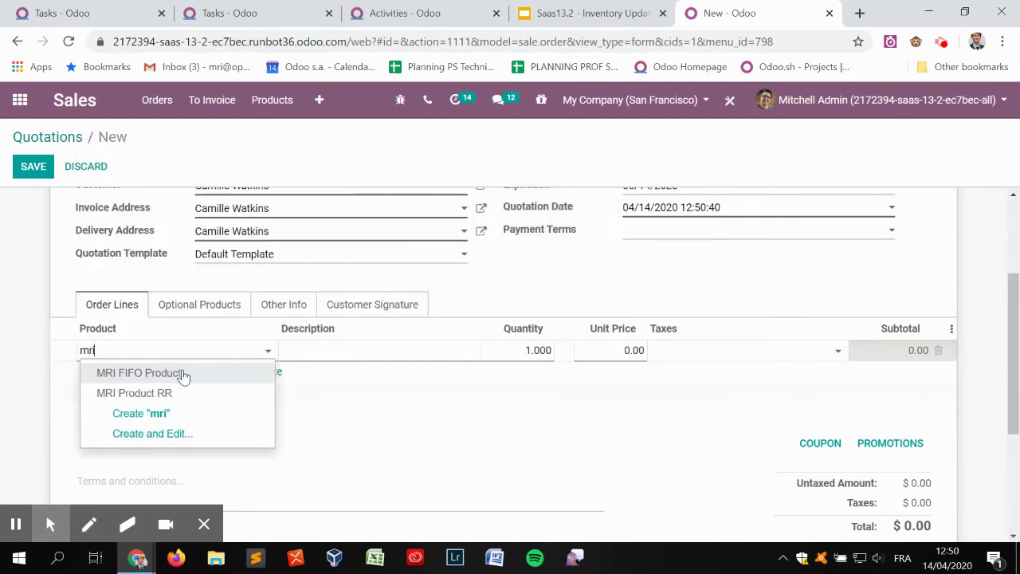
click(185, 372)
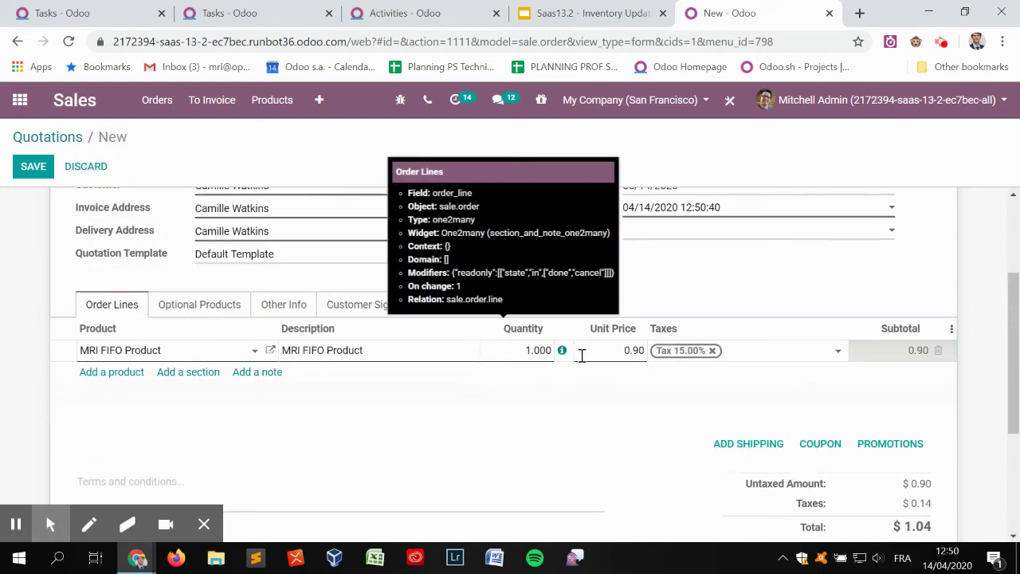
click(513, 355)
text(15)
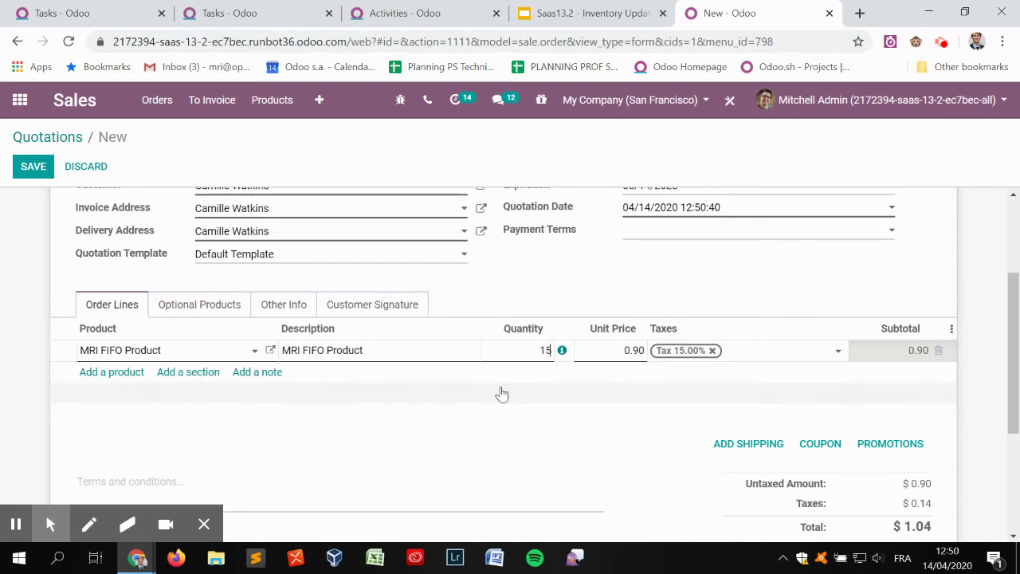
click(526, 292)
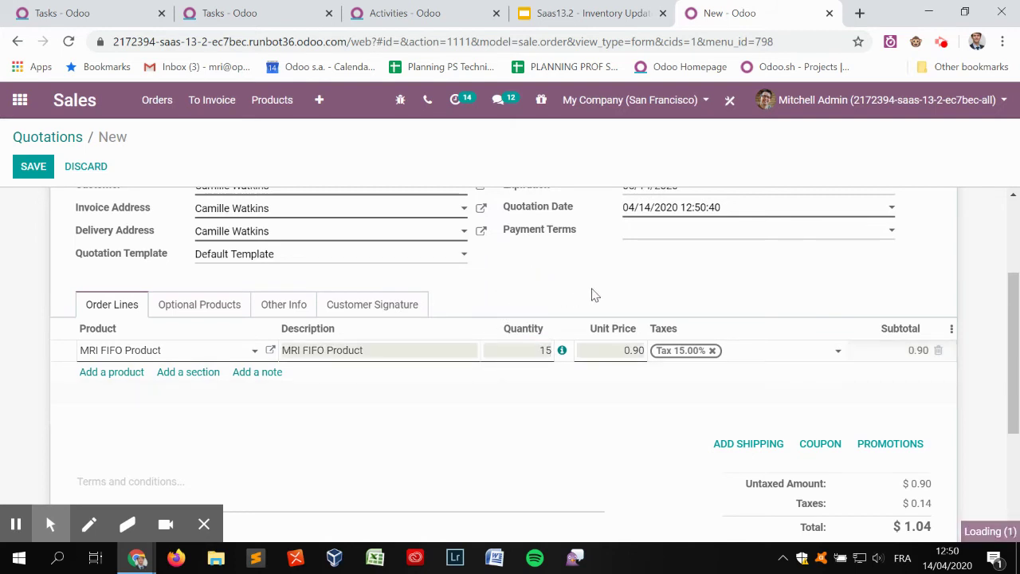
- Show the Margin column in the order lines and set the MRI FIFO Product unit price to 30
click(950, 329)
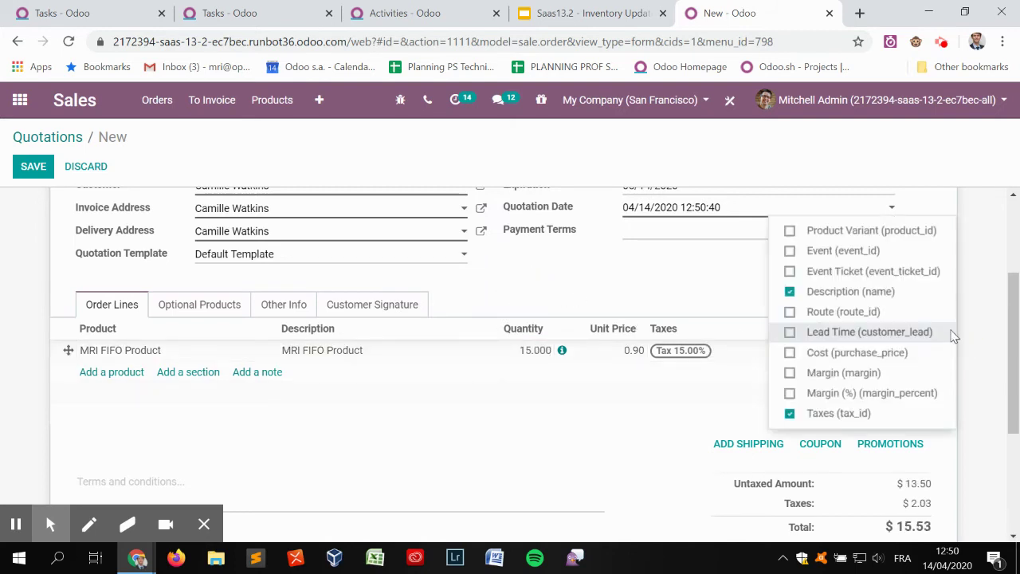
click(844, 372)
click(698, 307)
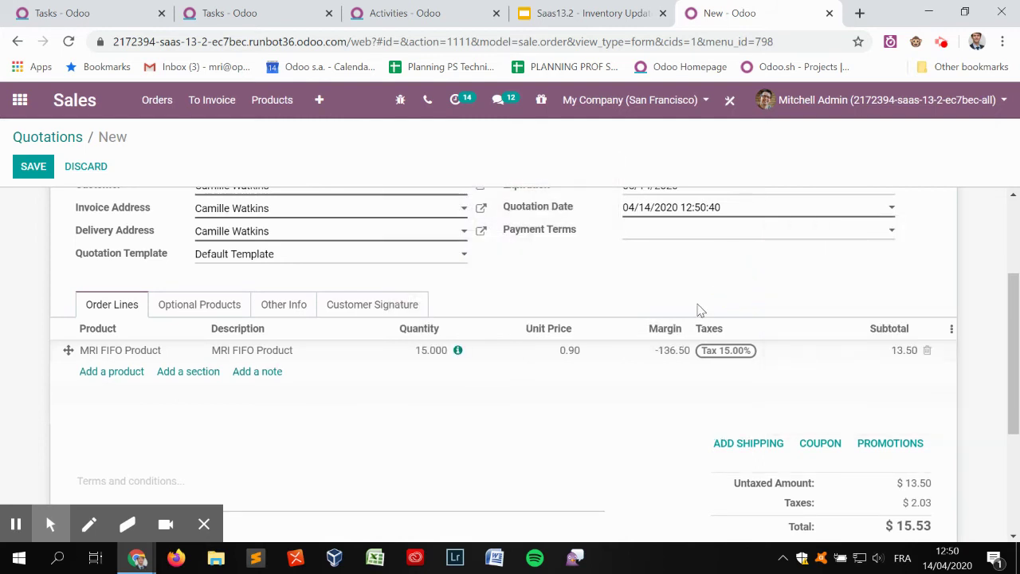
click(556, 361)
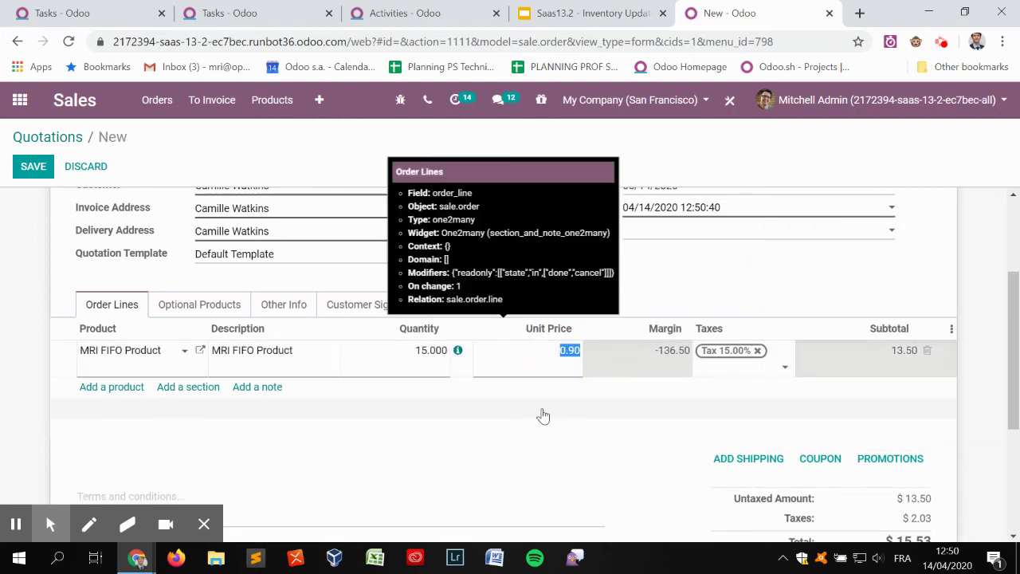
text(30)
click(682, 301)
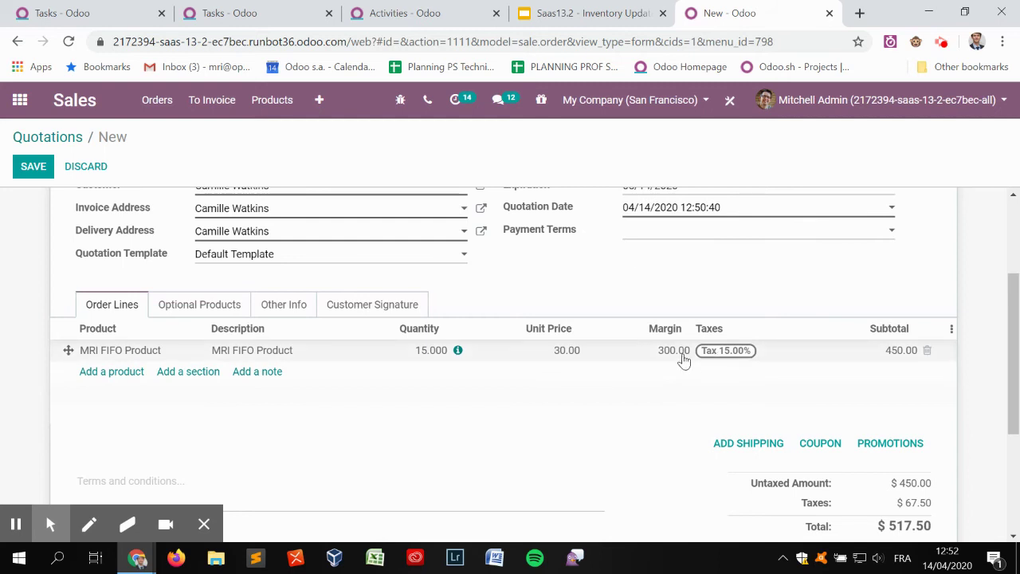
- Save the quotation, confirm it as a sales order and review the margin on its order line
click(28, 167)
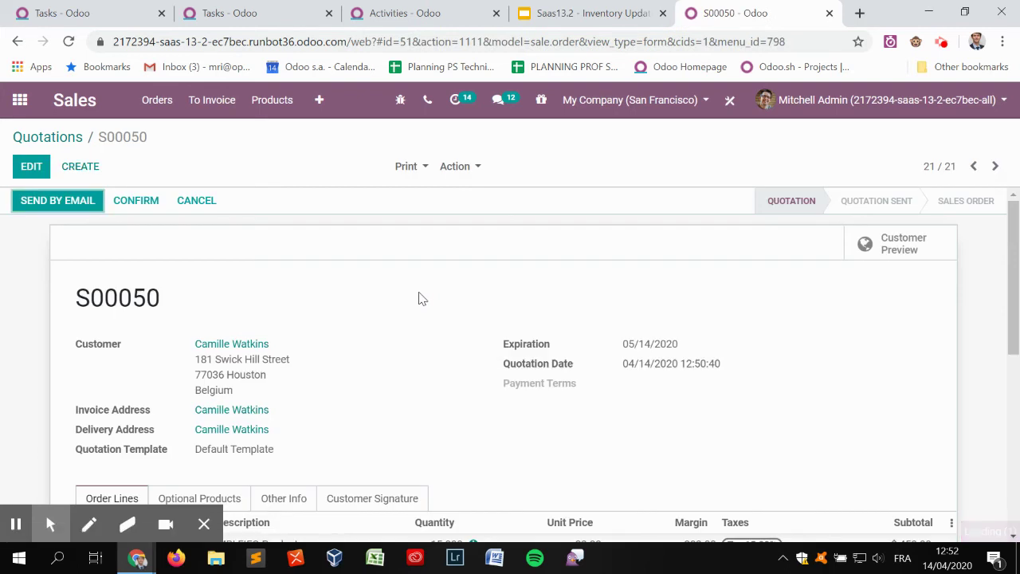
click(150, 202)
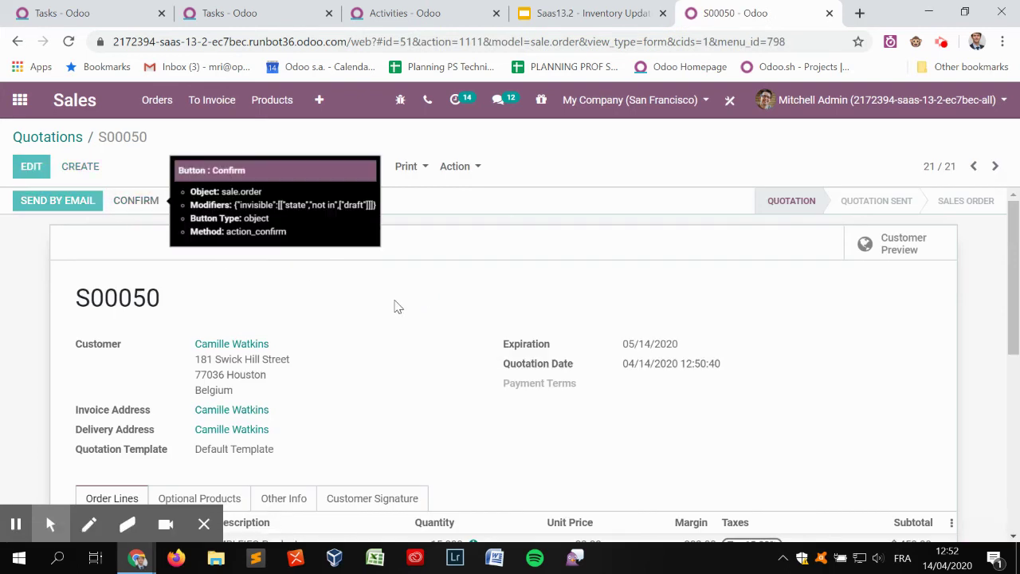
scroll(390, 296, down, 2)
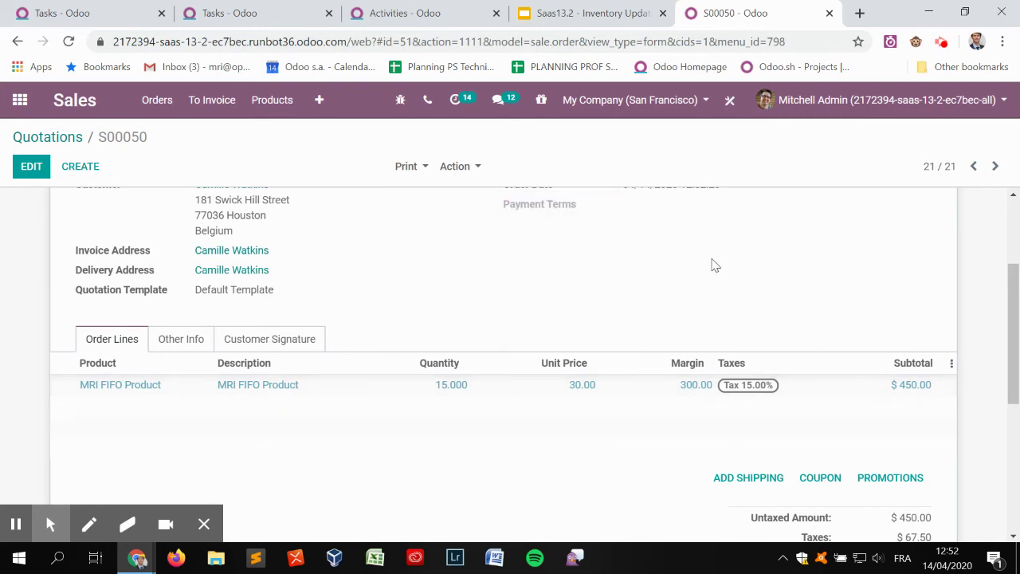
scroll(714, 266, up, 3)
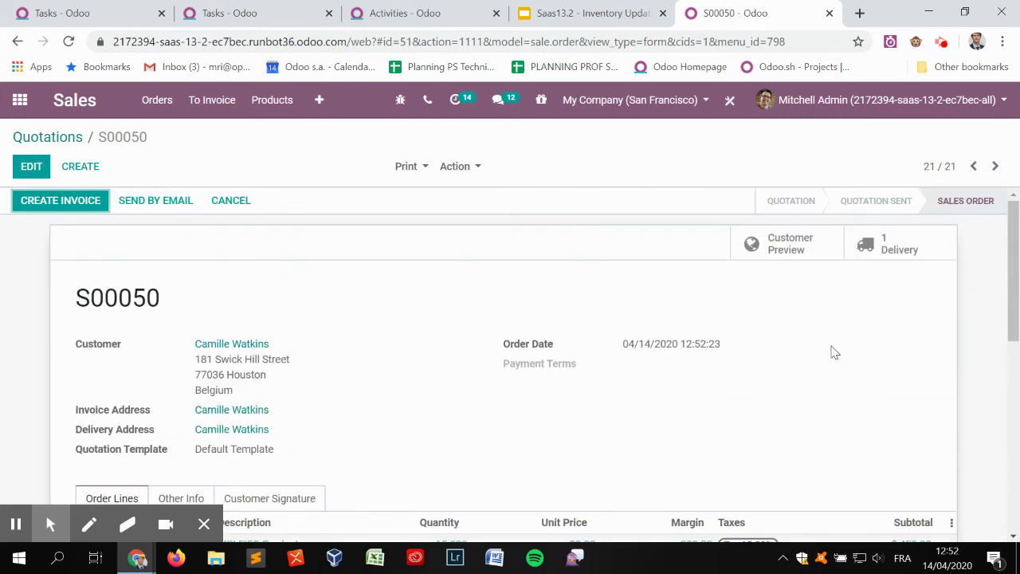
- Open the sales order's delivery and validate it for the full quantity with an immediate transfer
key(Return)
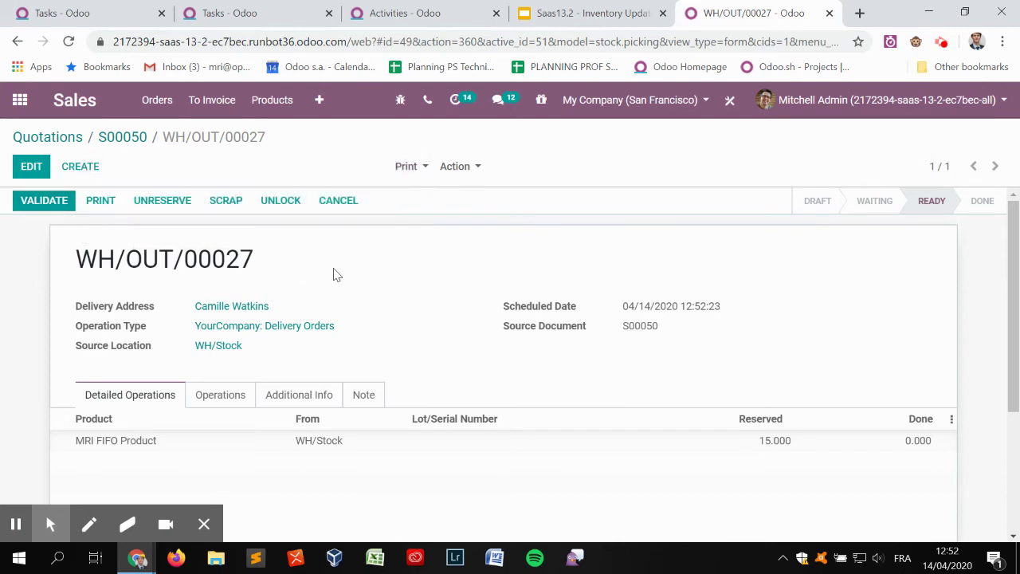
click(43, 200)
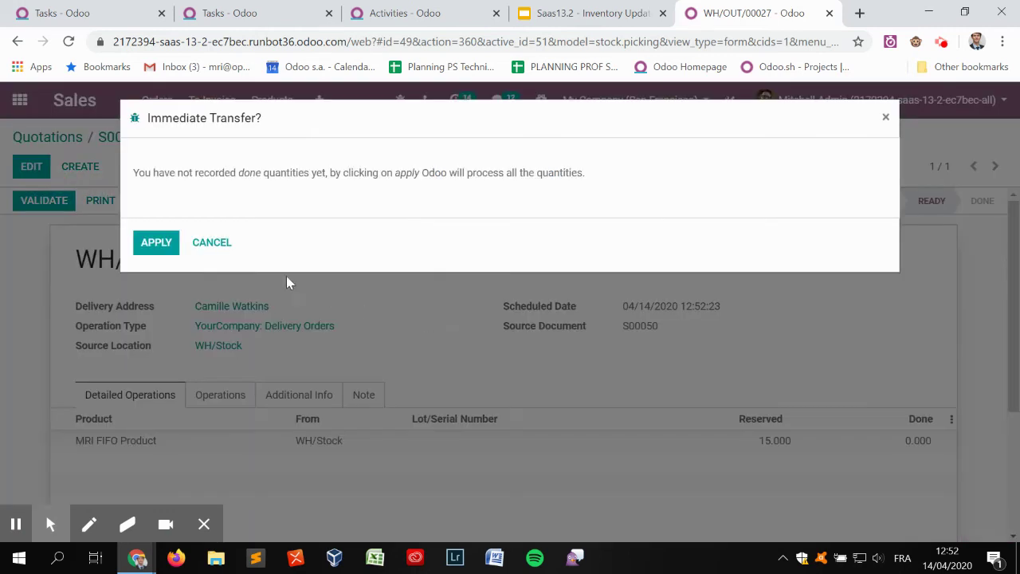
click(156, 242)
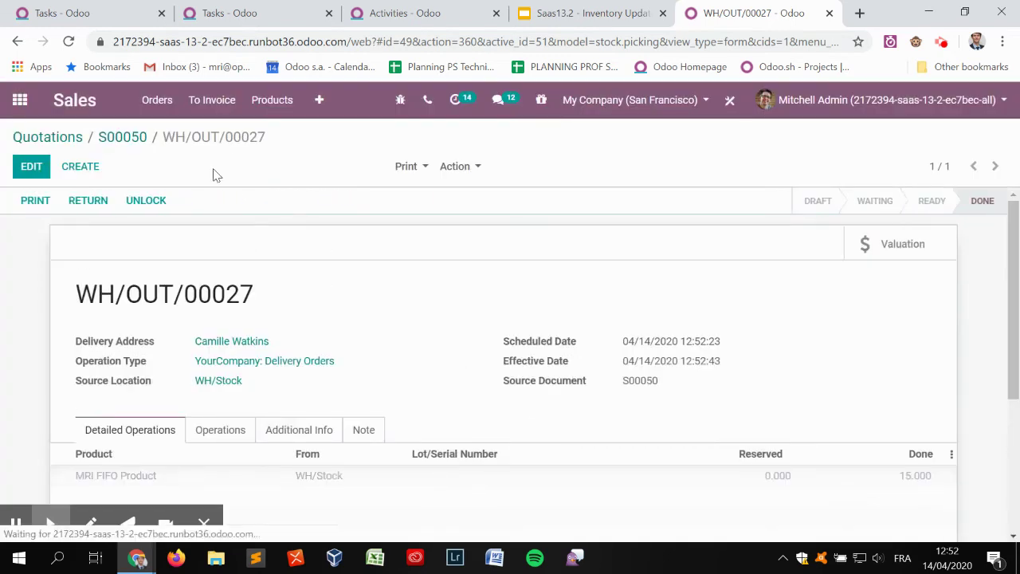
- Return to the sales order and check the margin on the MRI FIFO Product line after the delivery
click(123, 136)
scroll(462, 304, down, 2)
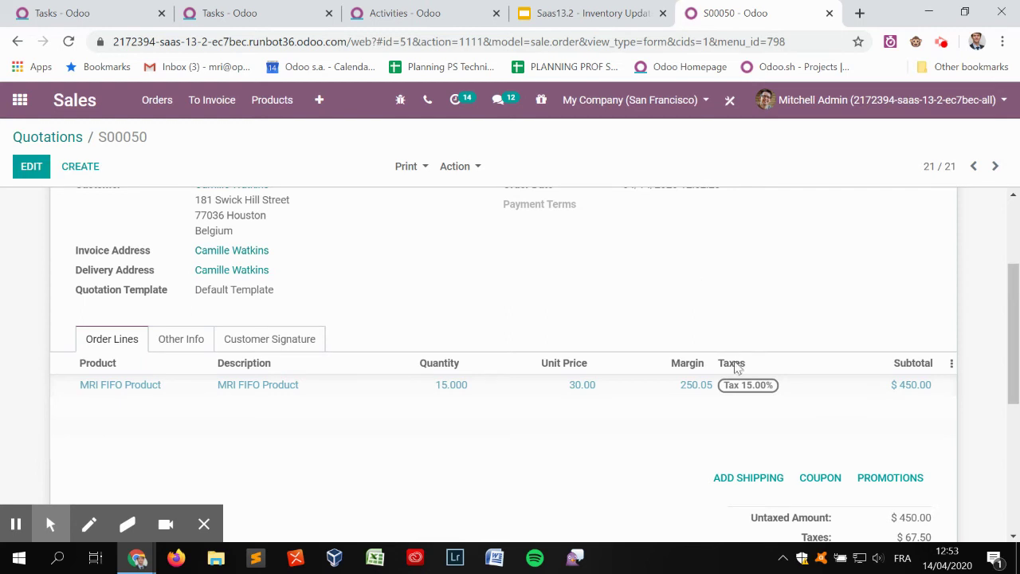
mouse_move(682, 398)
- Search the sellable products in the Sales app for "mri"
click(70, 138)
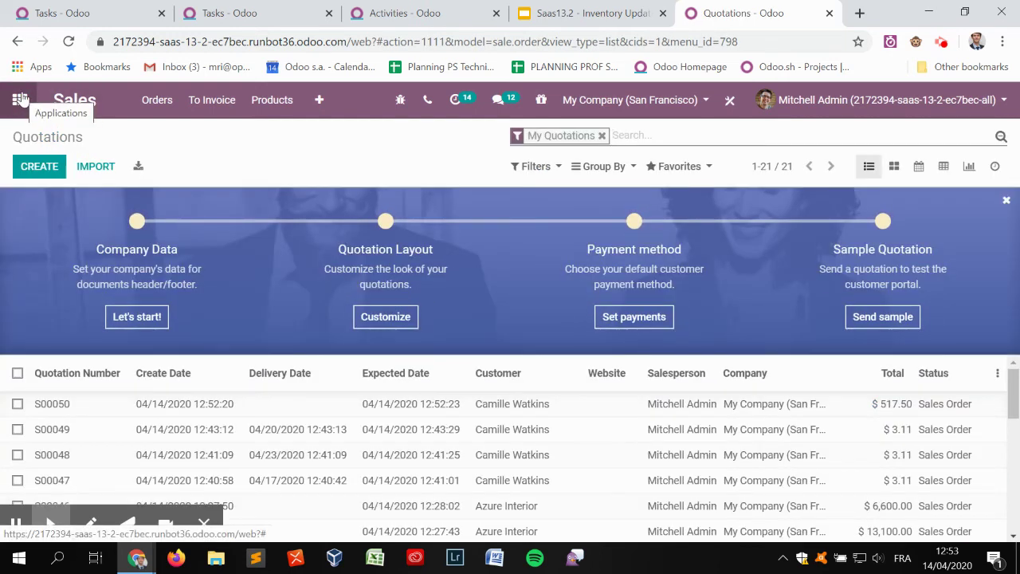
click(271, 102)
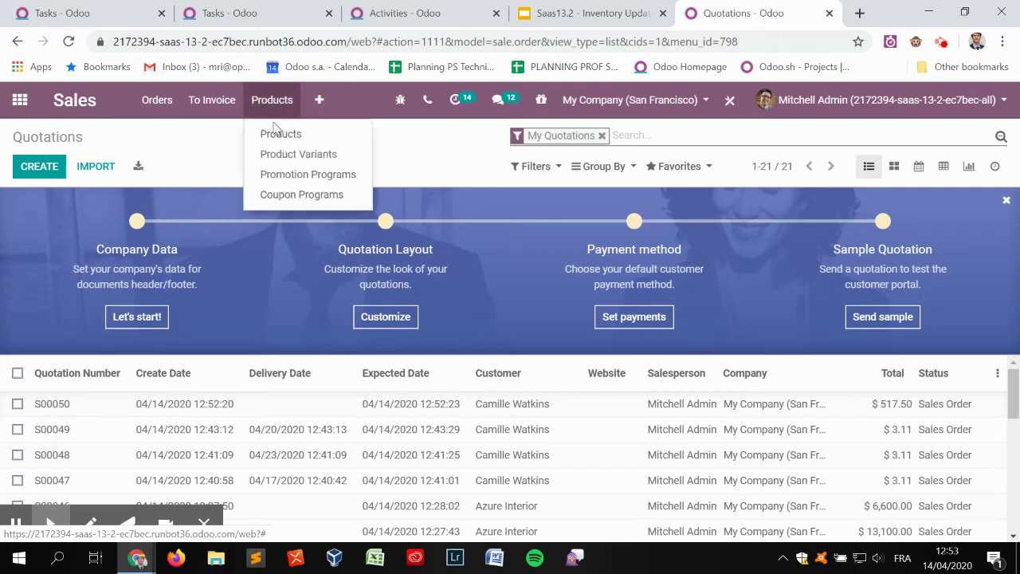
click(266, 132)
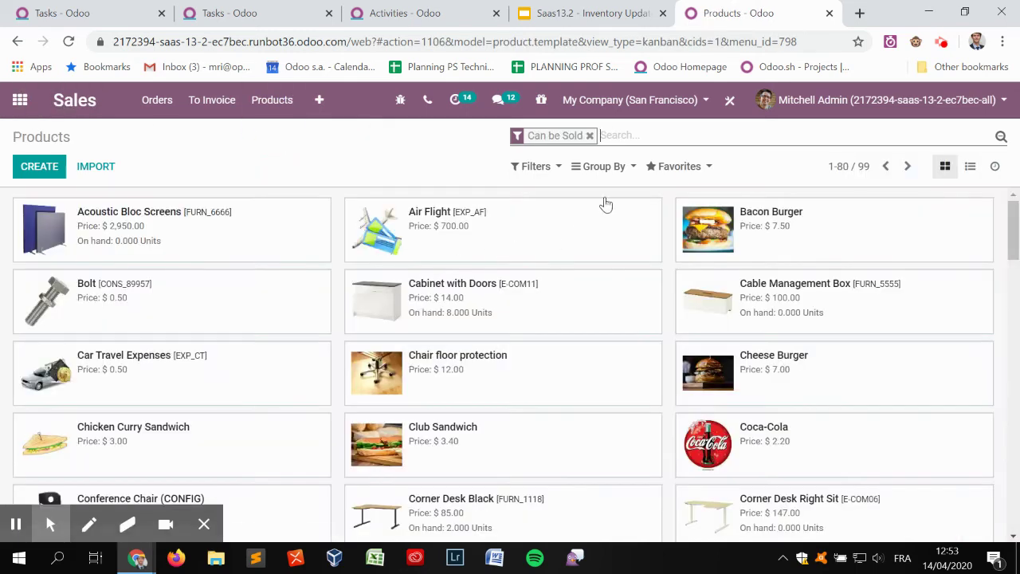
text(mri)
key(Return)
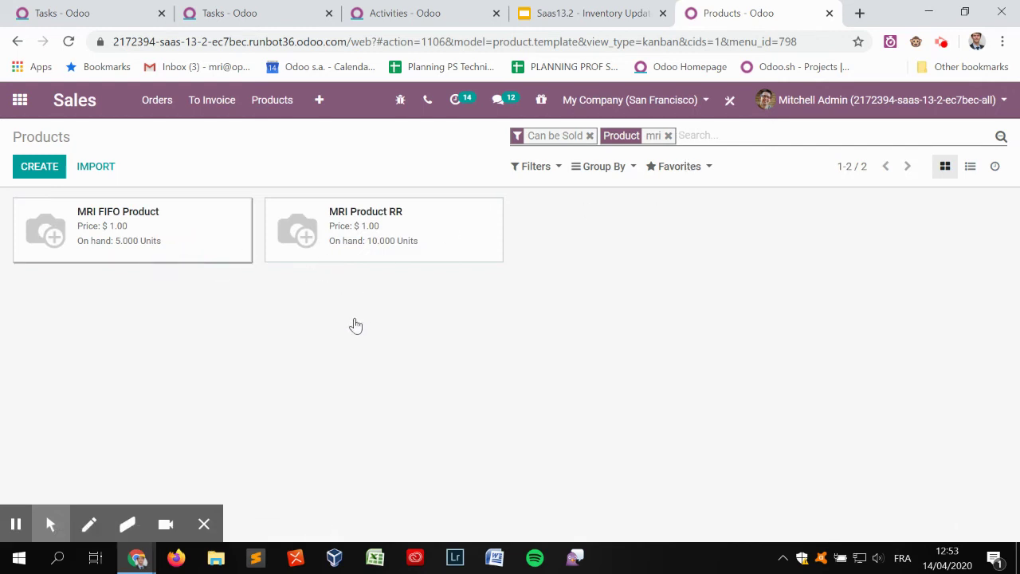
- Open MRI FIFO Product, check its cost after the delivery and view its on-hand stock by location
scroll(383, 383, down, 2)
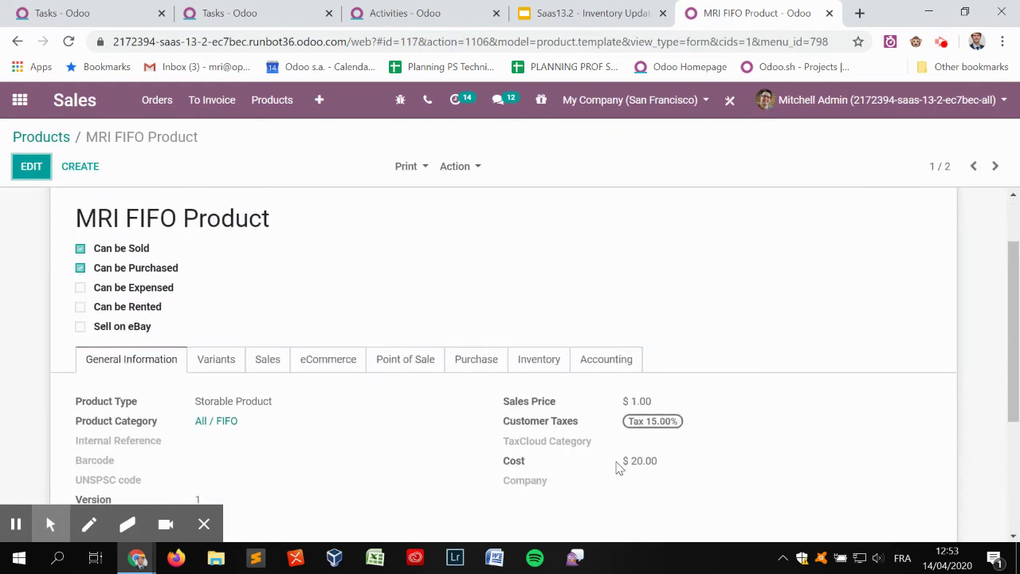
double_click(645, 460)
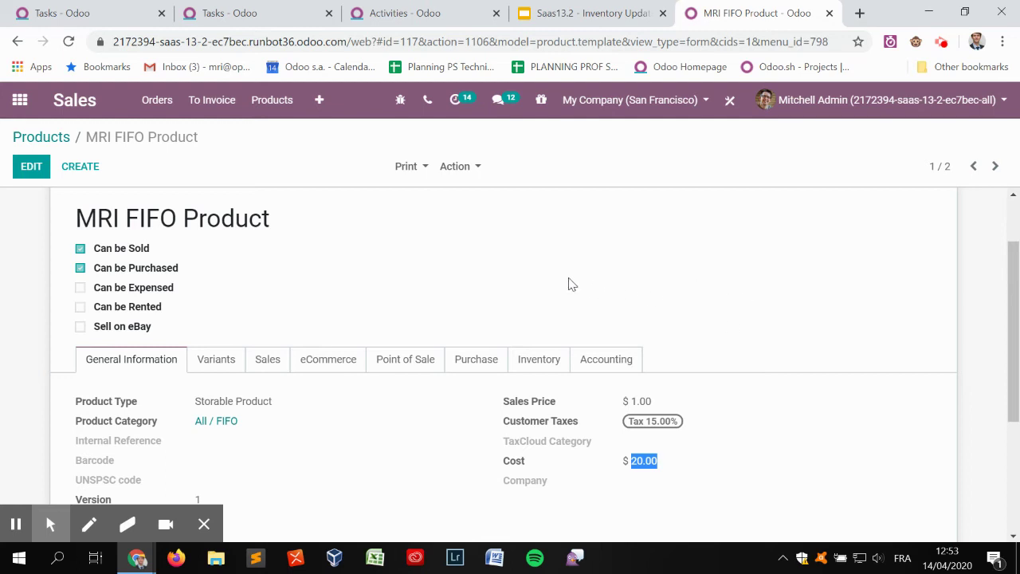
double_click(517, 463)
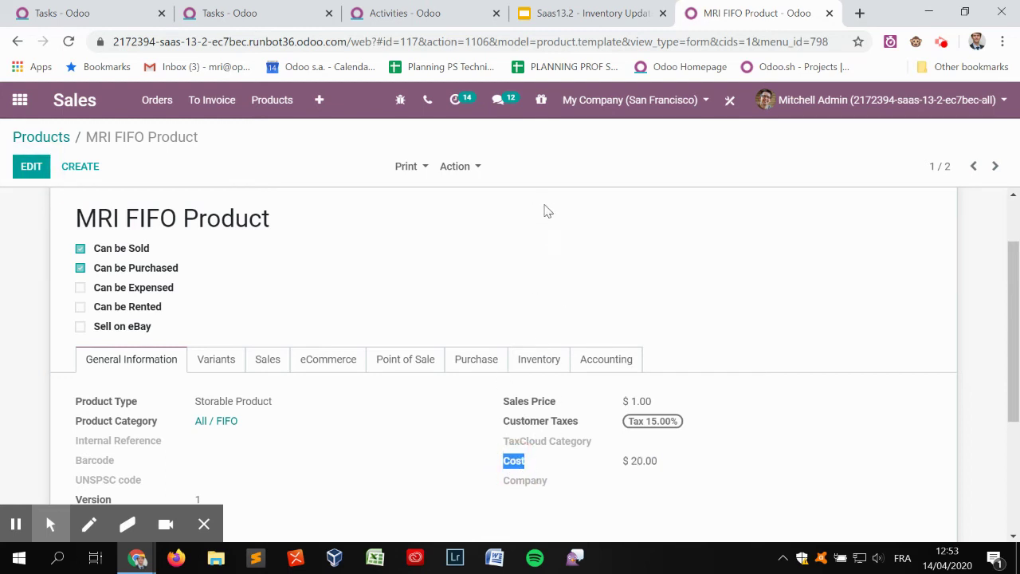
scroll(391, 270, up, 1)
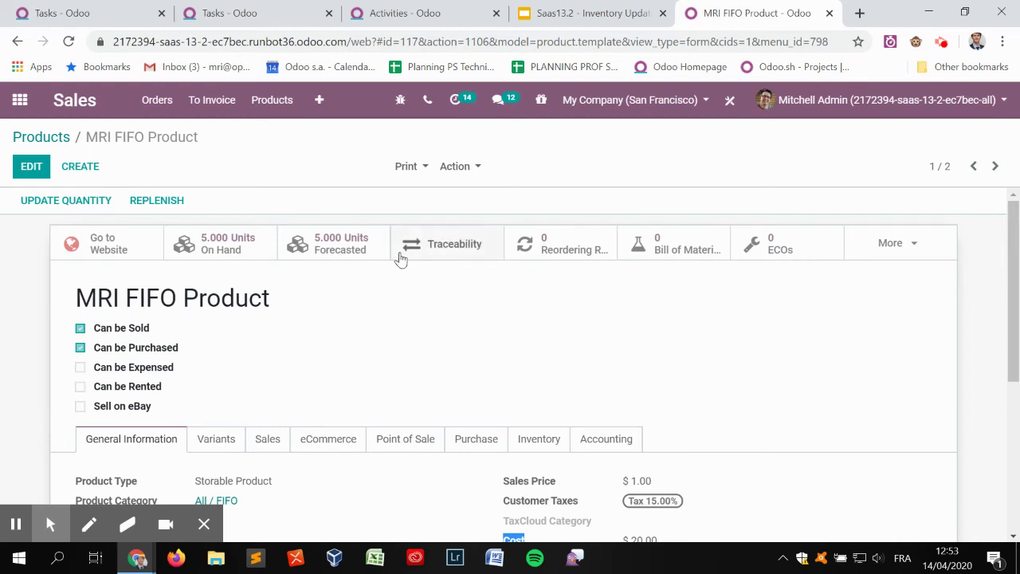
click(232, 253)
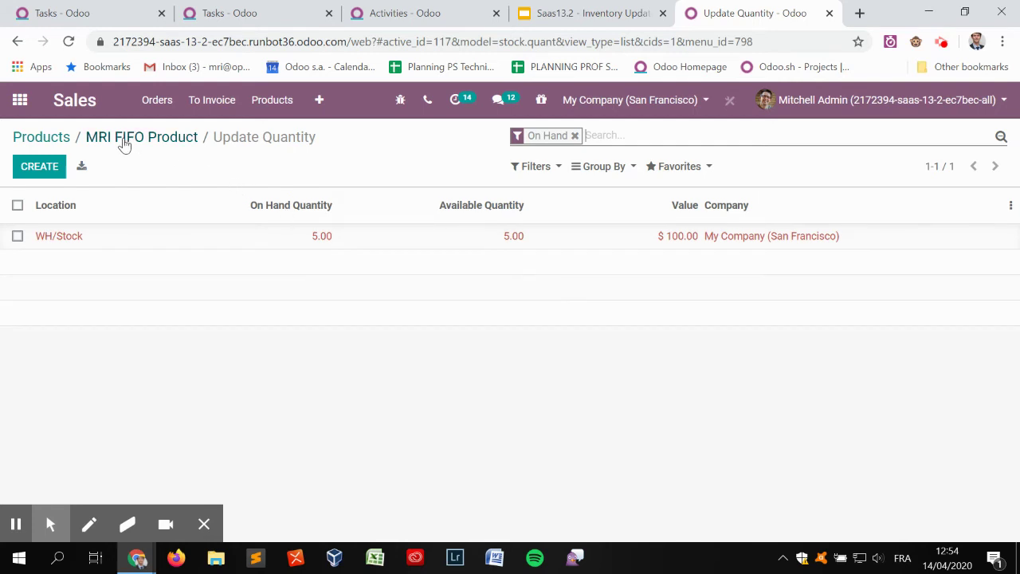
- Create another sales quotation and enter the customer's name
click(157, 100)
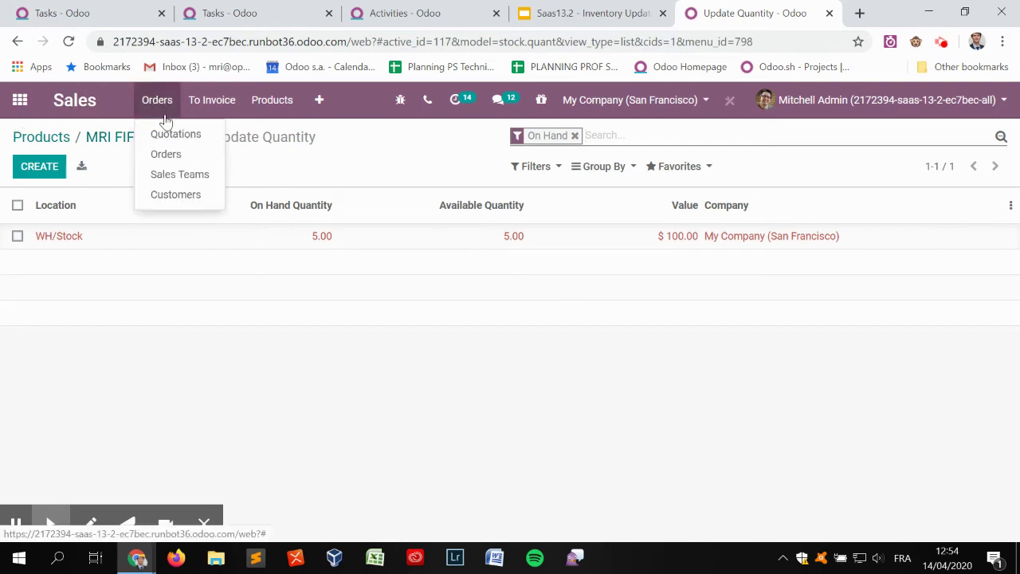
click(171, 132)
click(39, 166)
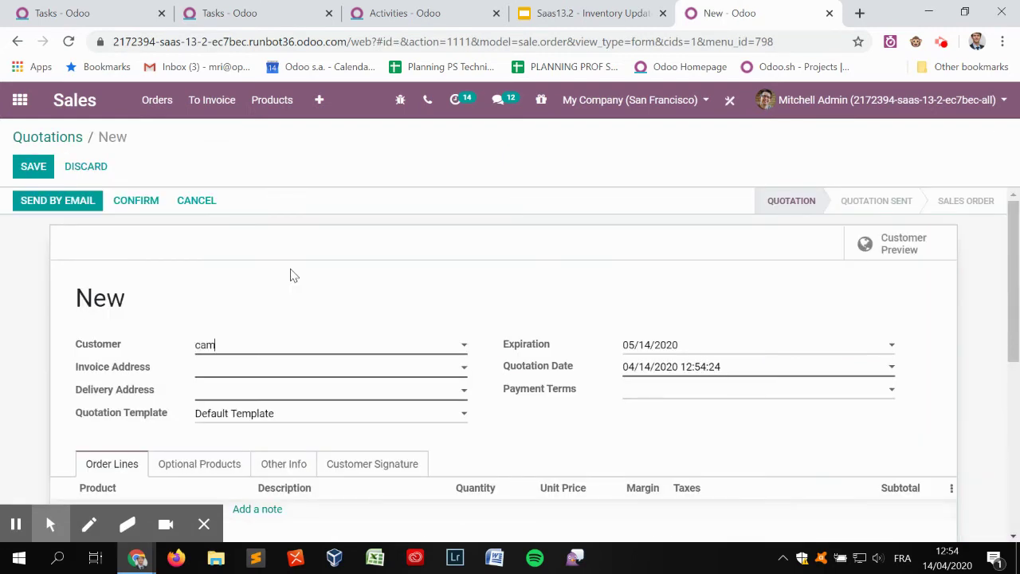
text(camille)
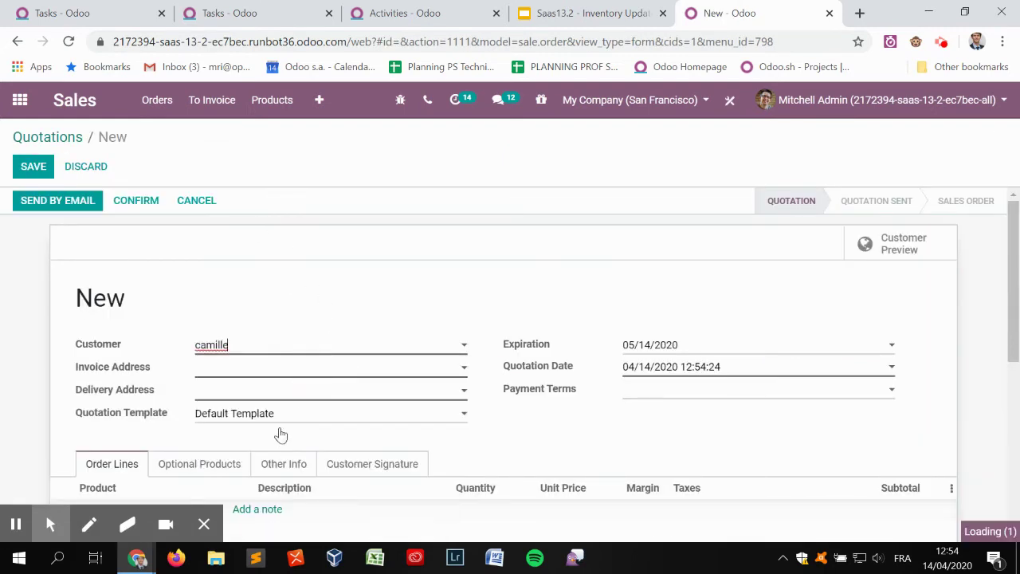
- Add MRI FIFO Product to the order lines with a quantity of 1, and save and confirm the quotation
scroll(146, 395, down, 3)
click(103, 271)
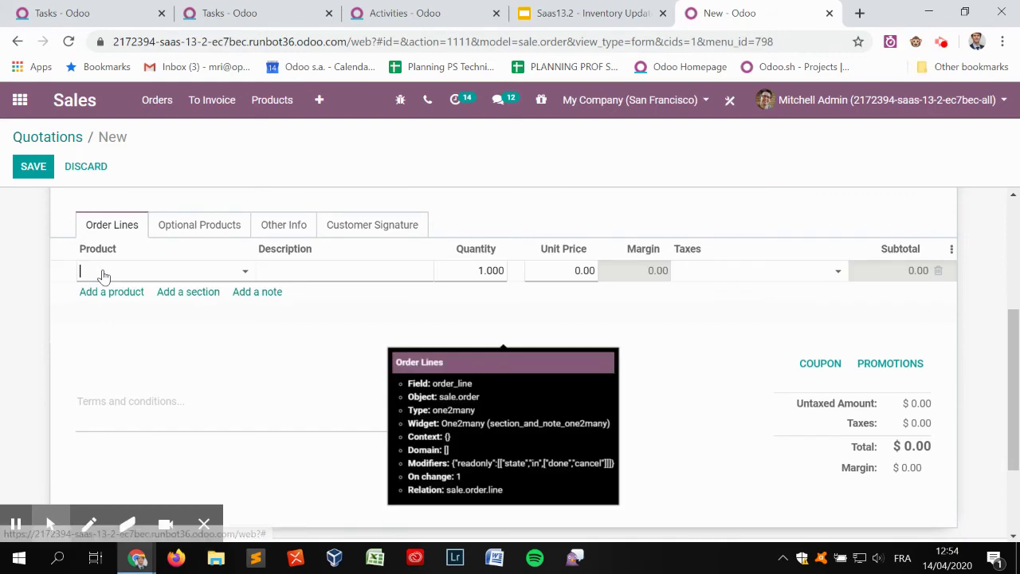
text(fifo)
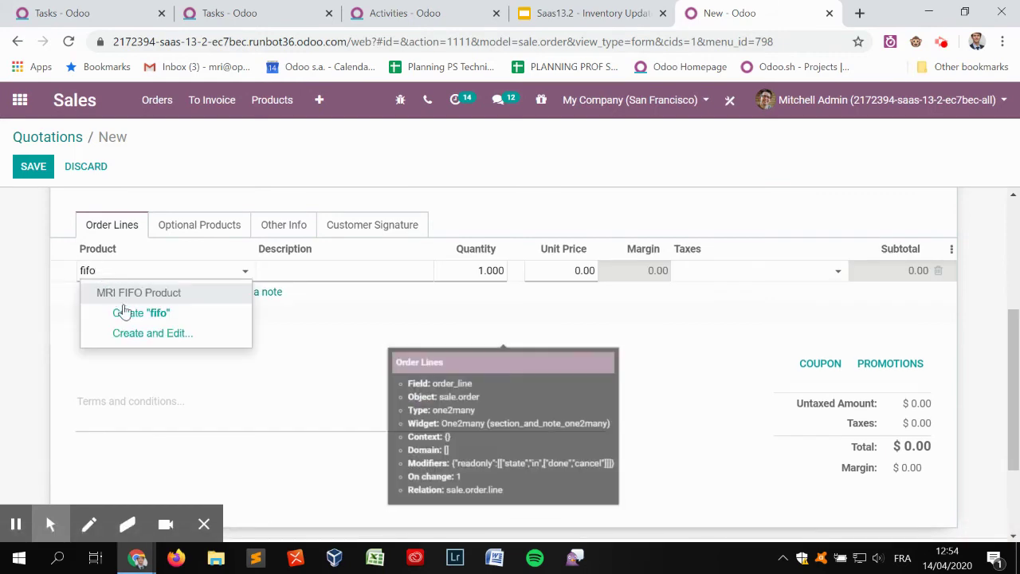
click(125, 291)
click(23, 165)
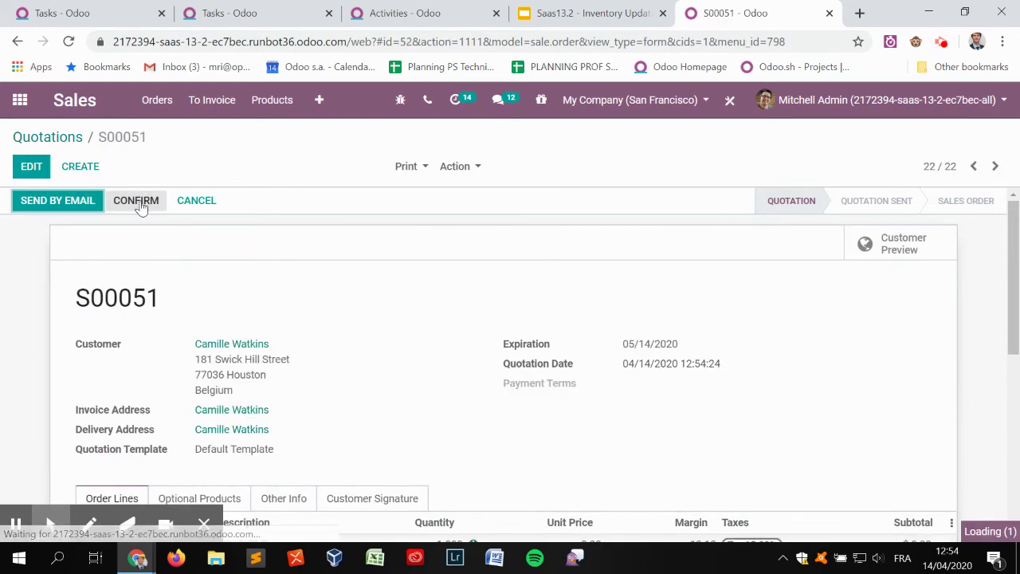
click(136, 200)
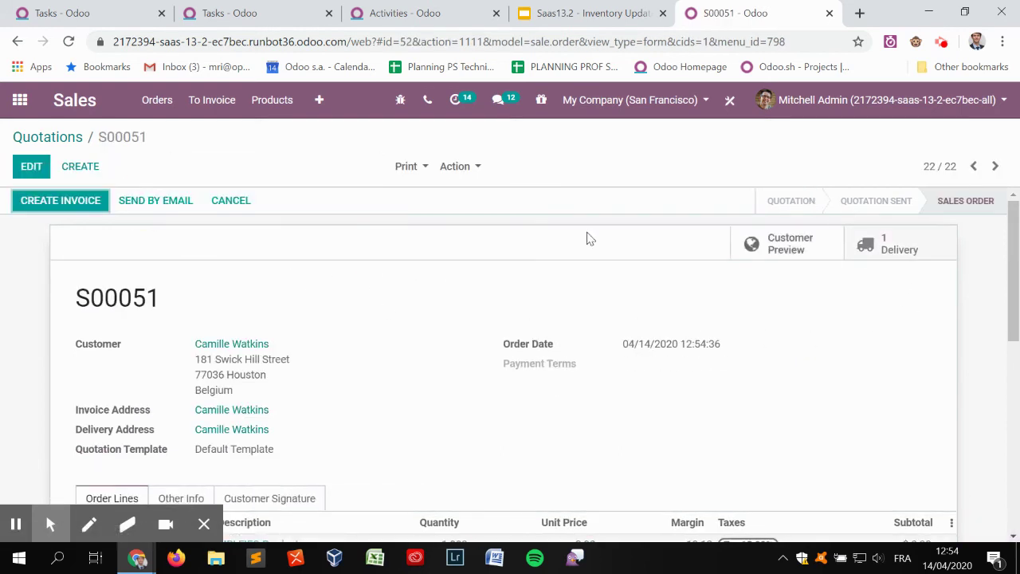
- Find MRI FIFO Product by searching "fifo" and compare its on-hand and available quantities in the stock list
click(272, 99)
click(268, 136)
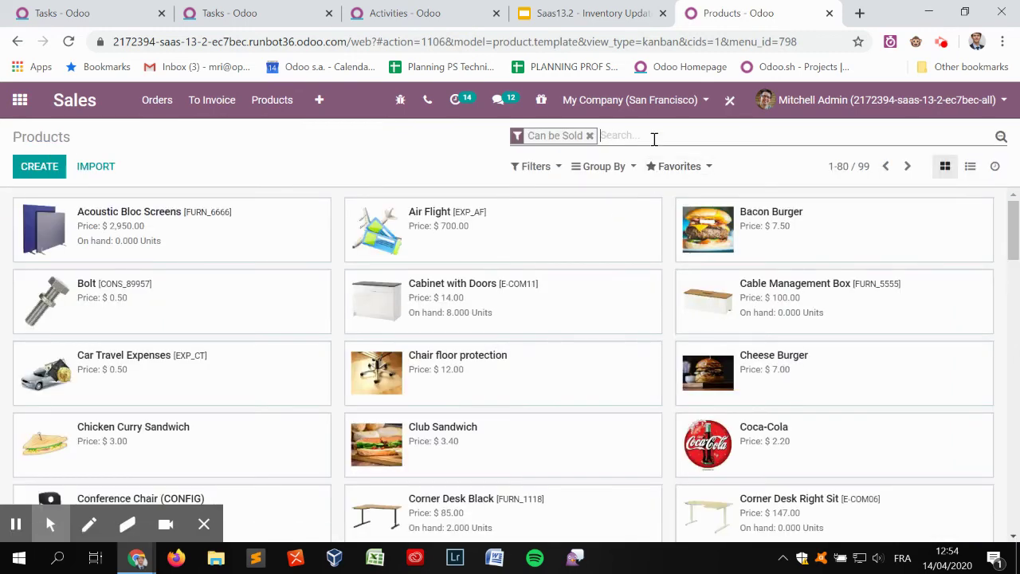
text(fifo)
key(Return)
click(75, 242)
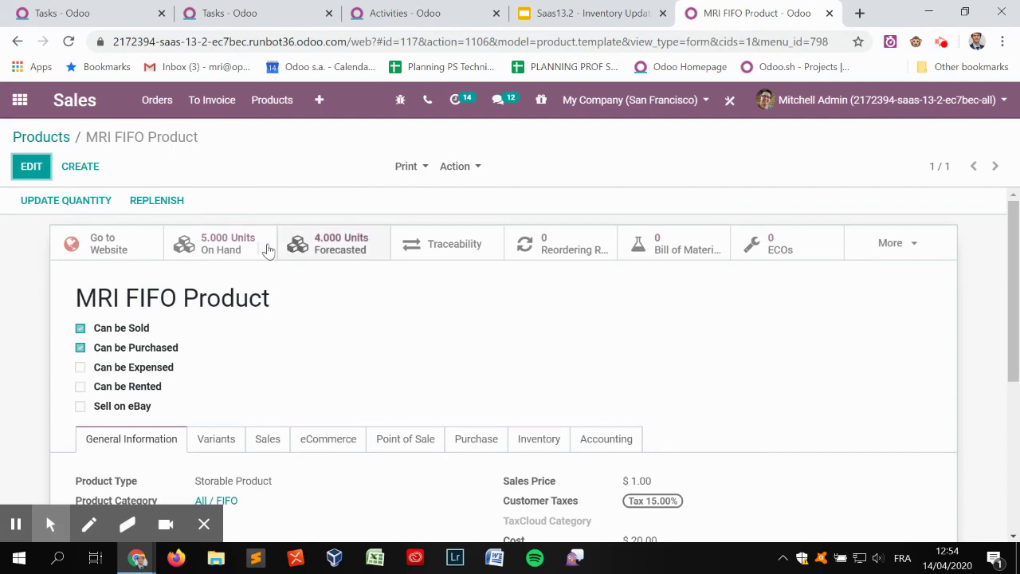
click(268, 251)
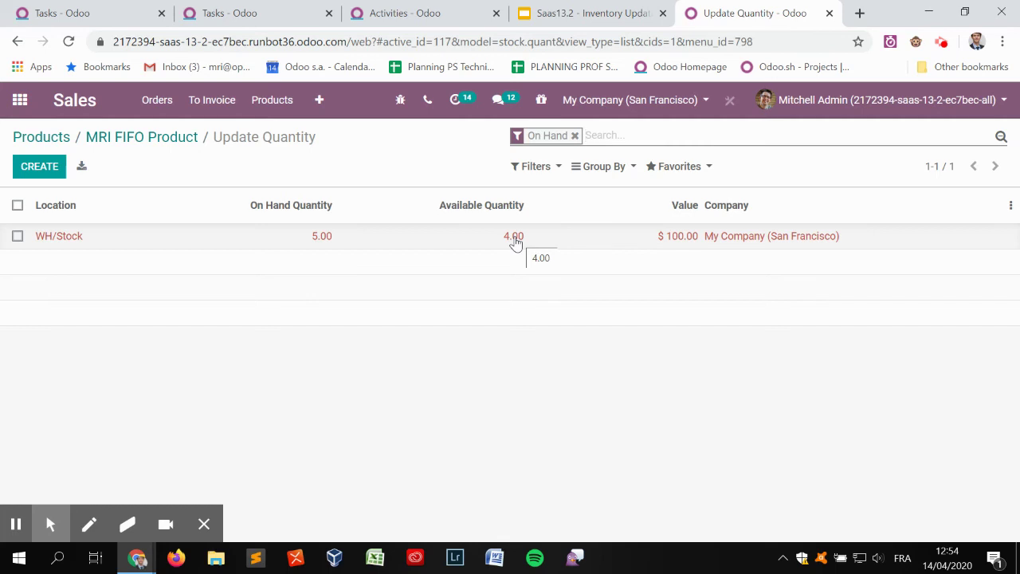
- Switch back to the Saas13.2 - Inventory Update presentation in Google Slides to review the new features list
click(557, 13)
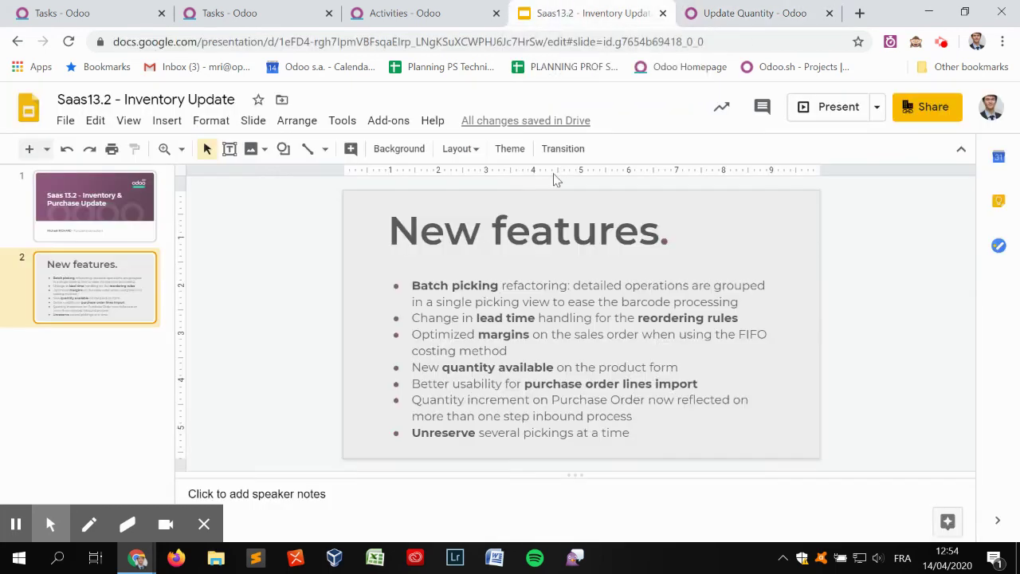